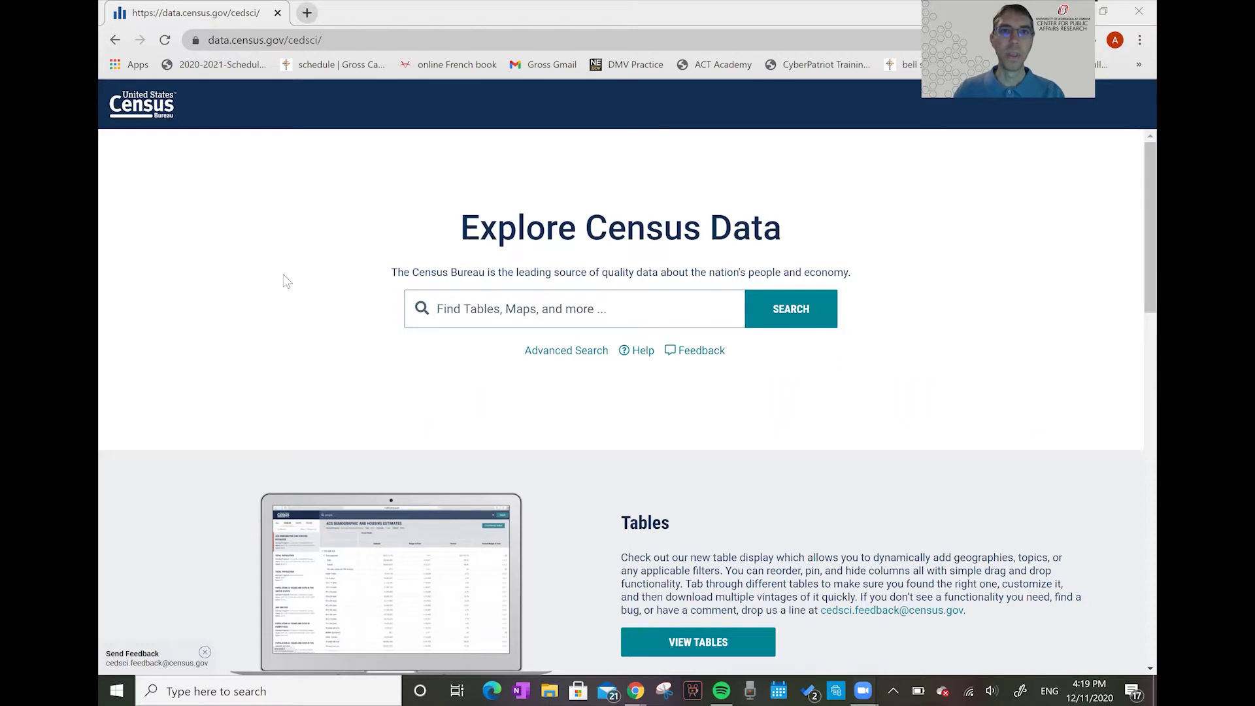
# - Highlight the data.census.gov part of the web address to examine the site's domain
pyautogui.click(210, 41)
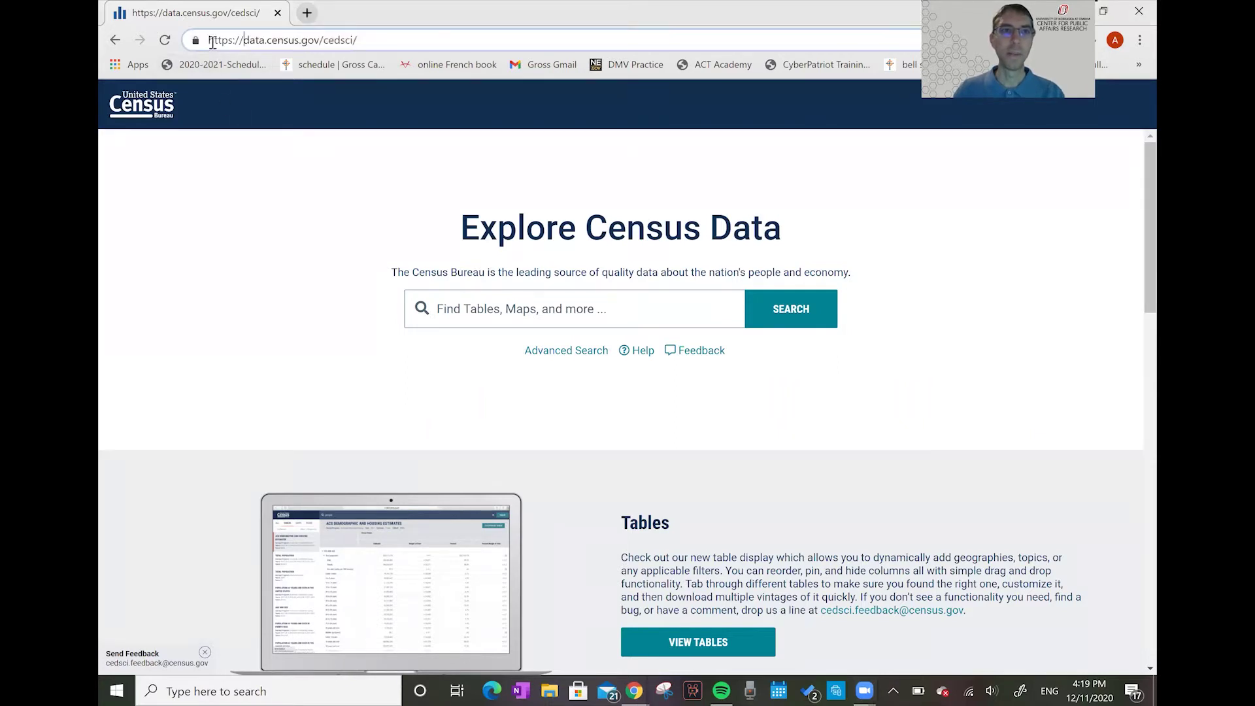
pyautogui.hotkey('shift', 'Right')
pyautogui.hotkey('shift', 'Right')
pyautogui.hotkey('shift', 'Right')
pyautogui.hotkey('shift', 'Right')
pyautogui.hotkey('shift', 'Right')
pyautogui.hotkey('shift', 'Right')
pyautogui.hotkey('shift', 'Right')
pyautogui.hotkey('shift', 'Right')
pyautogui.hotkey('shift', 'Right')
pyautogui.hotkey('shift', 'Right')
pyautogui.hotkey('shift', 'Right')
pyautogui.hotkey('shift', 'Right')
pyautogui.hotkey('shift', 'Right')
pyautogui.hotkey('shift', 'Right')
pyautogui.hotkey('shift', 'Right')
pyautogui.hotkey('shift', 'Right')
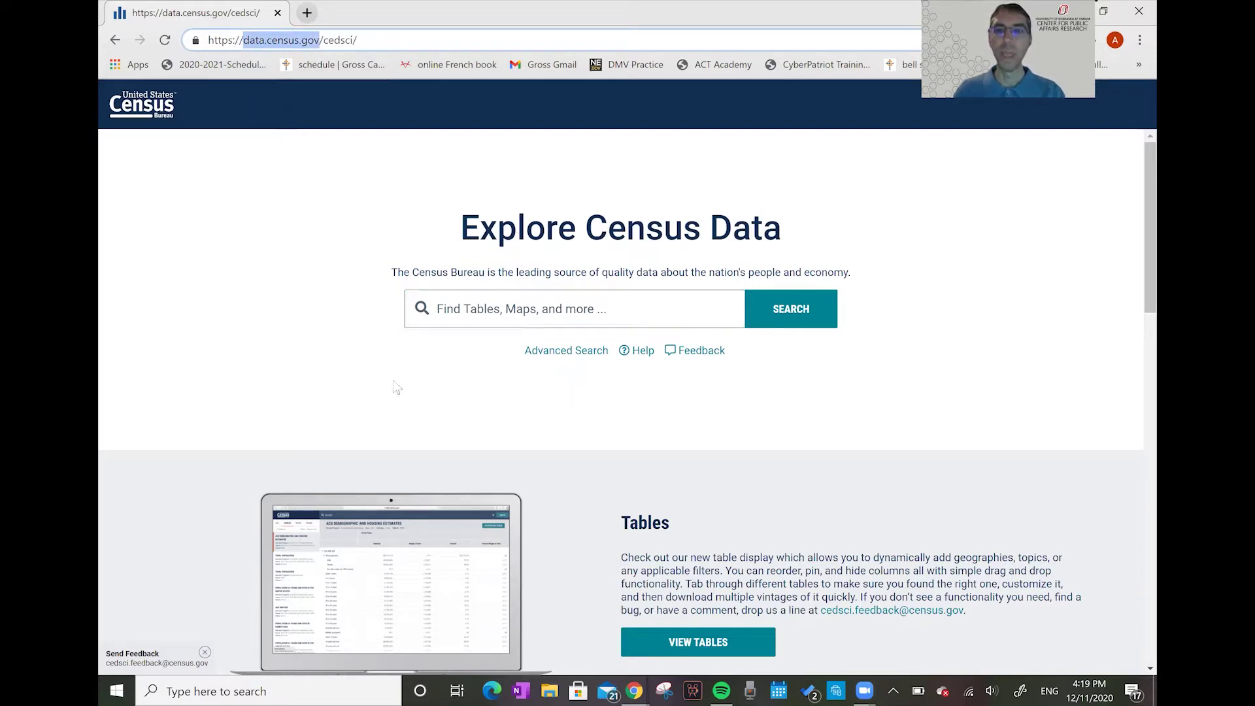
pyautogui.click(310, 311)
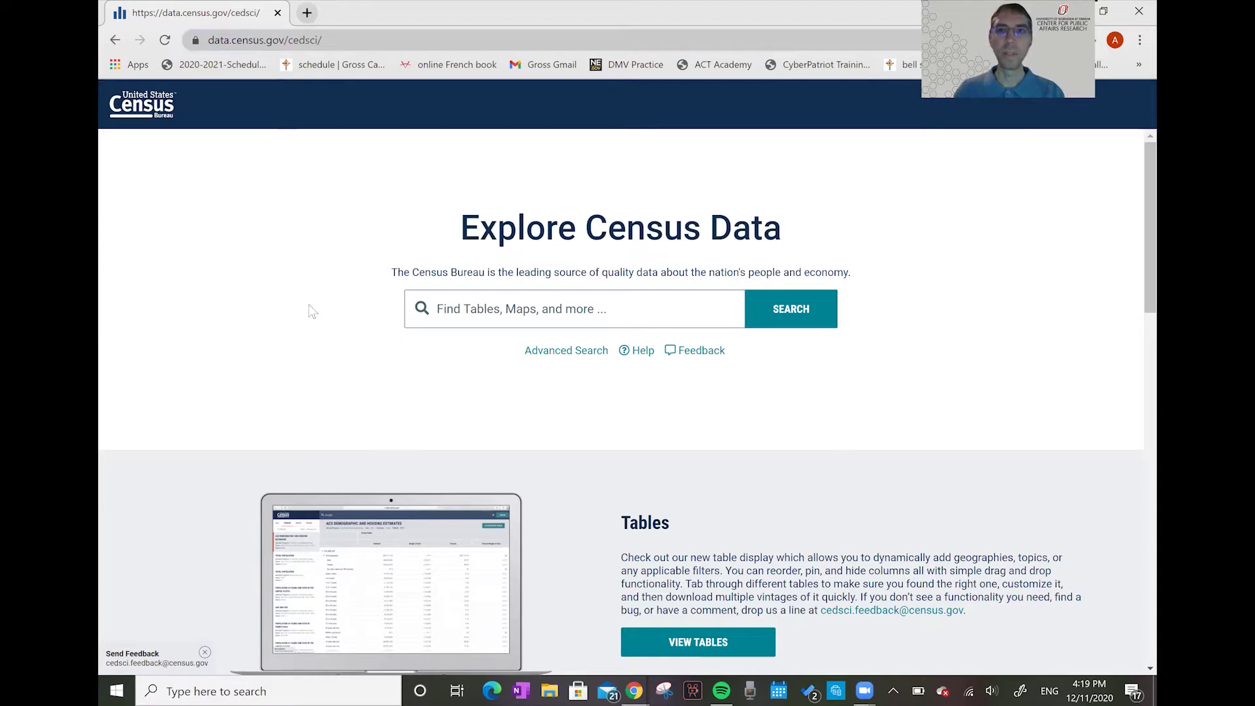
# - Search the census data for "poverty"
pyautogui.click(468, 311)
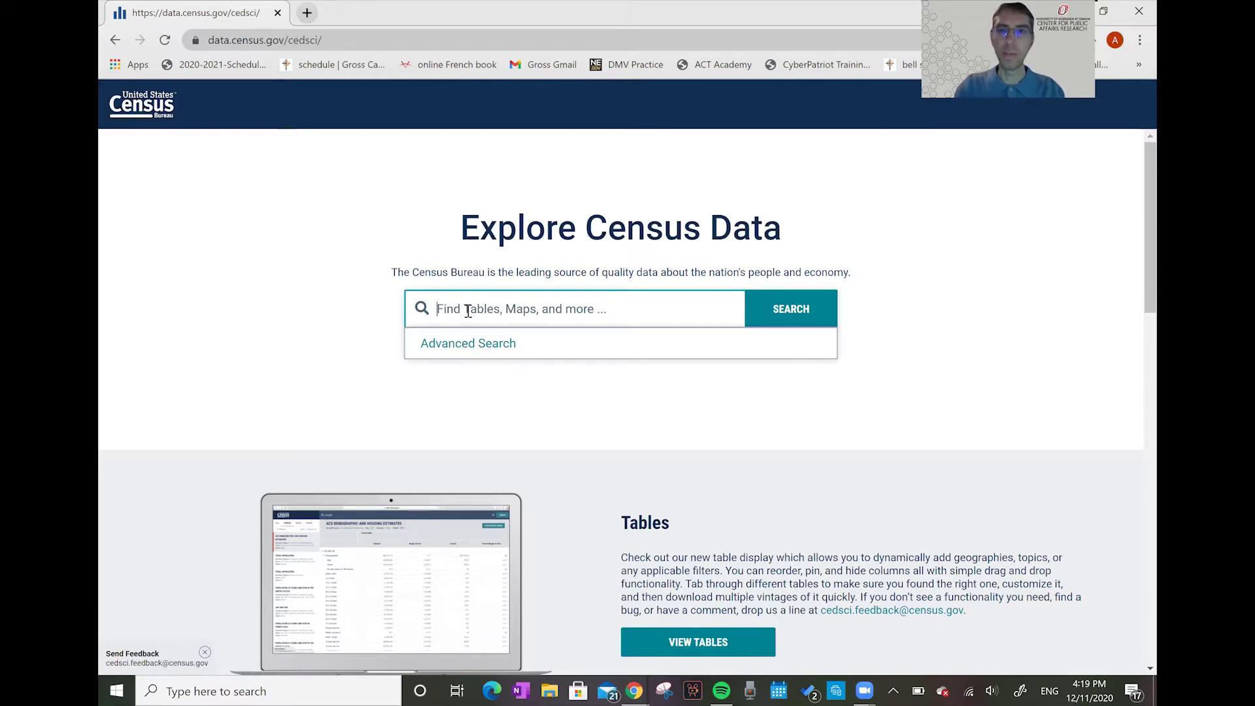
pyautogui.write('poverty')
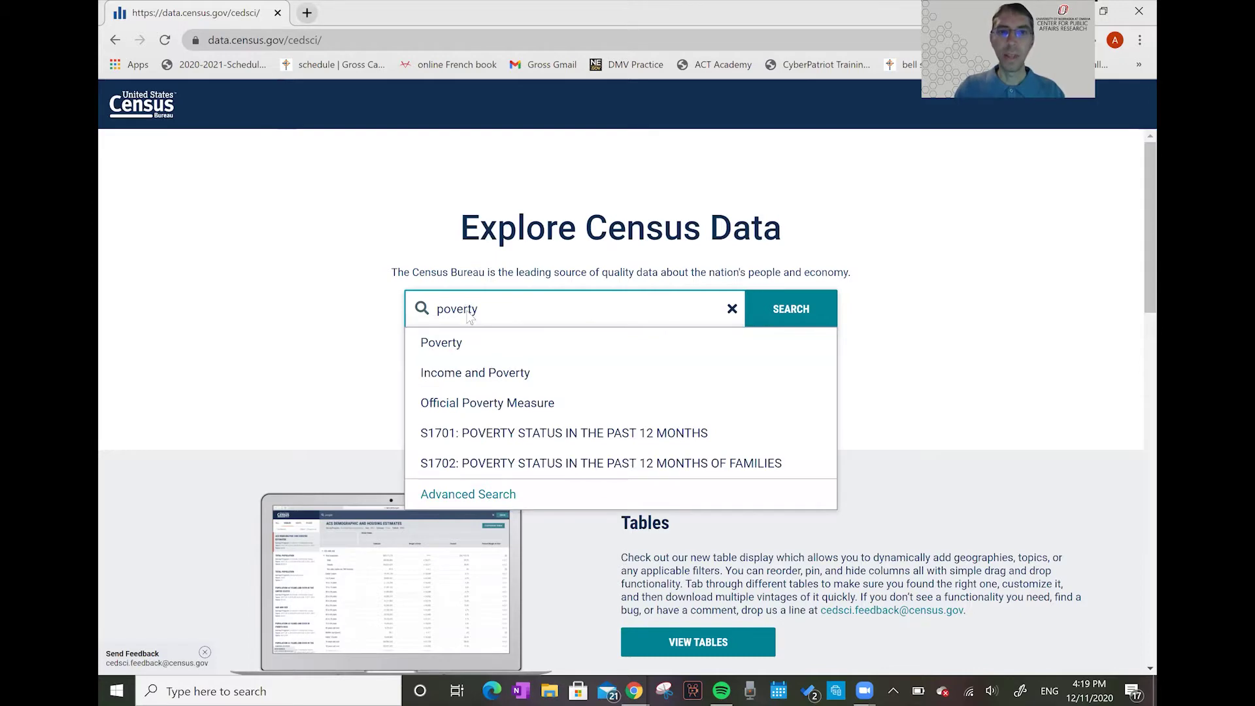
pyautogui.press('Return')
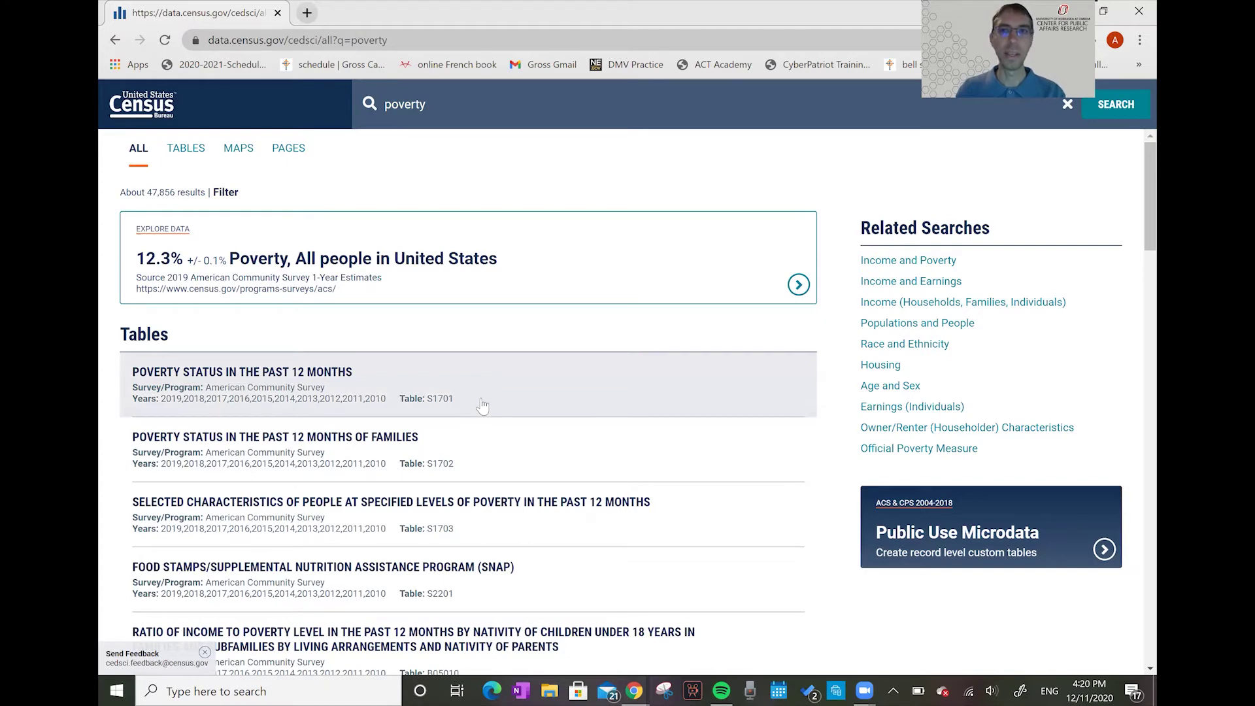
# - Open table S1701, Poverty Status in the Past 12 Months, in its customizable view and hide the margin of error columns
pyautogui.click(375, 381)
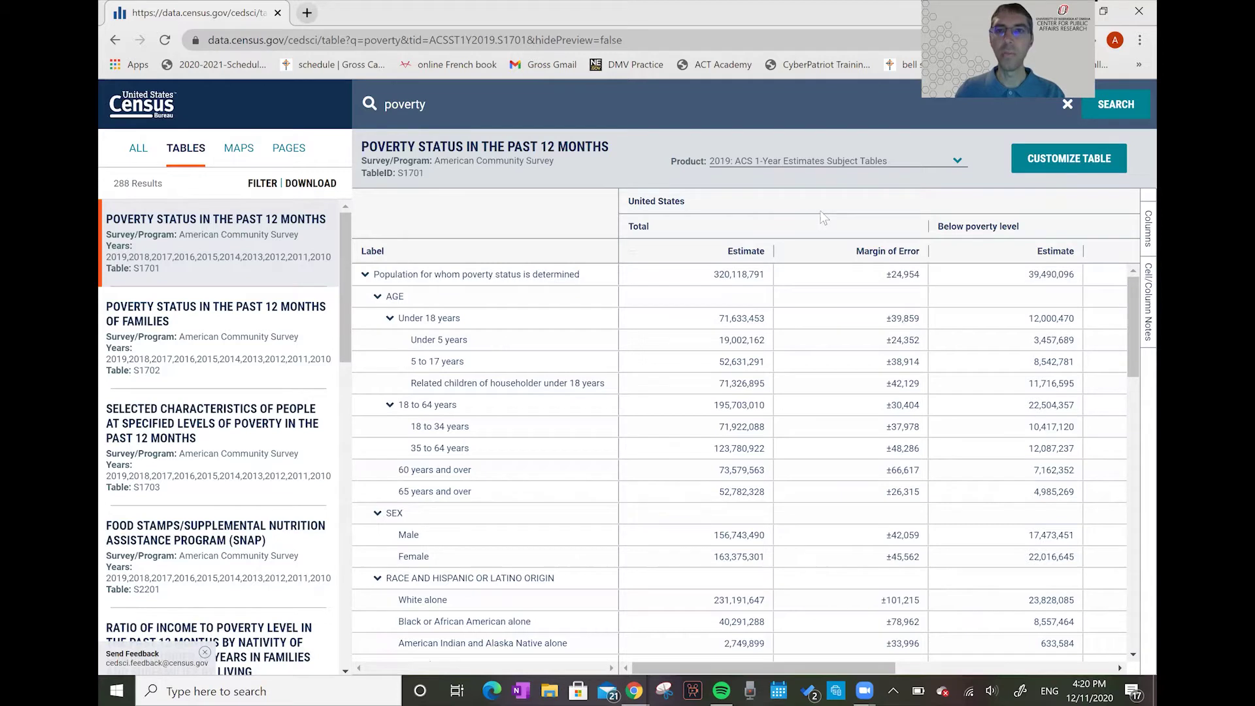
pyautogui.click(1044, 164)
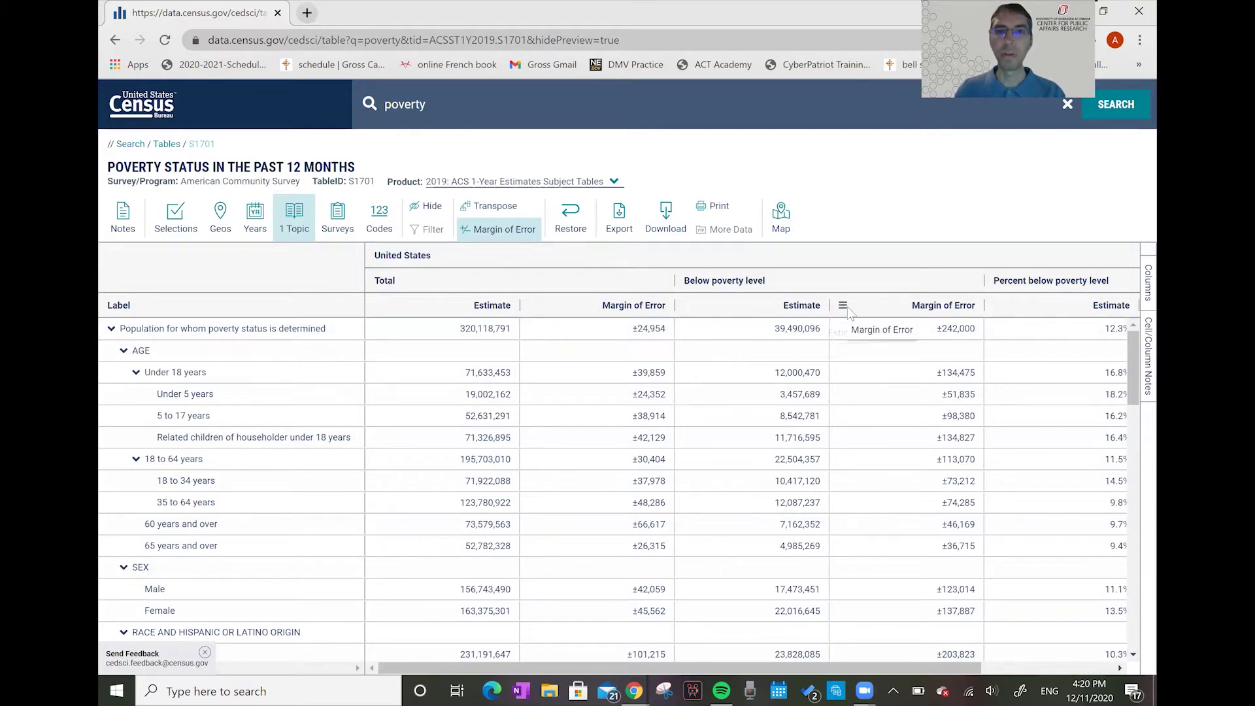
pyautogui.click(497, 230)
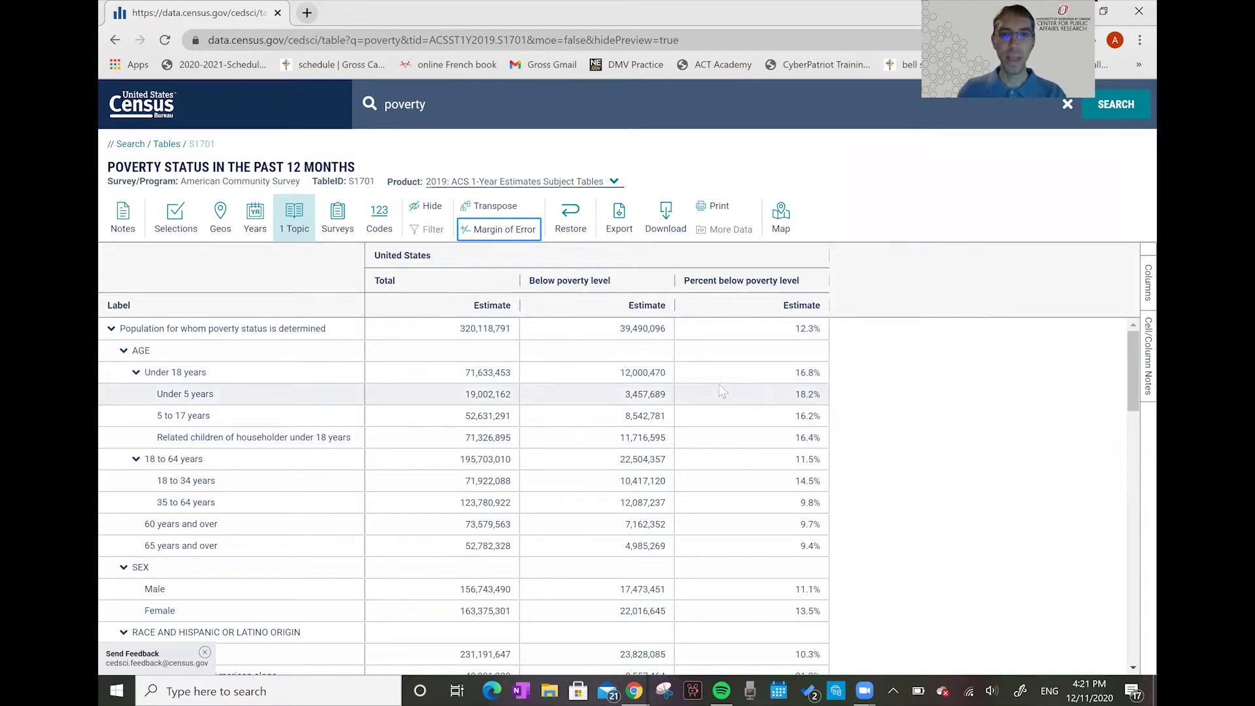
# - Examine poverty by age by highlighting the under 5, 5 to 17, 18 to 34 and 35 to 64 years rows
pyautogui.click(318, 400)
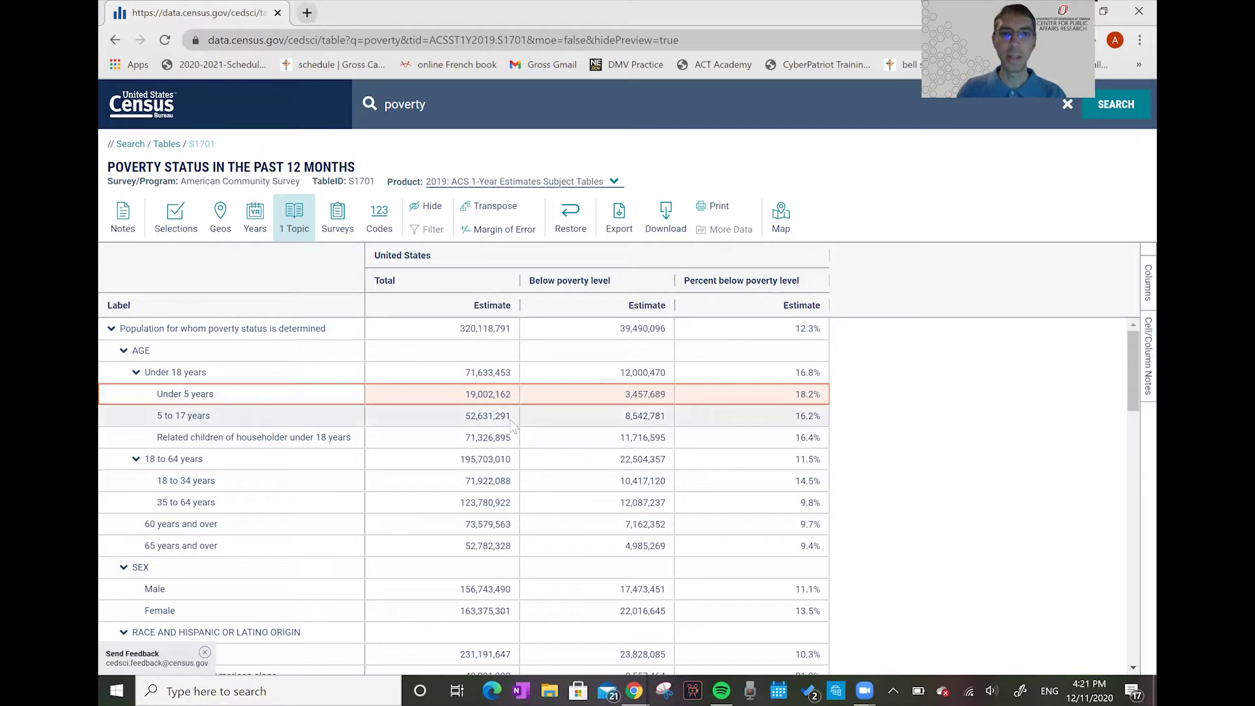
pyautogui.click(353, 417)
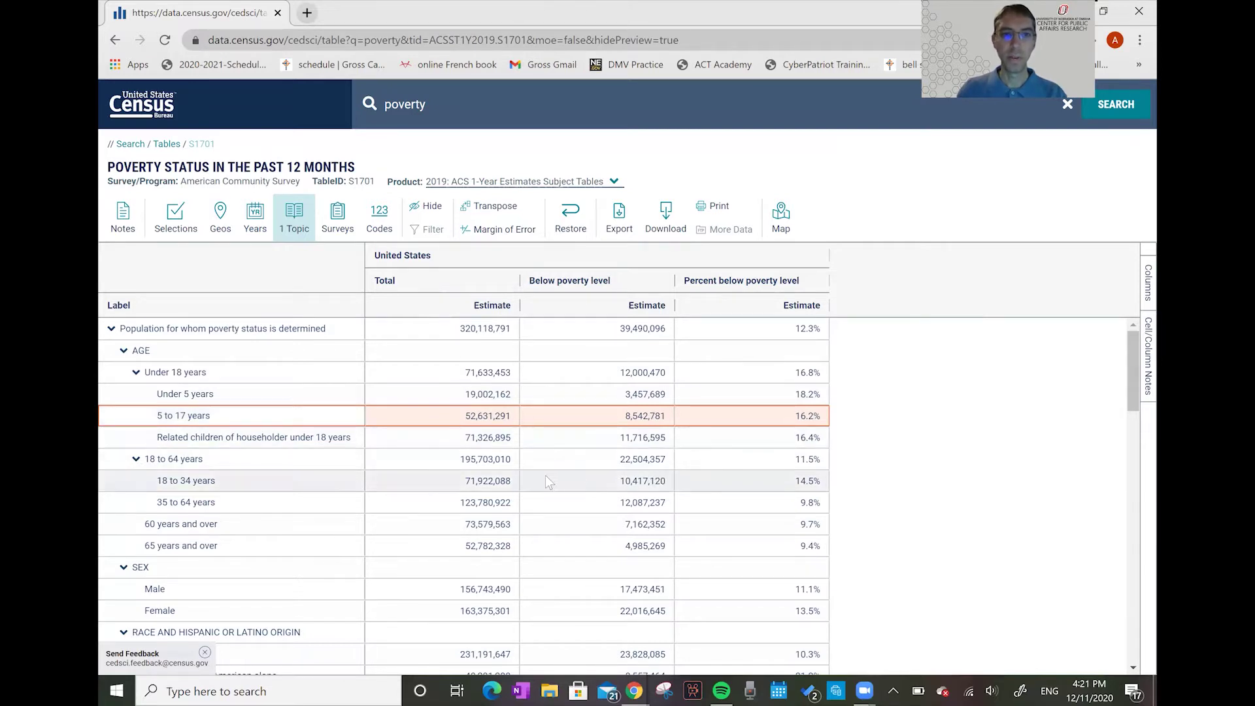
pyautogui.moveTo(338, 484); pyautogui.dragTo(724, 503)
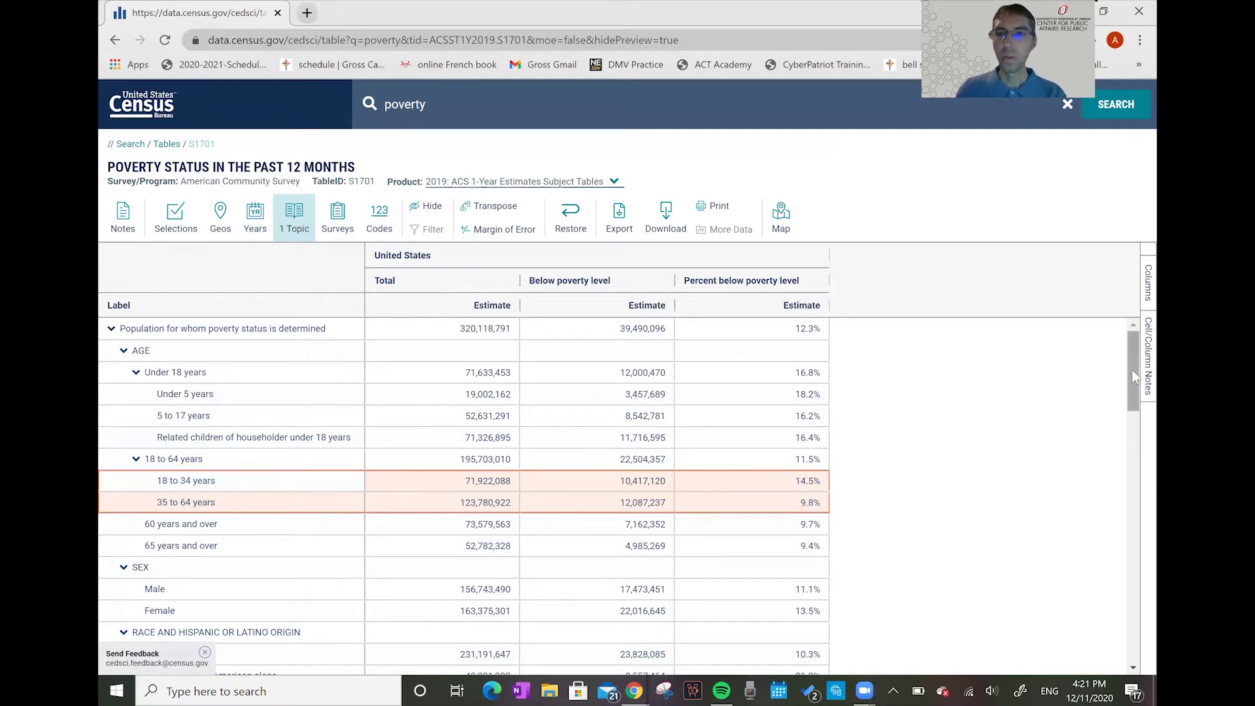
# - Examine poverty for the Black, Hispanic or Latino, and White alone, not Hispanic rows, and check the available survey products
pyautogui.moveTo(1132, 381); pyautogui.dragTo(1134, 445)
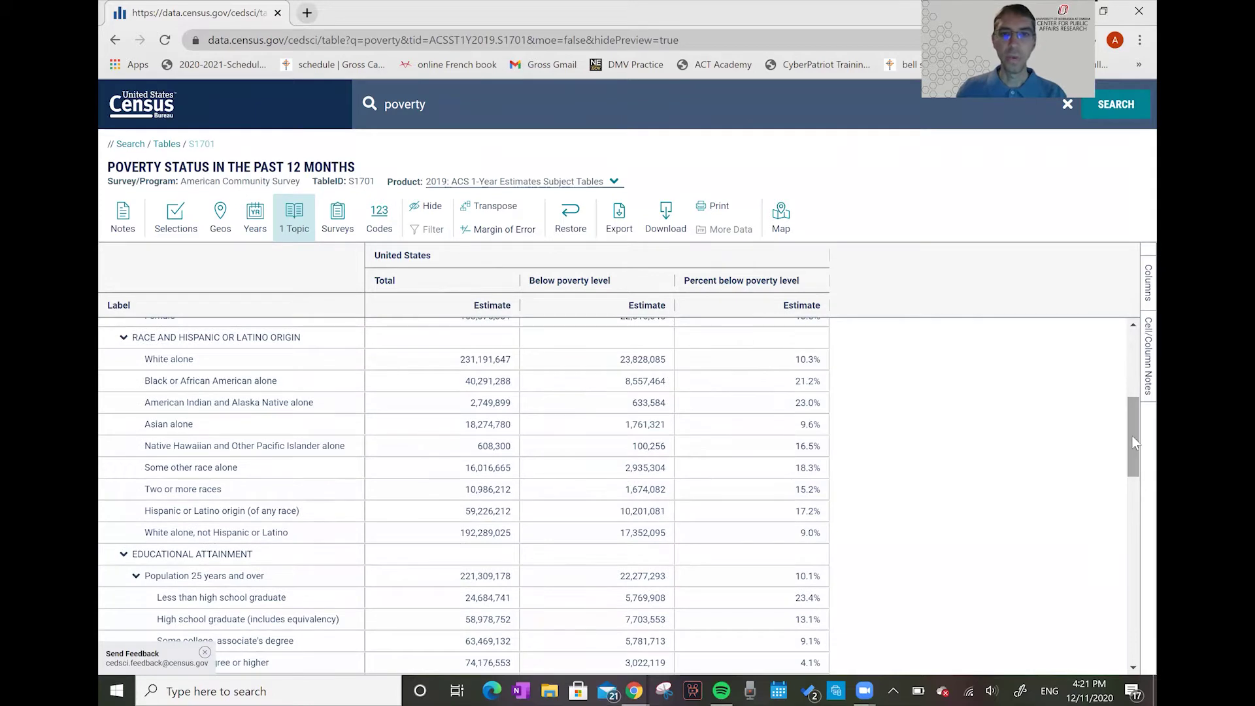
pyautogui.moveTo(310, 375)
pyautogui.mouseDown()
pyautogui.moveTo(563, 391)
pyautogui.moveTo(700, 393)
pyautogui.moveTo(712, 379)
pyautogui.mouseUp()
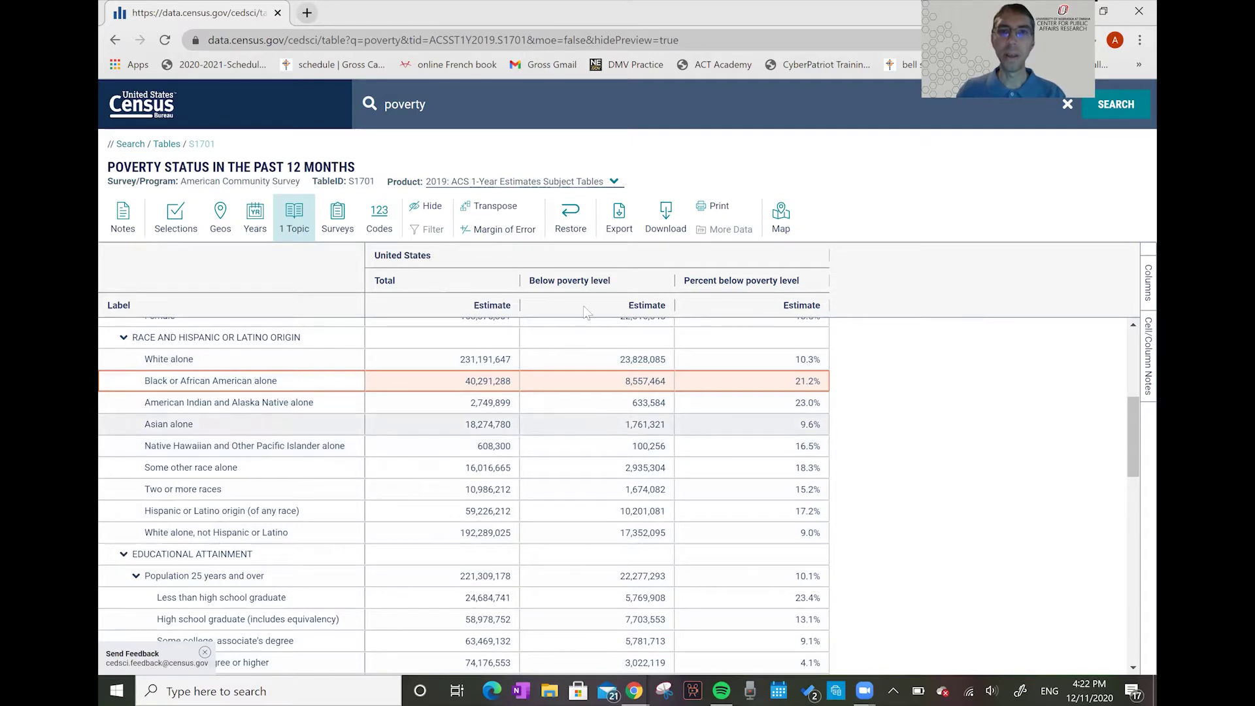
pyautogui.click(615, 182)
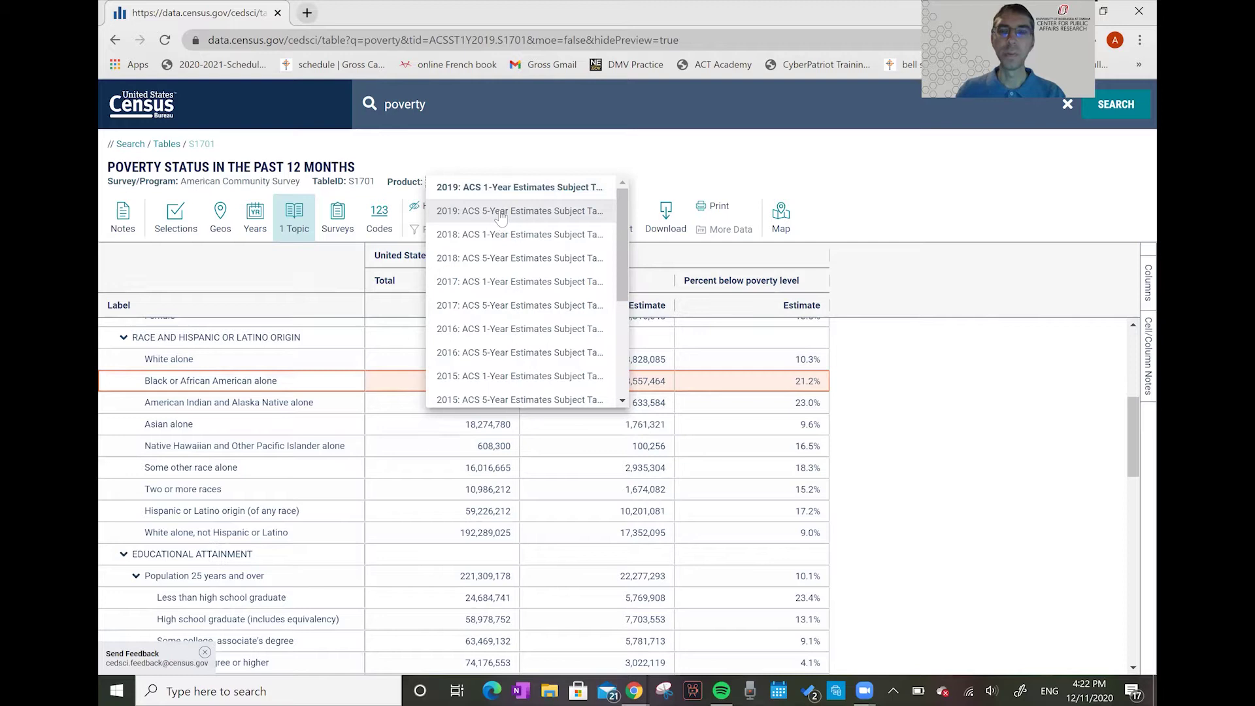
pyautogui.click(680, 165)
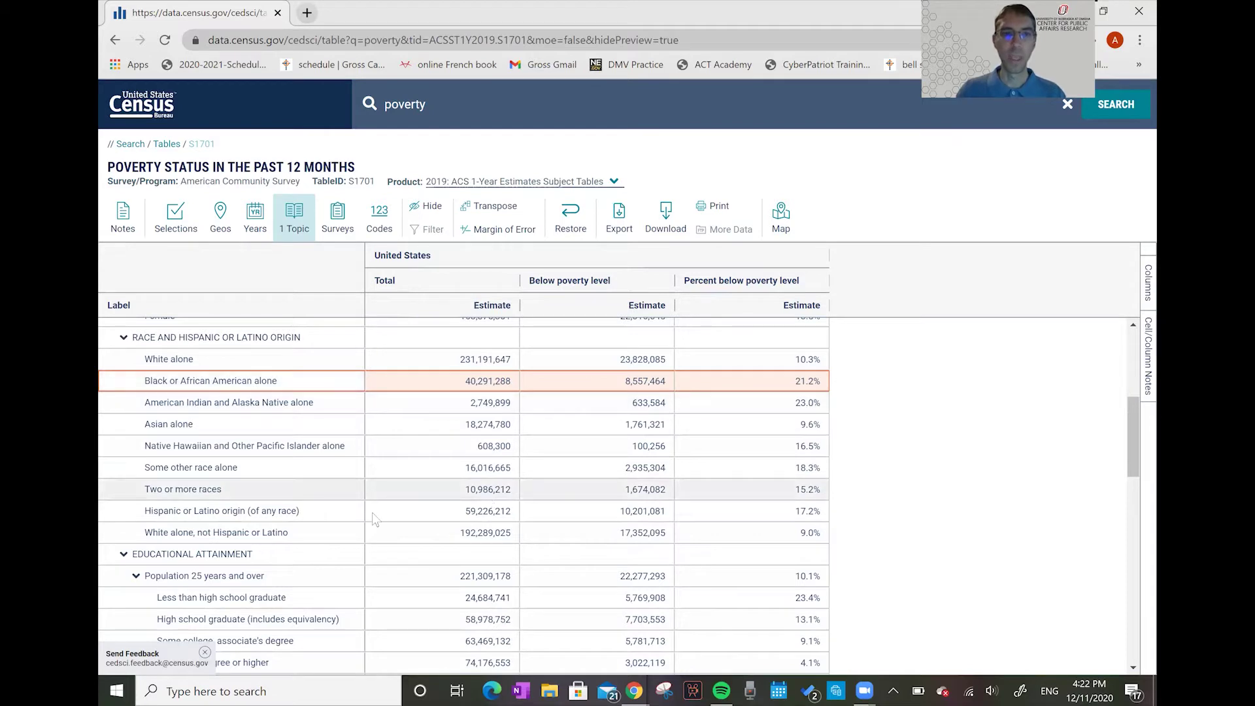
pyautogui.click(325, 512)
pyautogui.moveTo(425, 515); pyautogui.dragTo(708, 534)
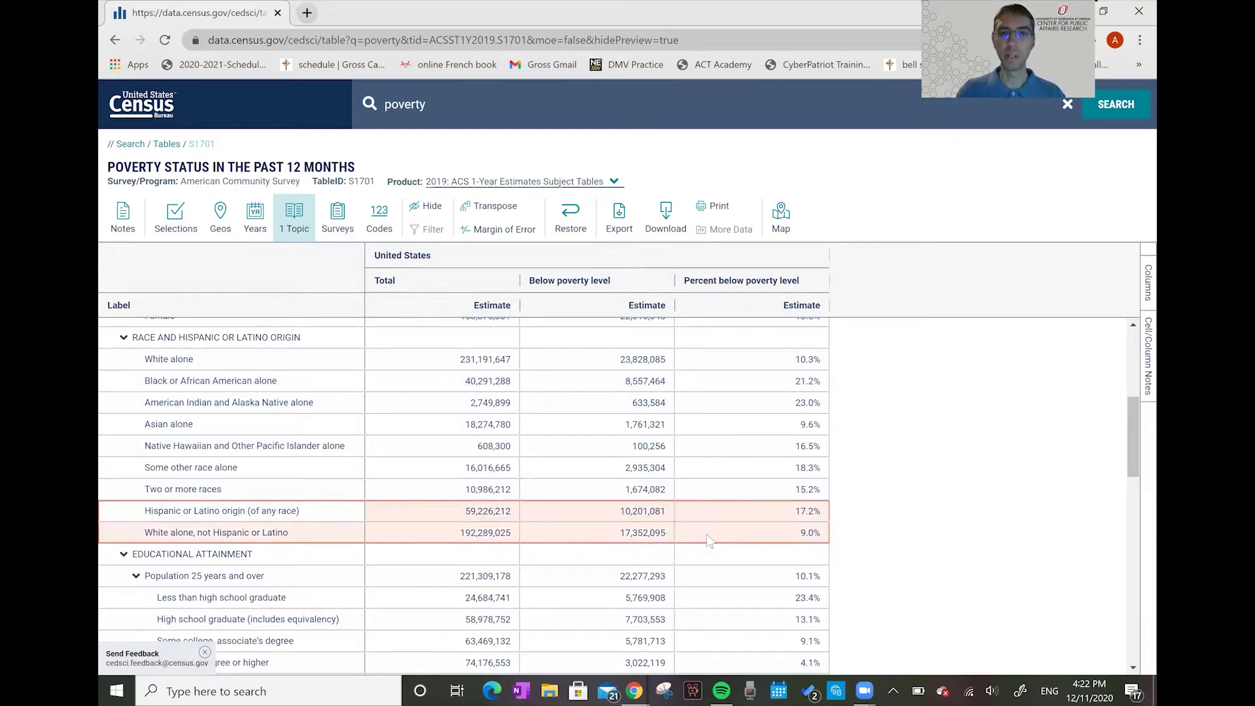
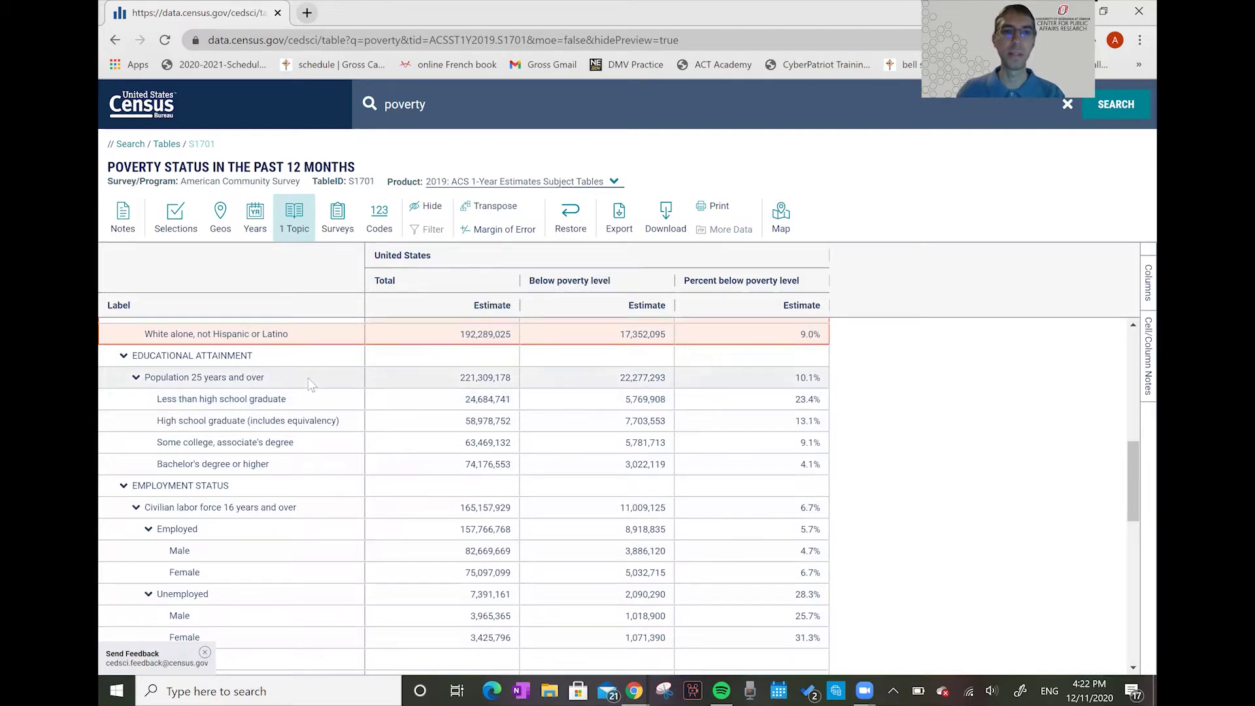
# - Examine poverty by educational attainment, highlighting the population 25 years and over row and the education levels beneath it
pyautogui.click(311, 384)
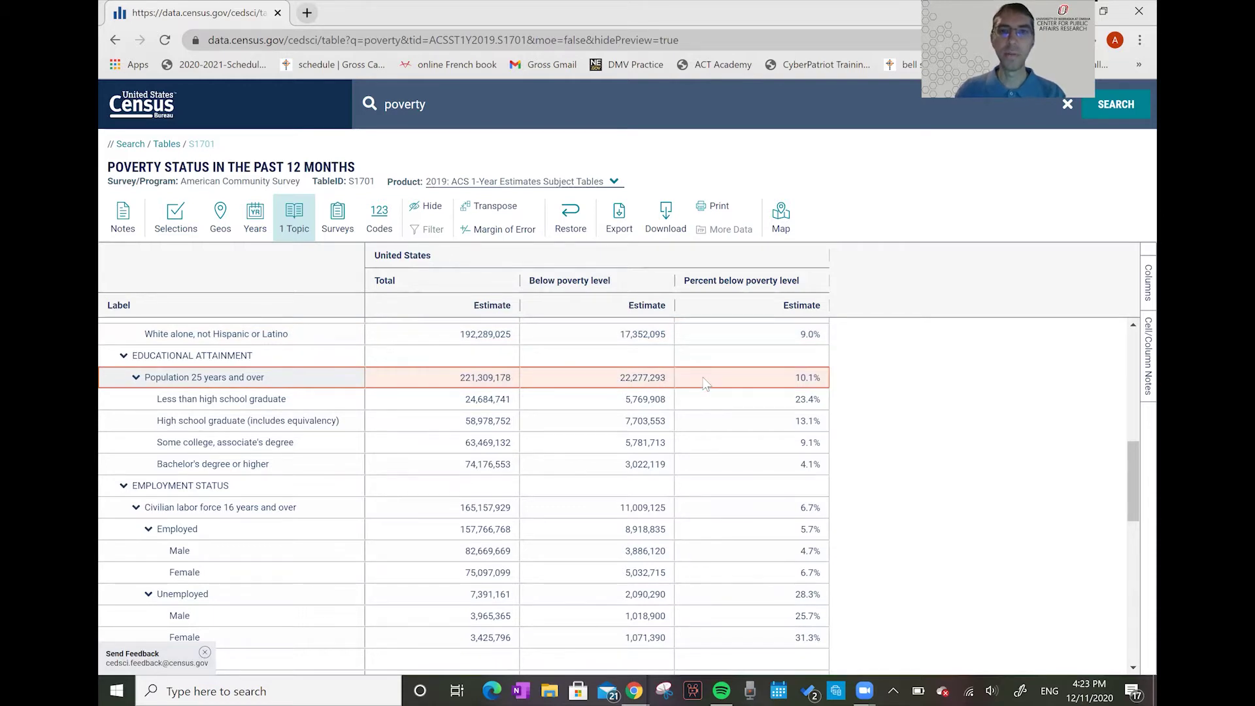
pyautogui.moveTo(215, 398); pyautogui.dragTo(425, 420)
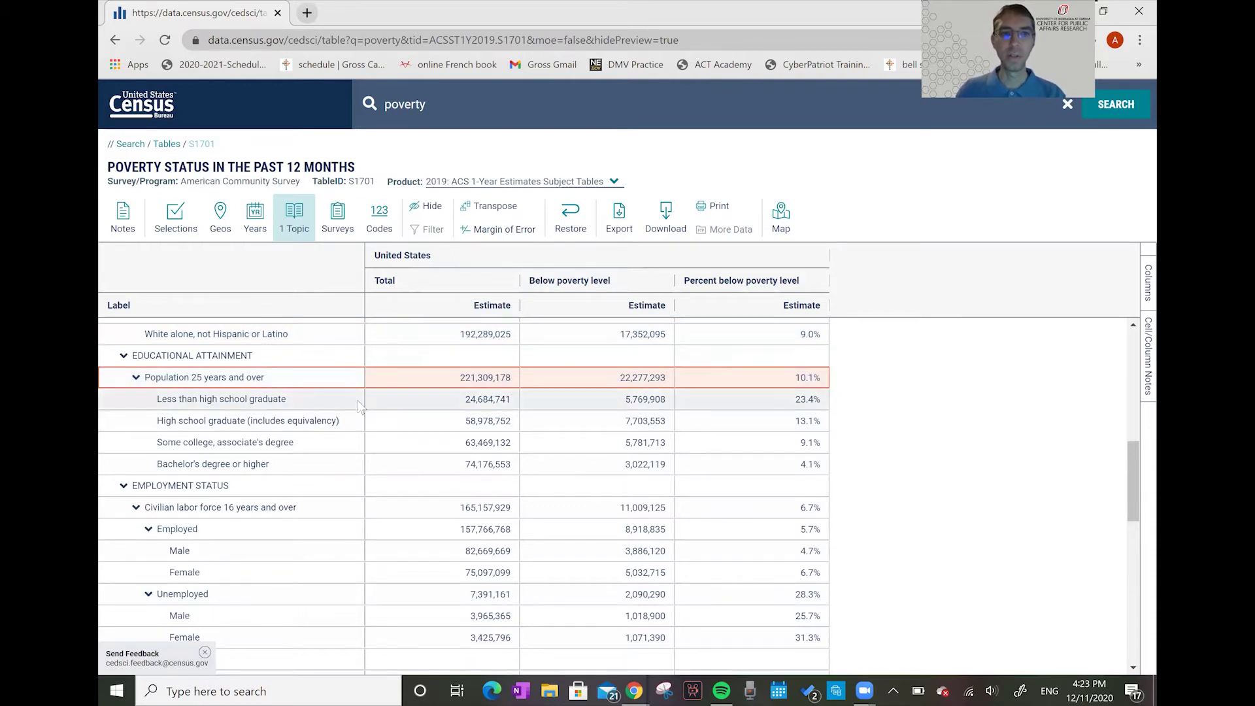
pyautogui.moveTo(536, 420); pyautogui.dragTo(731, 463)
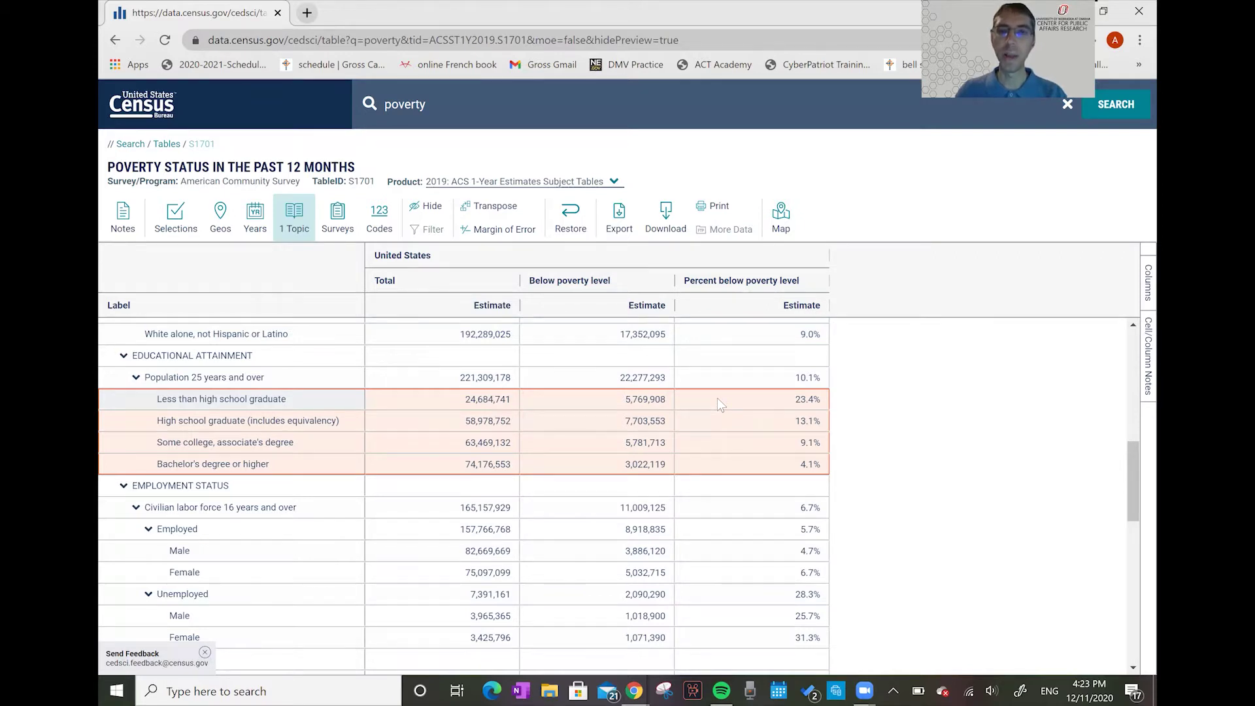
pyautogui.click(696, 423)
pyautogui.moveTo(697, 425); pyautogui.dragTo(358, 425)
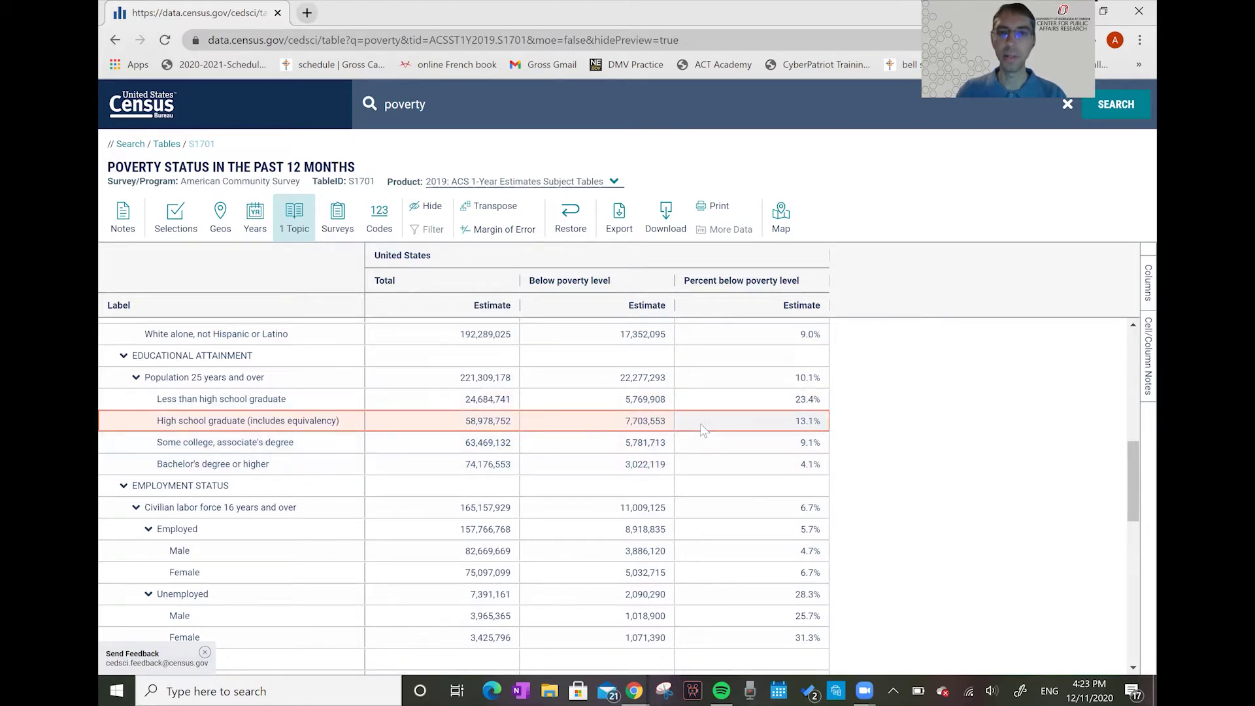
pyautogui.moveTo(350, 447); pyautogui.dragTo(750, 465)
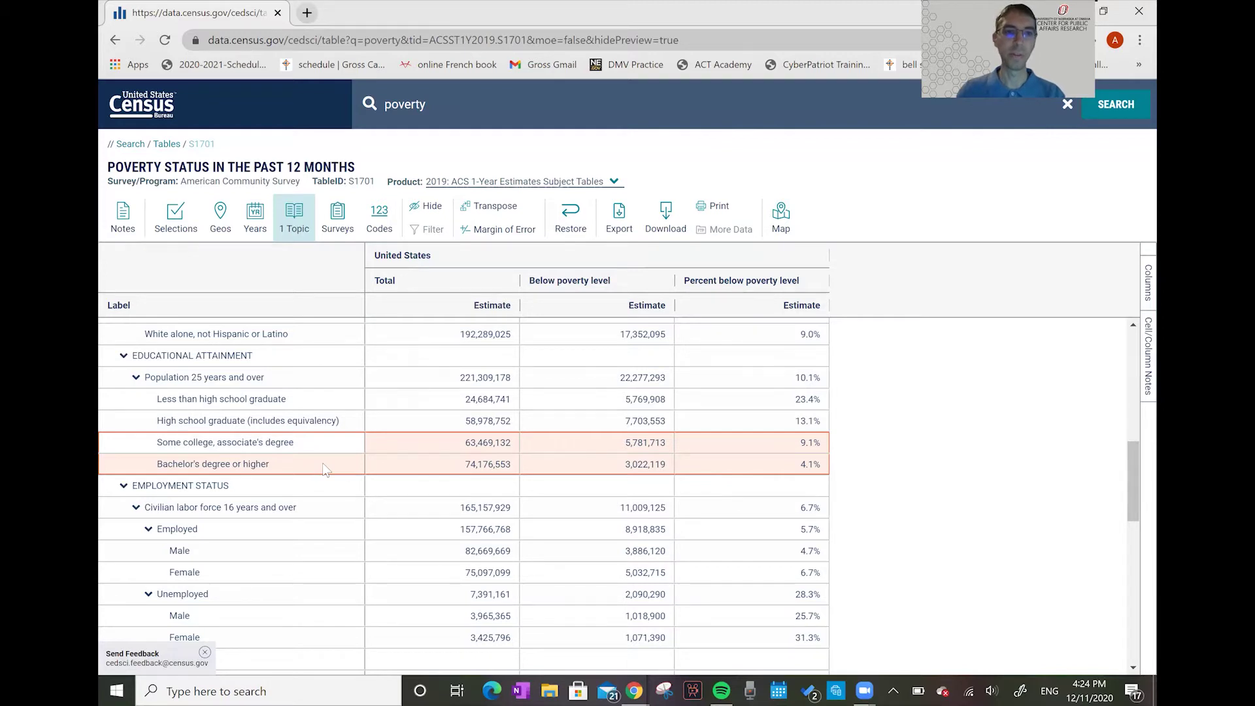
# - Highlight the full-time, part-time and did-not-work rows under Work Experience and widen the label column to fit their names
pyautogui.moveTo(1128, 468); pyautogui.dragTo(1132, 519)
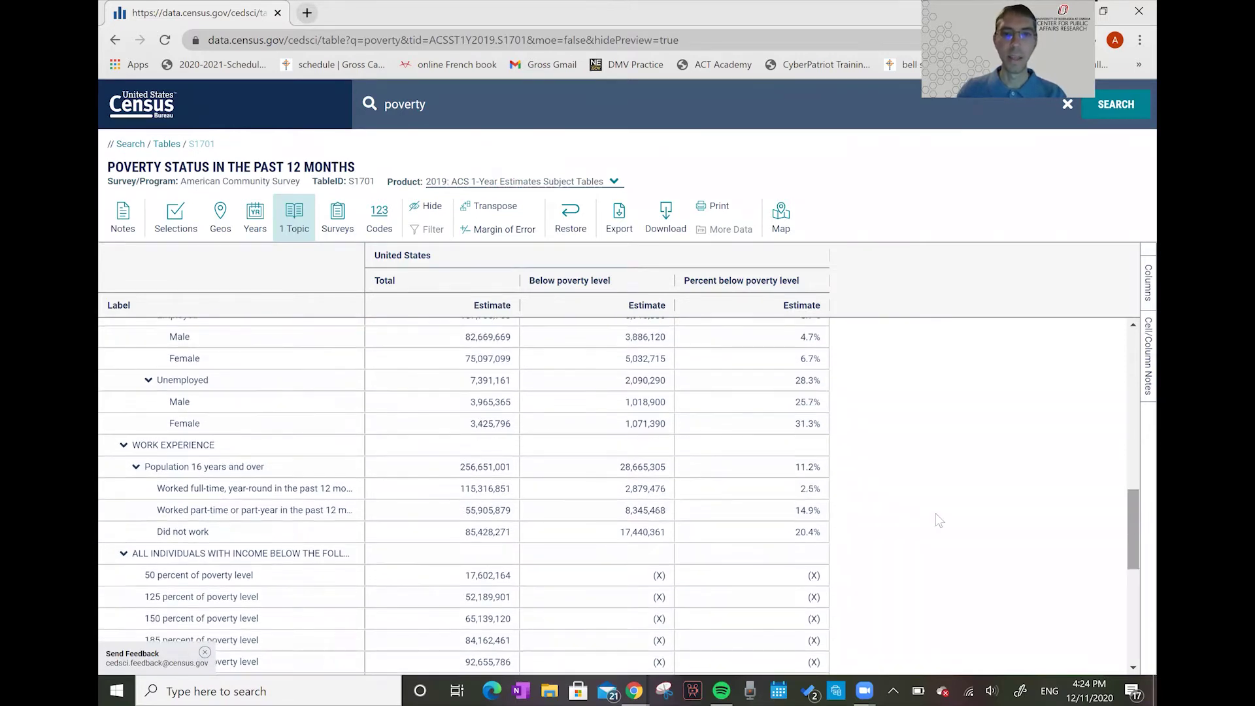
pyautogui.click(336, 489)
pyautogui.moveTo(414, 489); pyautogui.dragTo(730, 527)
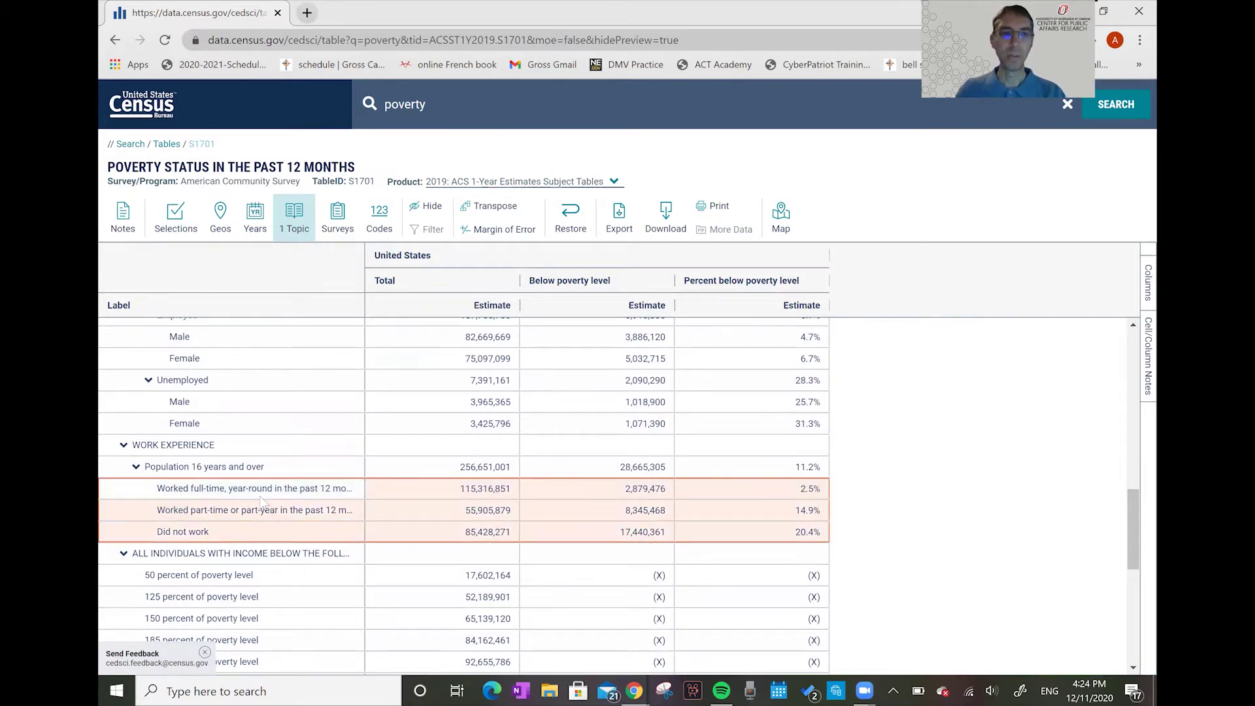
pyautogui.moveTo(361, 304); pyautogui.dragTo(400, 304)
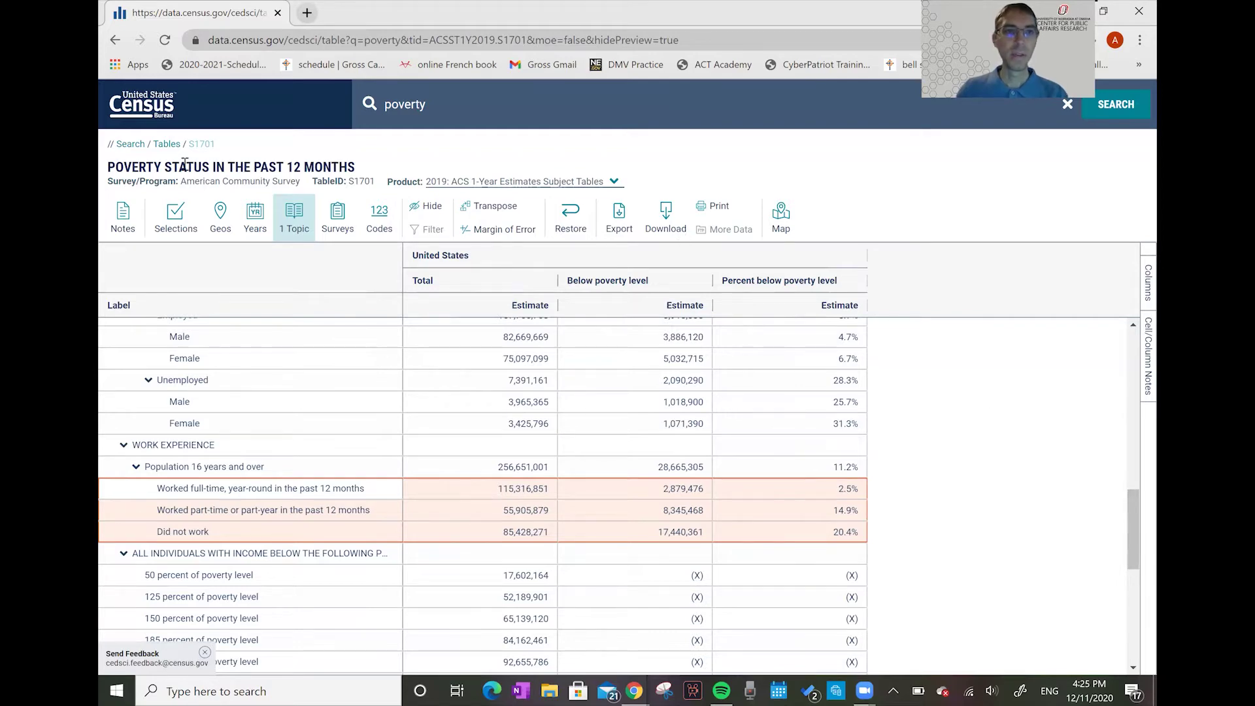
# - Return to the table results and open table S1702, Poverty Status in the Past 12 Months of Families, in its customizable view
pyautogui.click(166, 144)
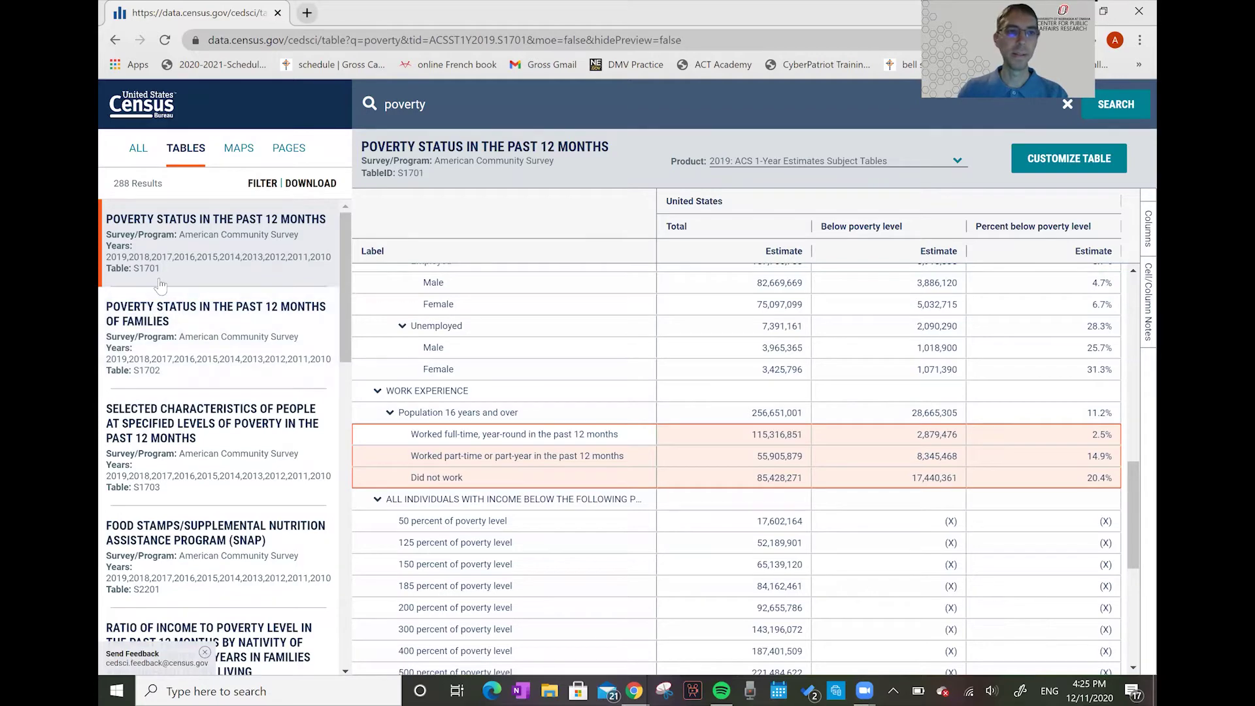
pyautogui.click(201, 335)
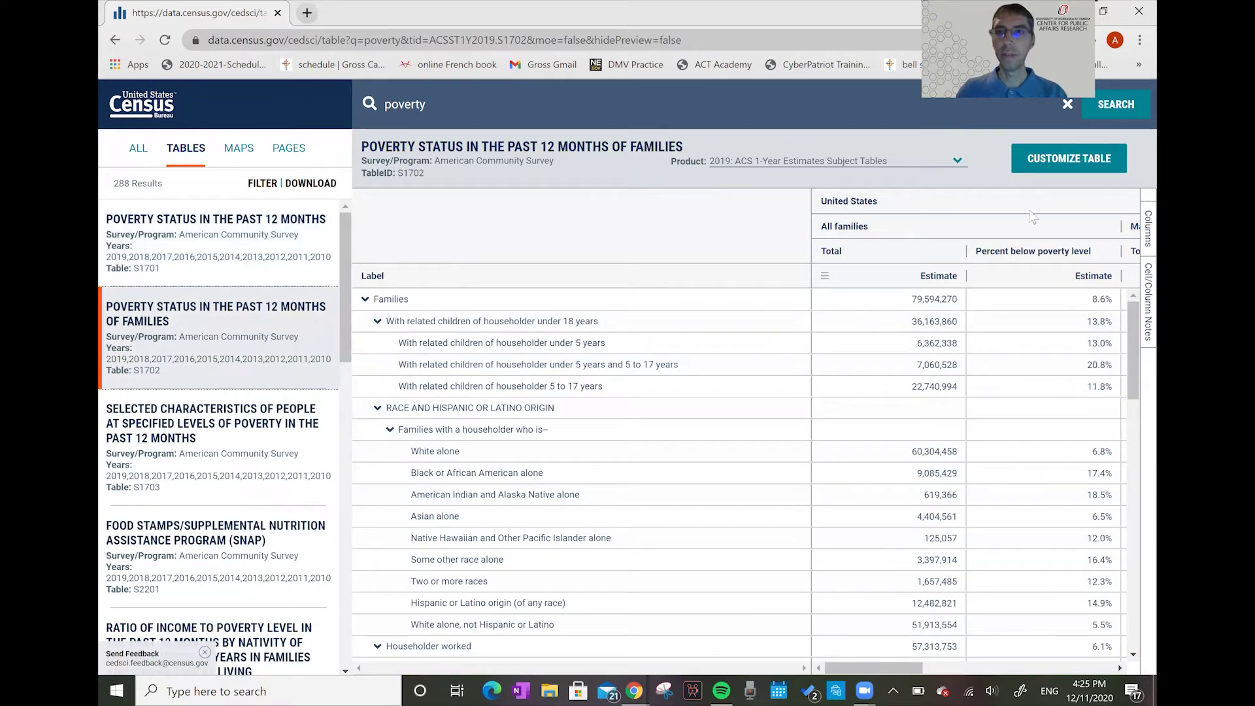
pyautogui.click(1058, 167)
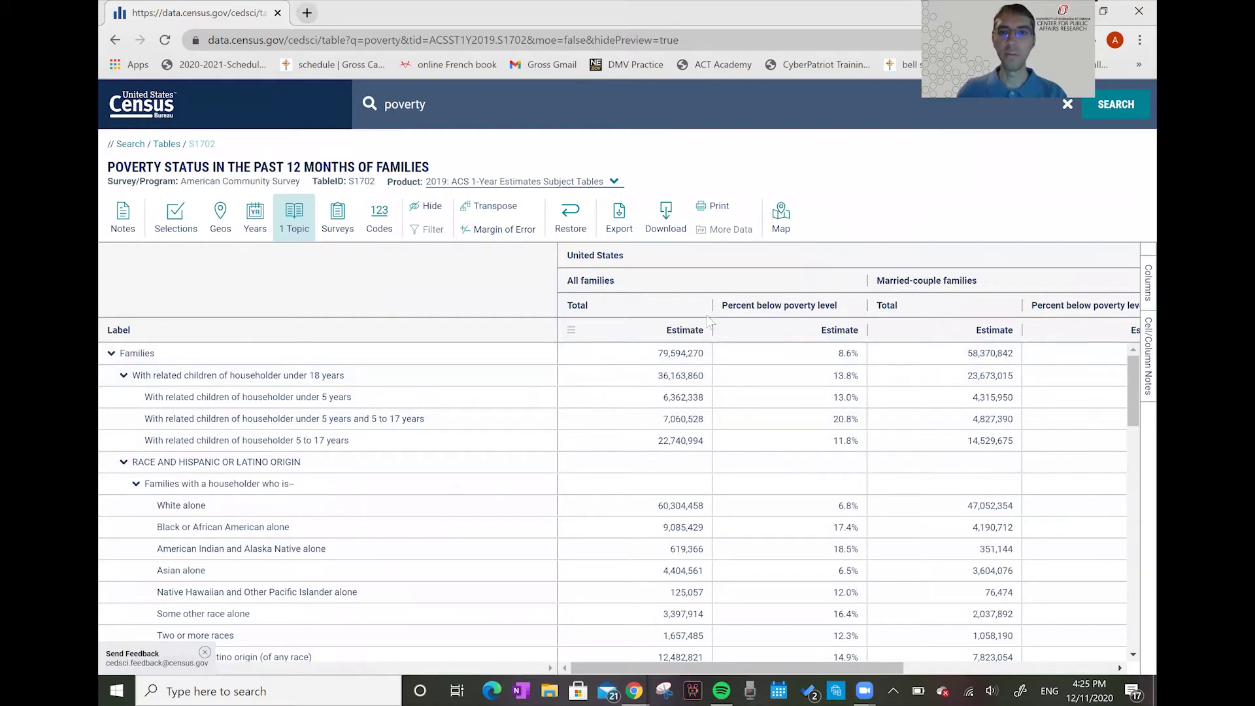
# - Narrow the label column and the family estimate columns so all three family types fit in view
pyautogui.moveTo(712, 306); pyautogui.dragTo(633, 307)
pyautogui.moveTo(789, 305); pyautogui.dragTo(770, 306)
pyautogui.moveTo(925, 305); pyautogui.dragTo(867, 305)
pyautogui.moveTo(1022, 306); pyautogui.dragTo(1010, 306)
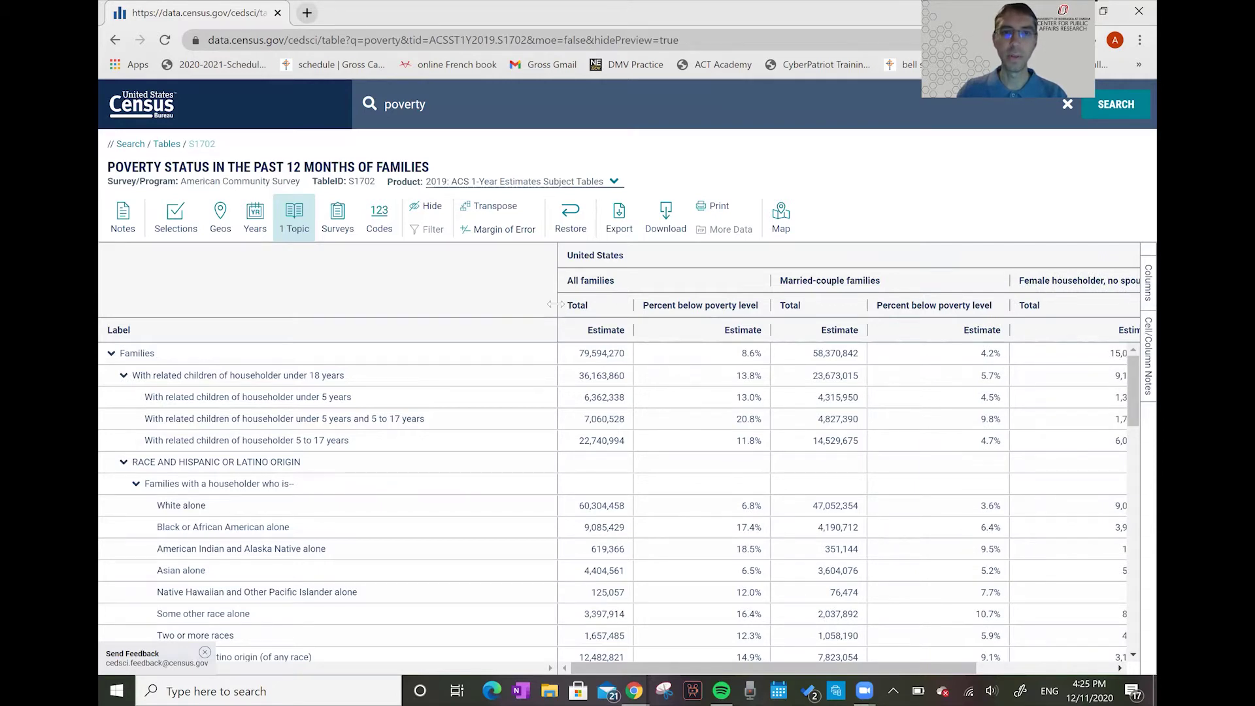
pyautogui.moveTo(557, 304); pyautogui.dragTo(429, 298)
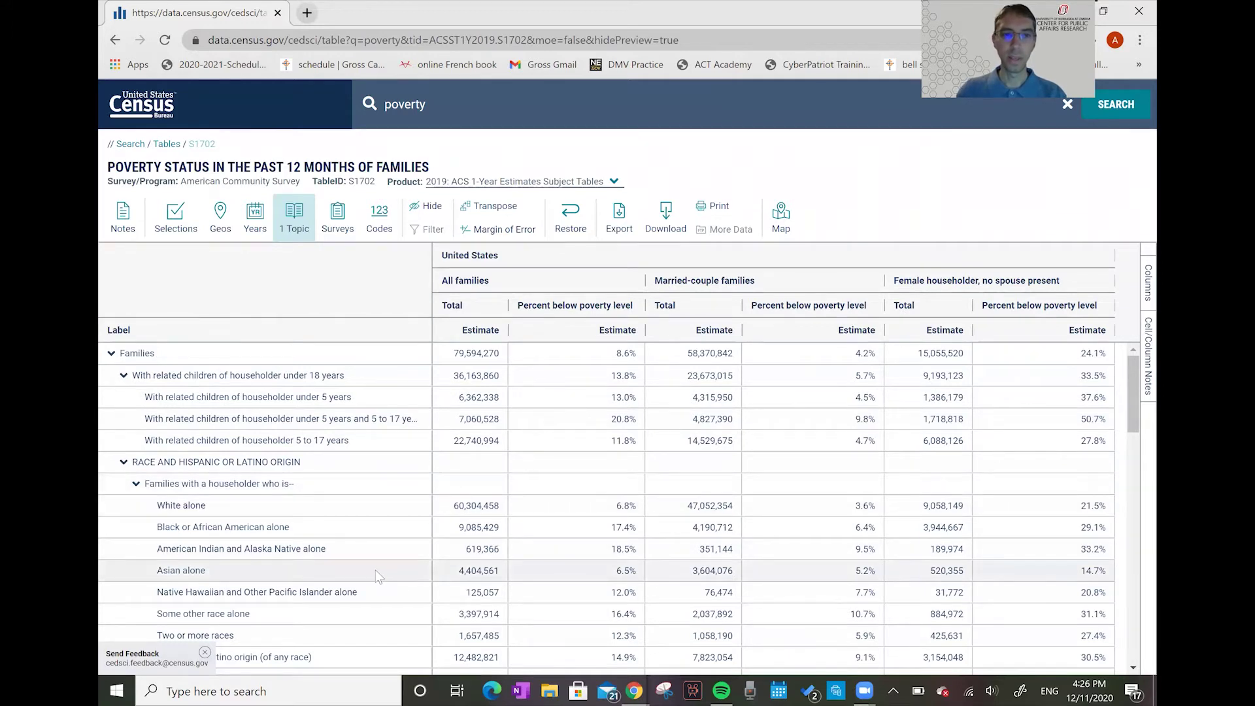
# - Dismiss the feedback notice and compare family poverty in the Asian alone, Hispanic or Latino, and White alone, not Hispanic rows
pyautogui.moveTo(376, 576); pyautogui.dragTo(991, 581)
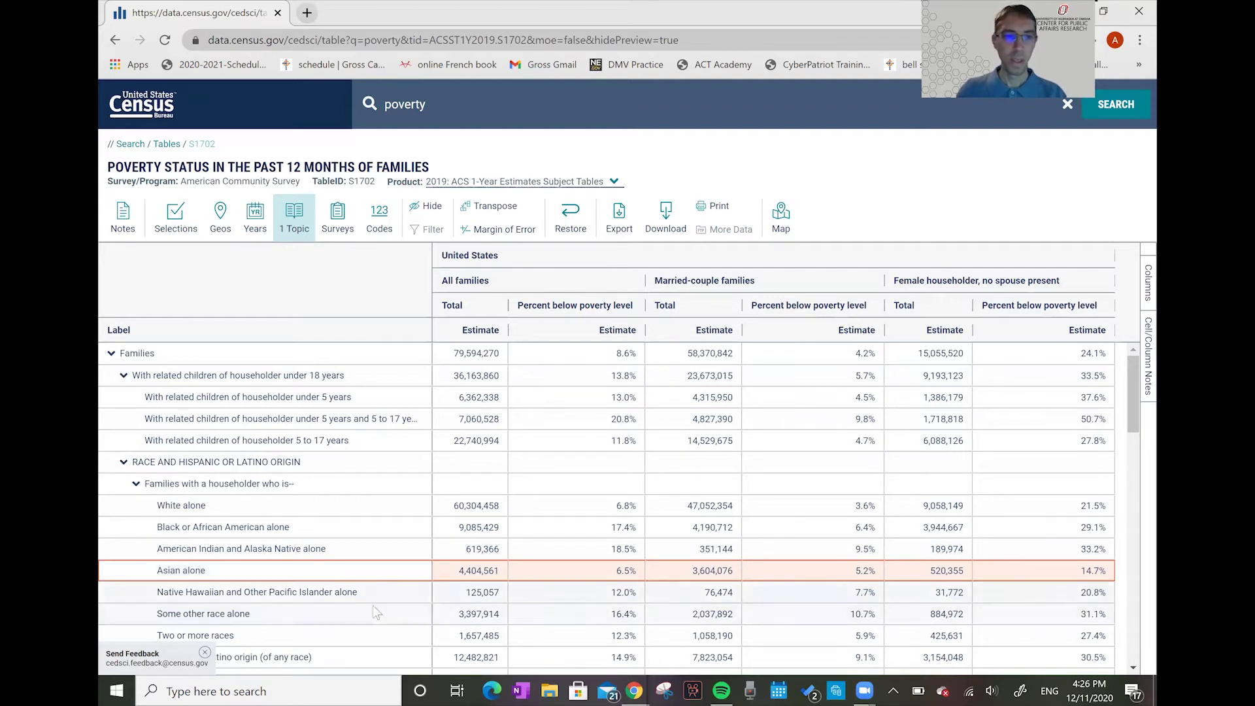
pyautogui.click(204, 653)
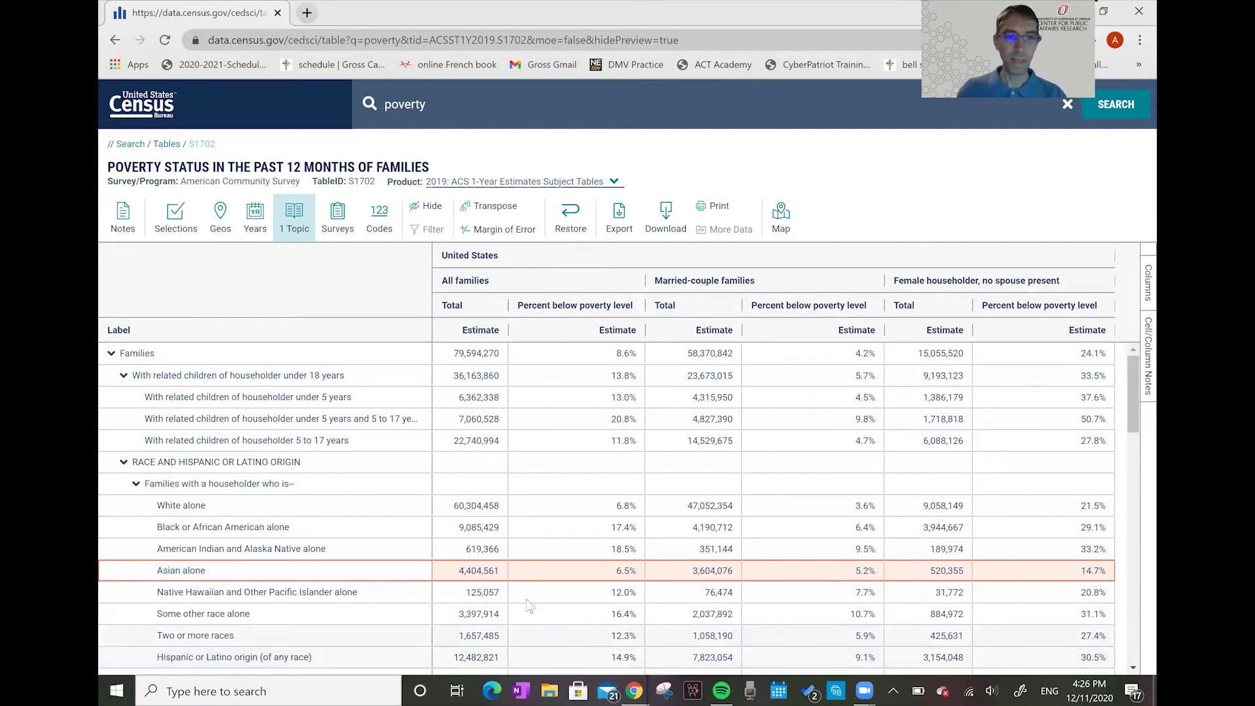
pyautogui.moveTo(1131, 378); pyautogui.dragTo(1133, 420)
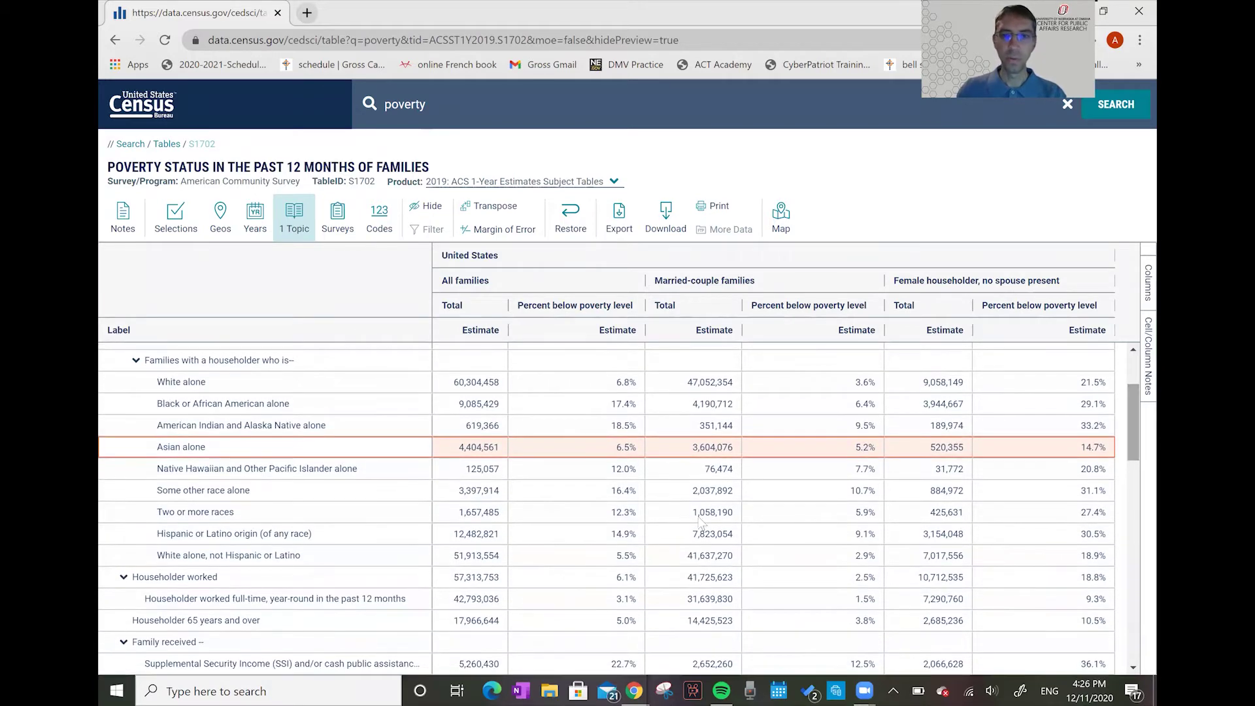
pyautogui.moveTo(351, 538); pyautogui.dragTo(1033, 559)
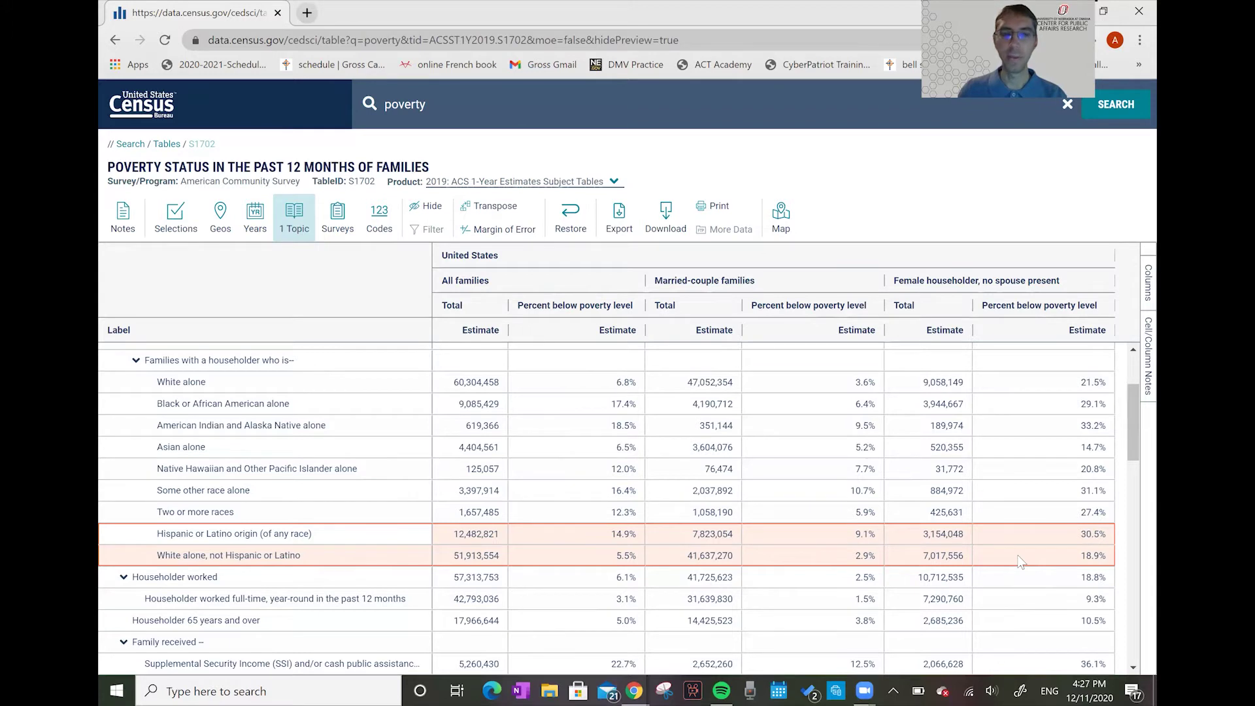
# - Highlight the Black or African American alone row, and check less-than-high-school poverty rates for female-householder and married-couple families
pyautogui.click(485, 410)
pyautogui.moveTo(485, 410); pyautogui.dragTo(987, 408)
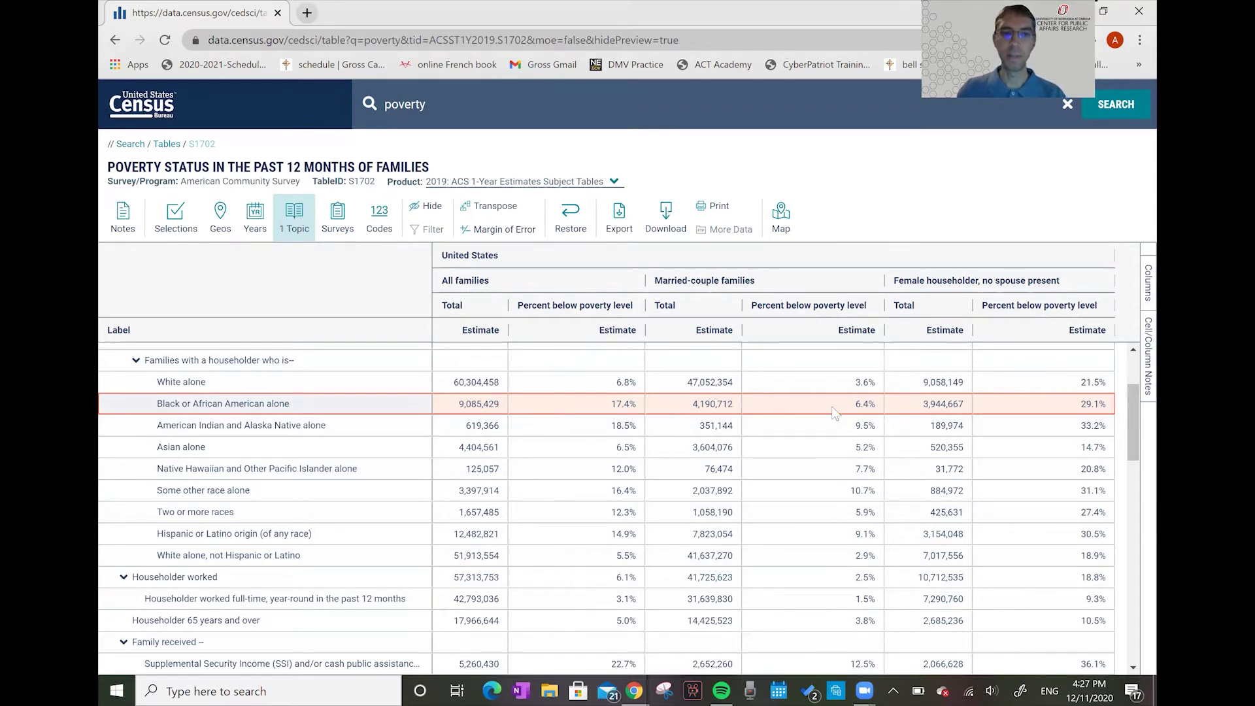
pyautogui.moveTo(1131, 404); pyautogui.dragTo(1127, 468)
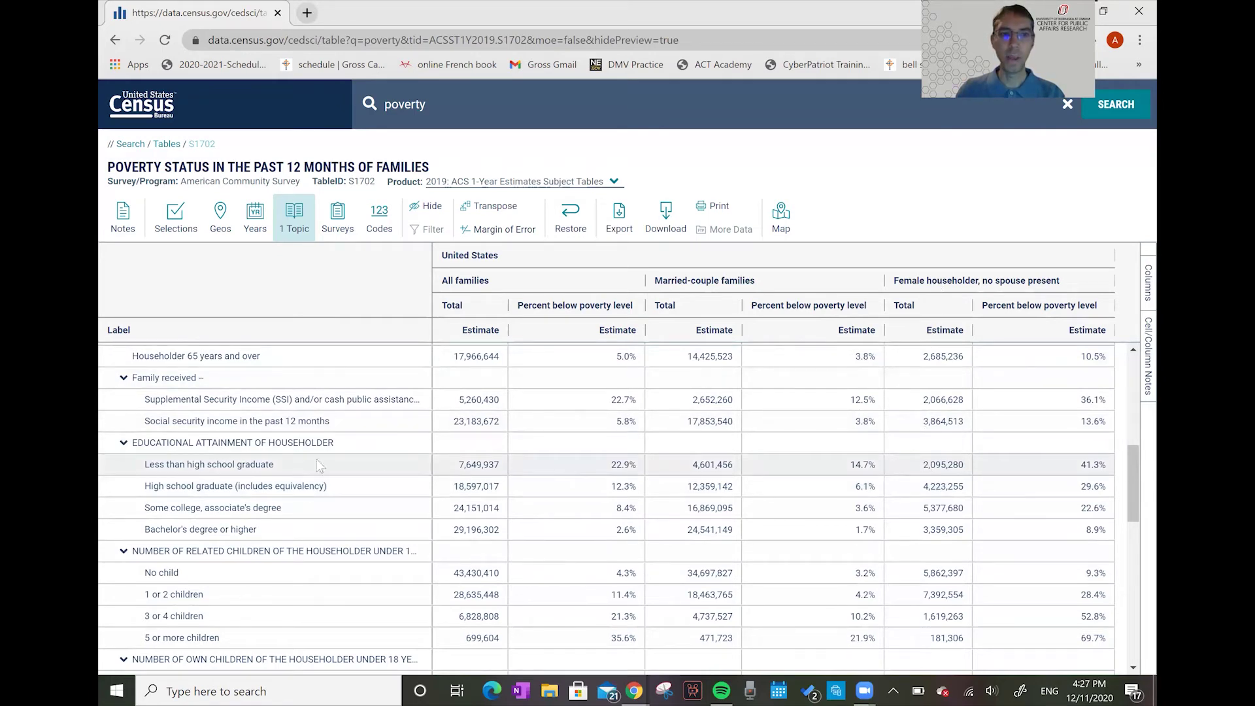
pyautogui.click(1053, 467)
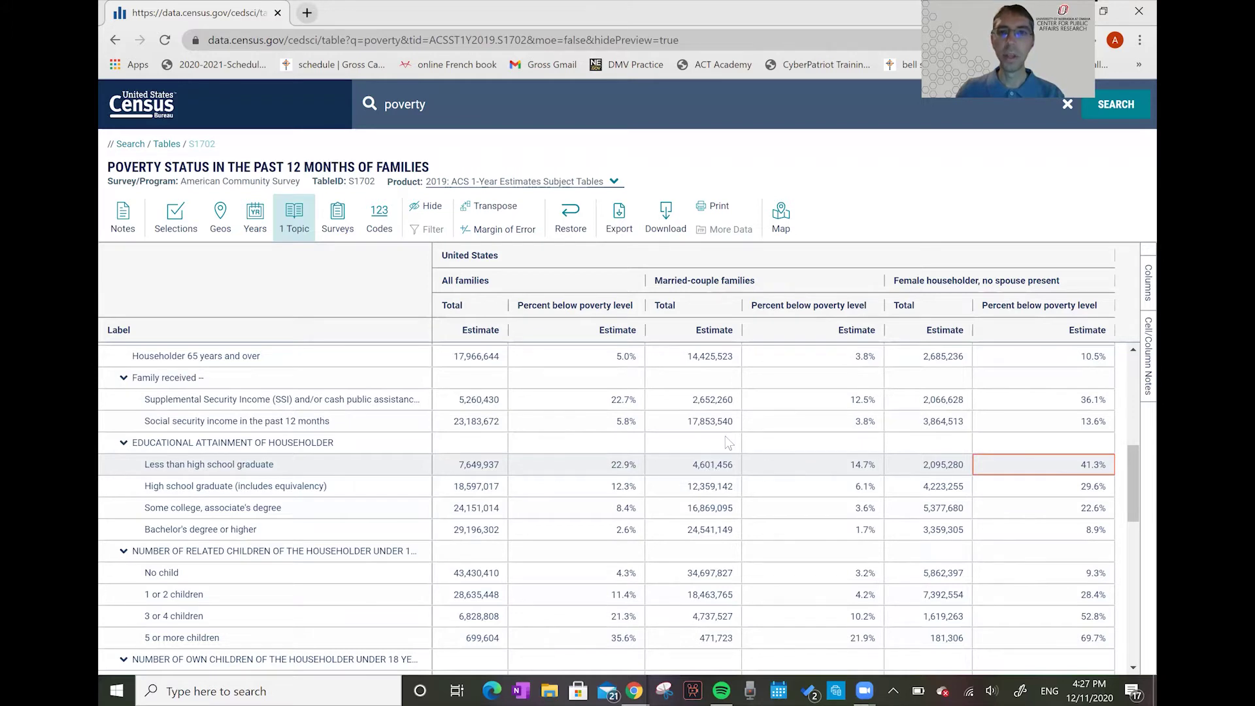
pyautogui.click(796, 470)
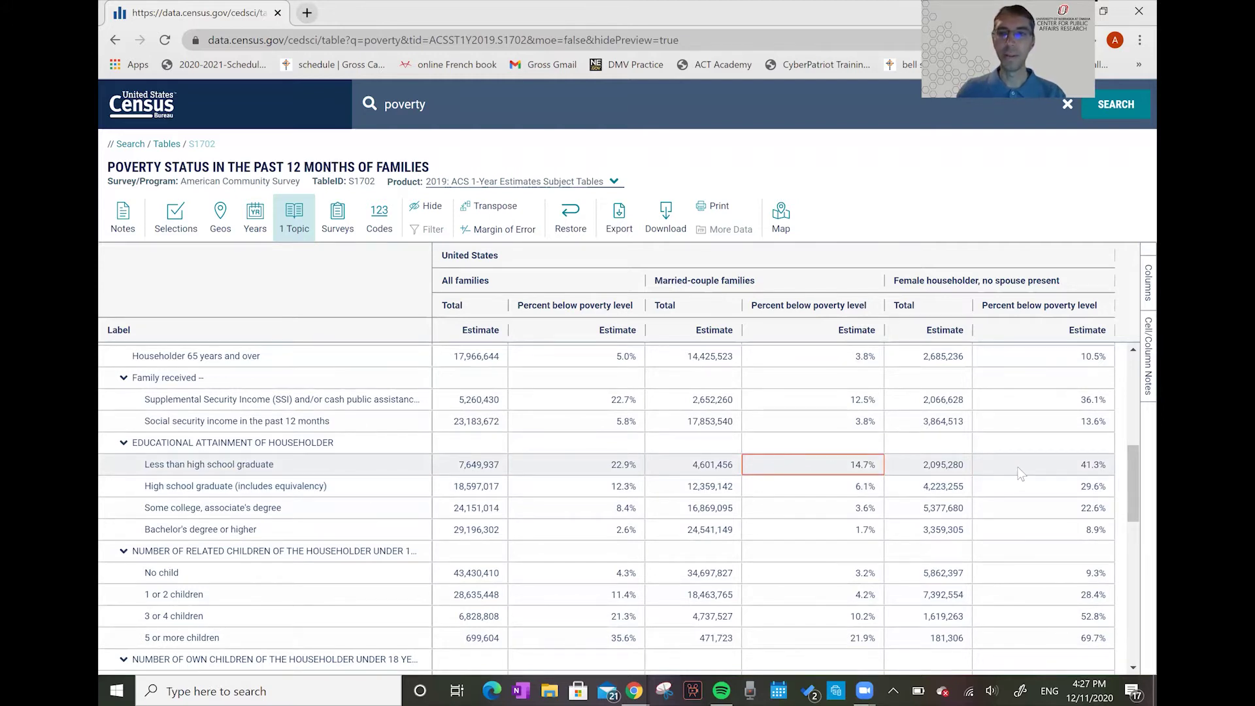
# - Highlight the Owner occupied and Renter Occupied rows under Tenure across all three family types
pyautogui.moveTo(1132, 460); pyautogui.dragTo(1131, 578)
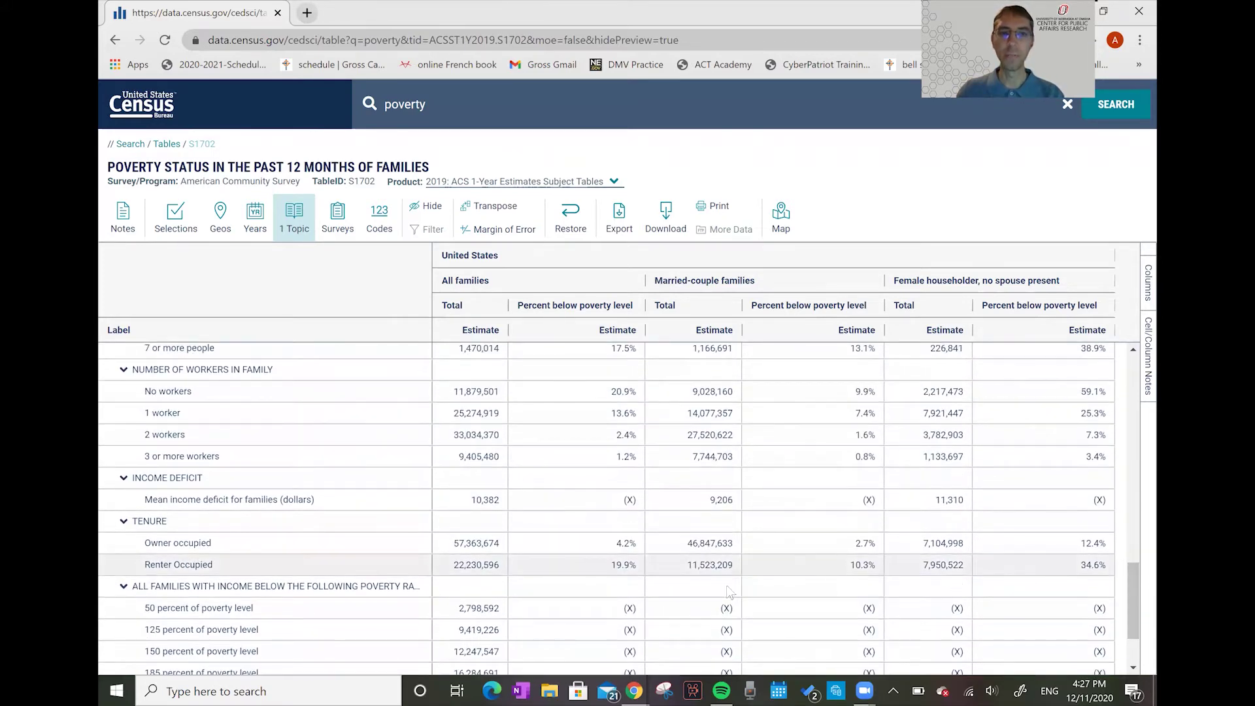
pyautogui.moveTo(371, 540); pyautogui.dragTo(627, 565)
pyautogui.moveTo(798, 544); pyautogui.dragTo(1002, 568)
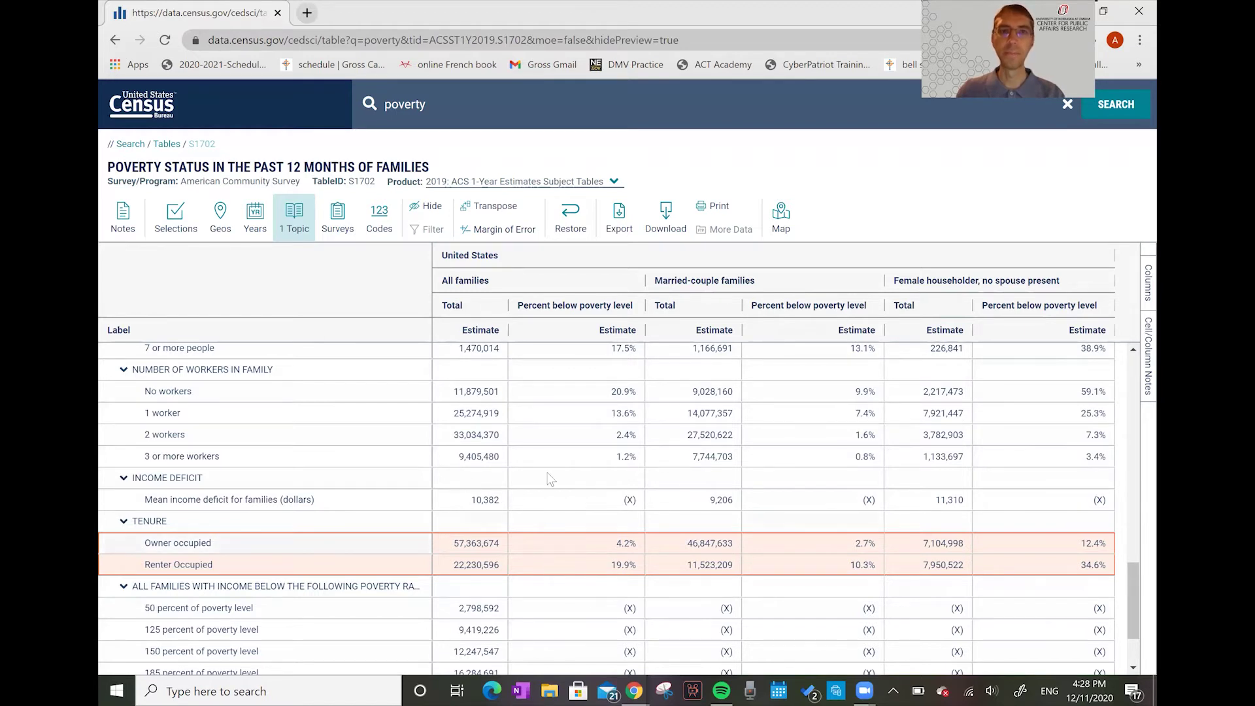
# - Replace the poverty query with a search for "health insurance nebraska"
pyautogui.click(454, 107)
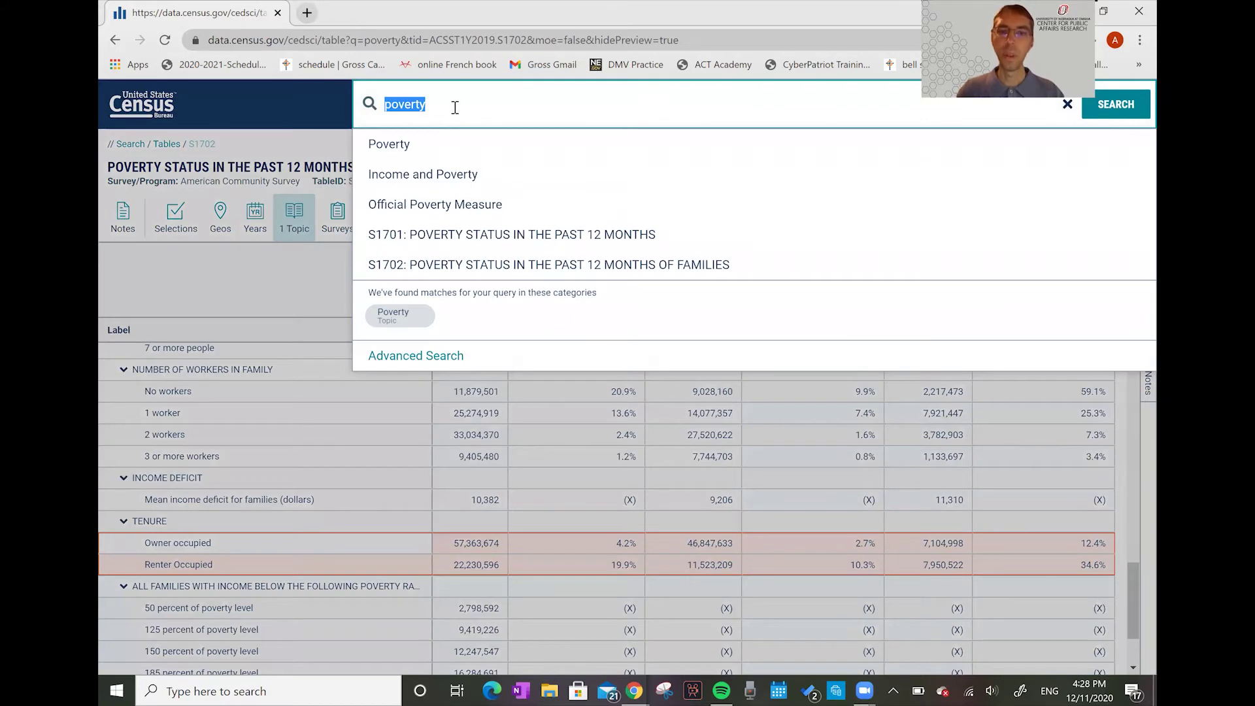
pyautogui.write('health insura')
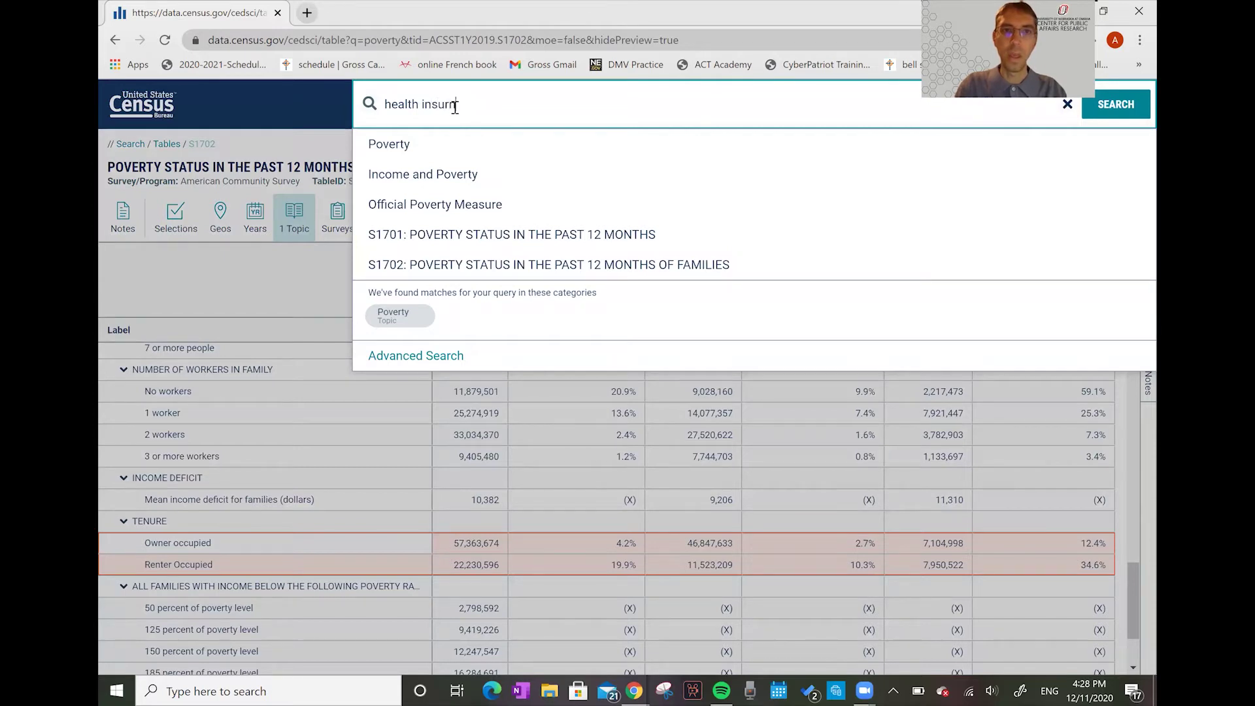
pyautogui.press('BackSpace')
pyautogui.write('an')
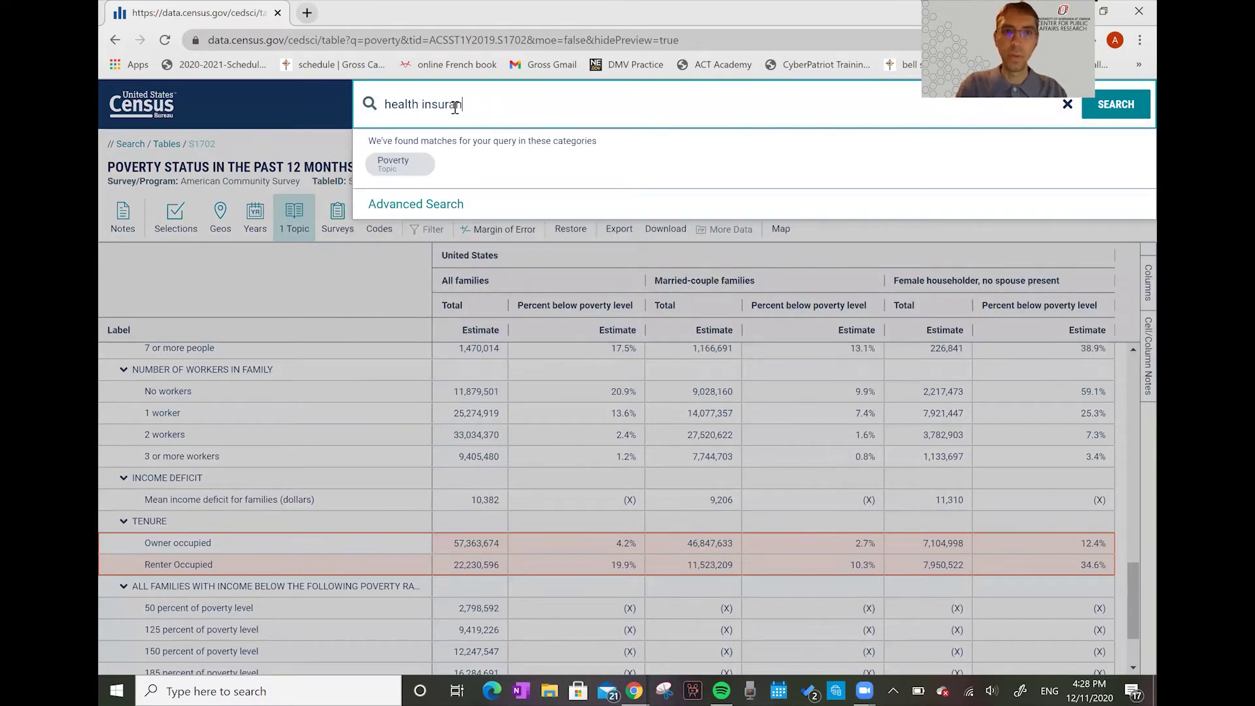
pyautogui.write('ce nebraska')
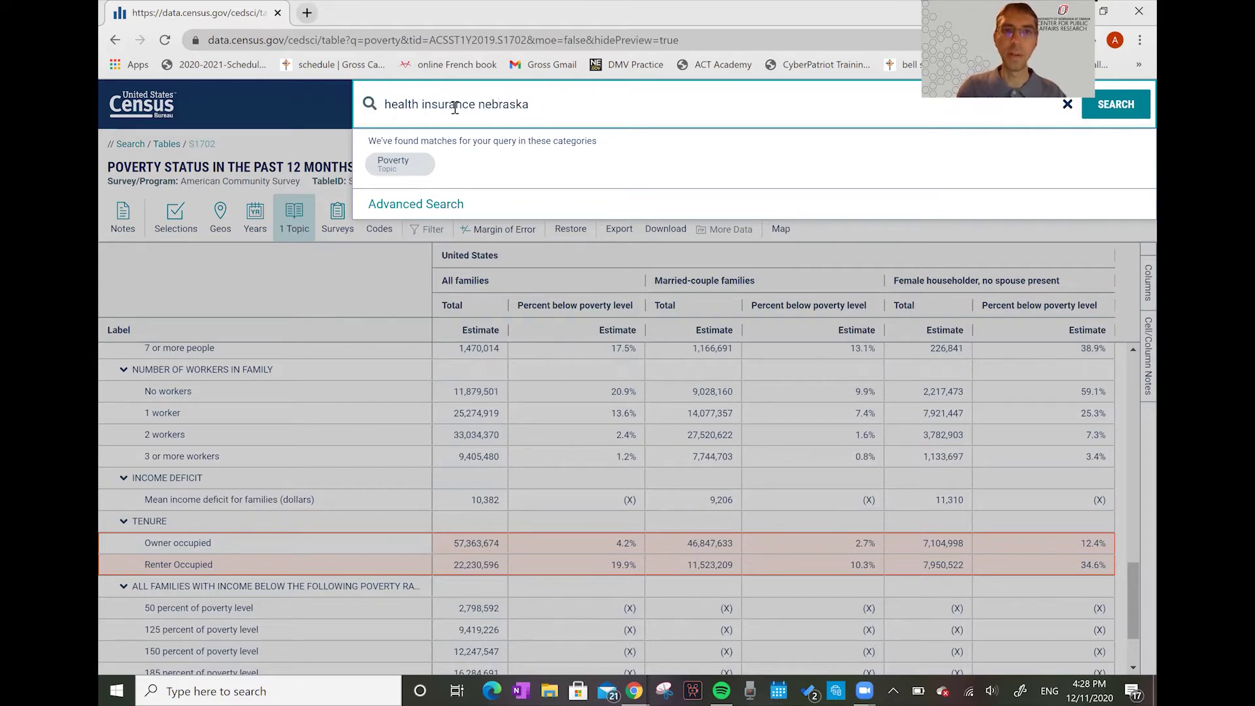
pyautogui.press('Return')
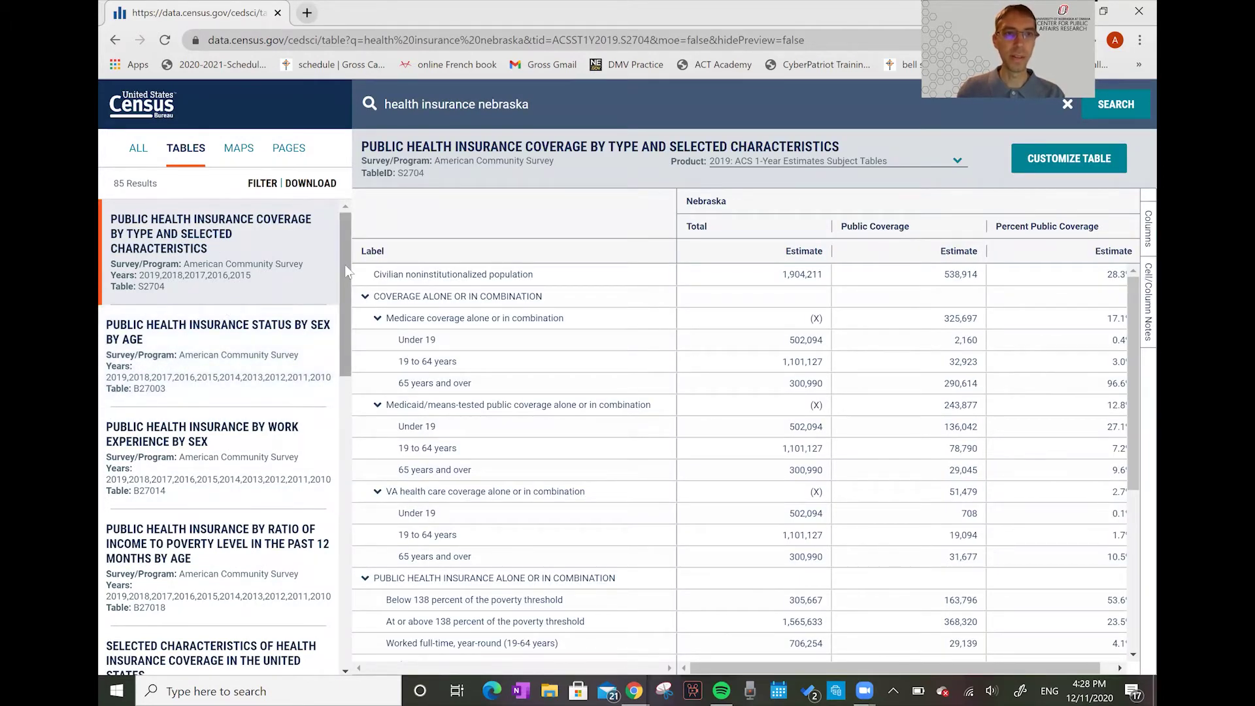
# - Open table S2701, Selected Characteristics of Health Insurance Coverage, in its customizable view and switch it to the 2019 ACS 5-Year Estimates
pyautogui.moveTo(344, 264); pyautogui.dragTo(344, 268)
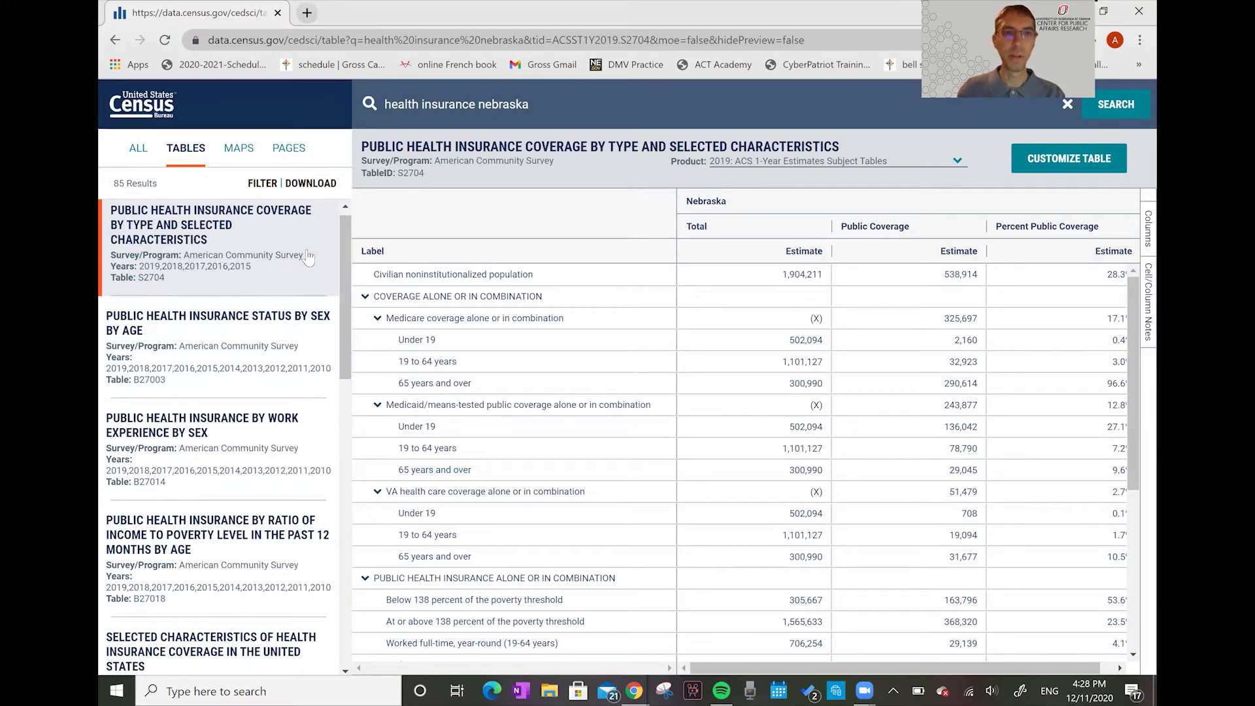
pyautogui.moveTo(347, 249); pyautogui.dragTo(348, 376)
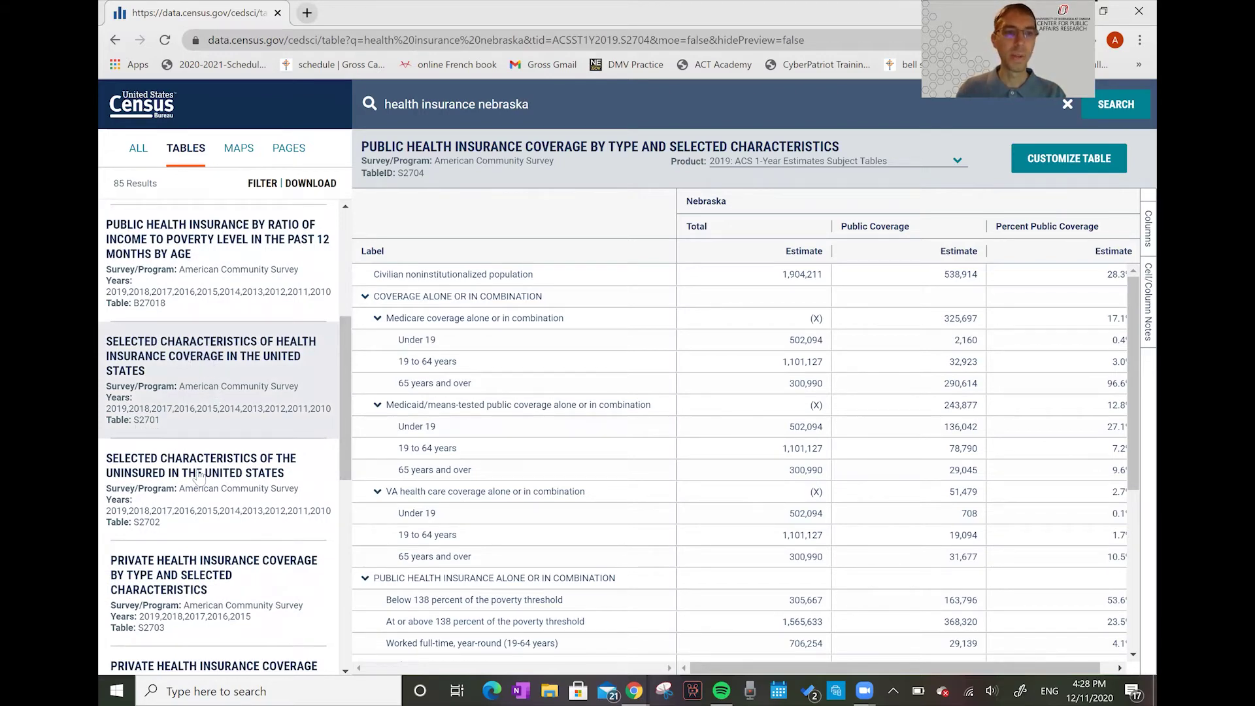
pyautogui.click(204, 371)
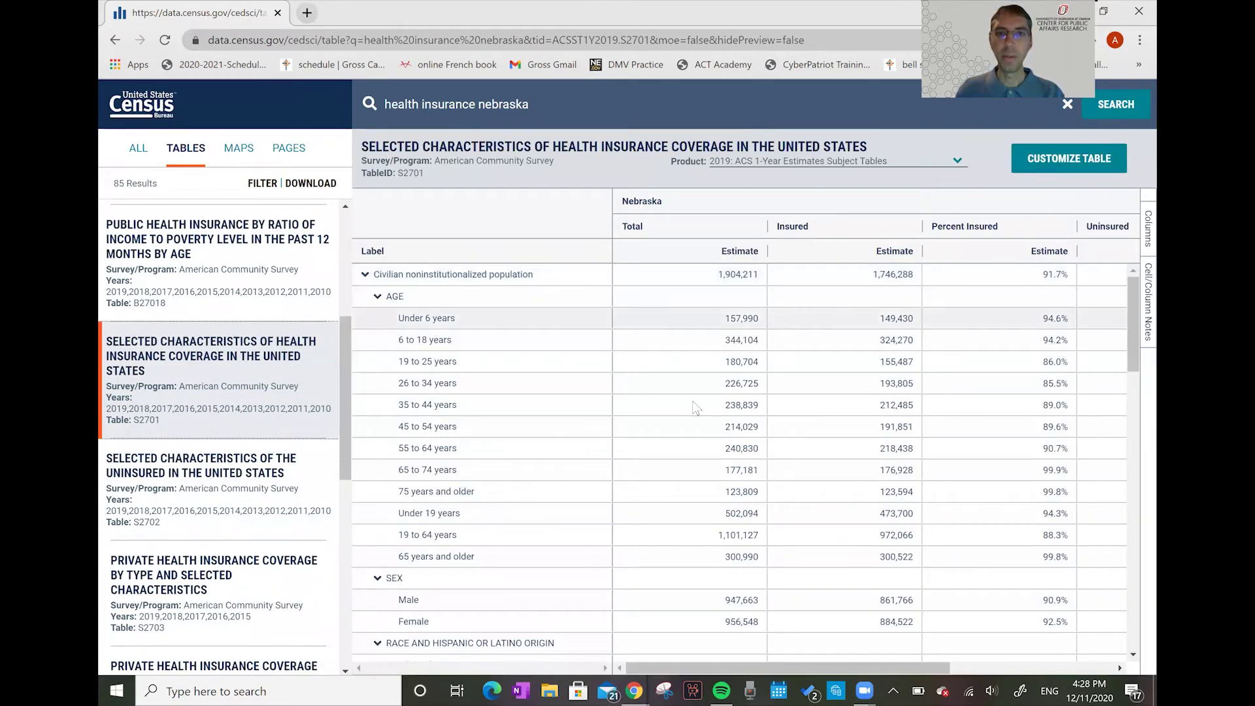
pyautogui.click(1067, 168)
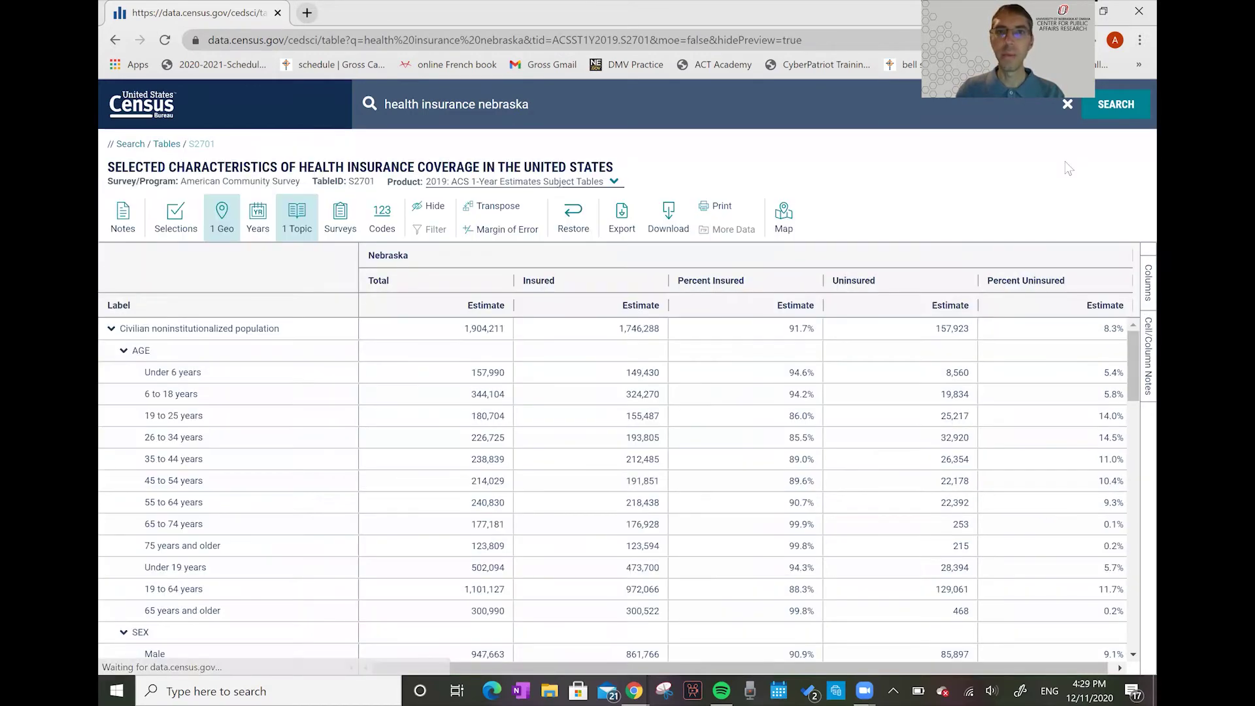
pyautogui.click(613, 183)
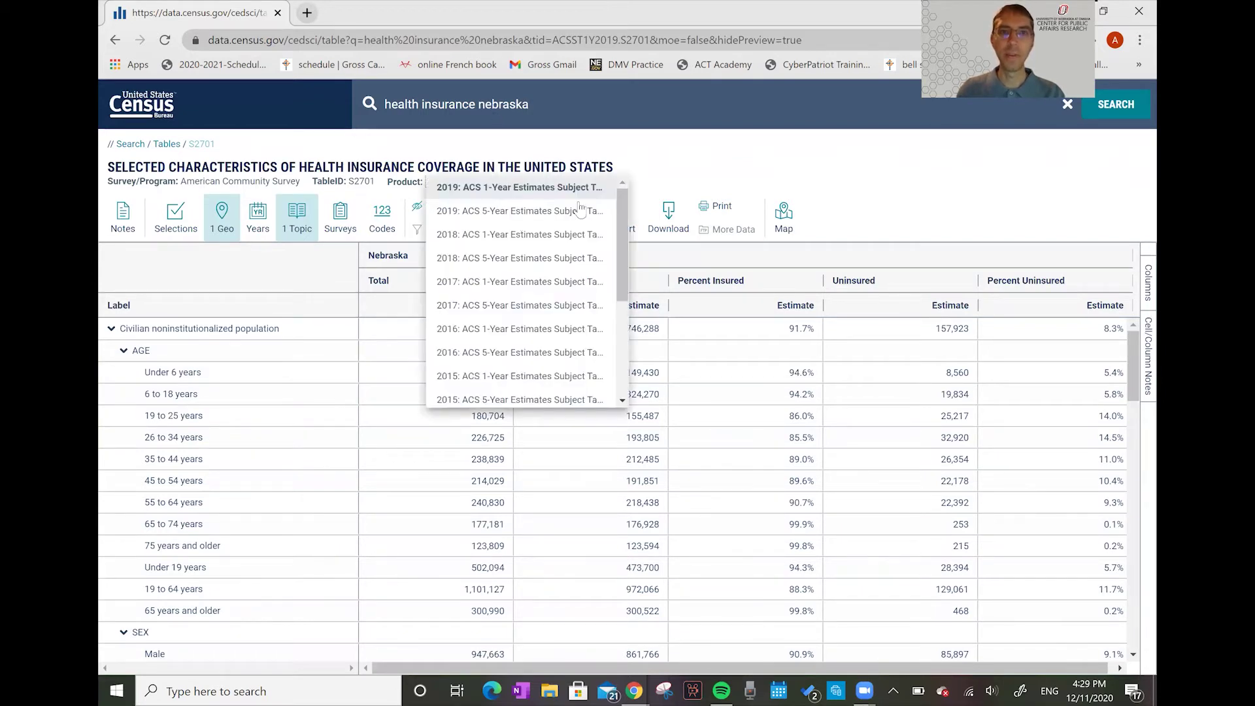
pyautogui.click(488, 212)
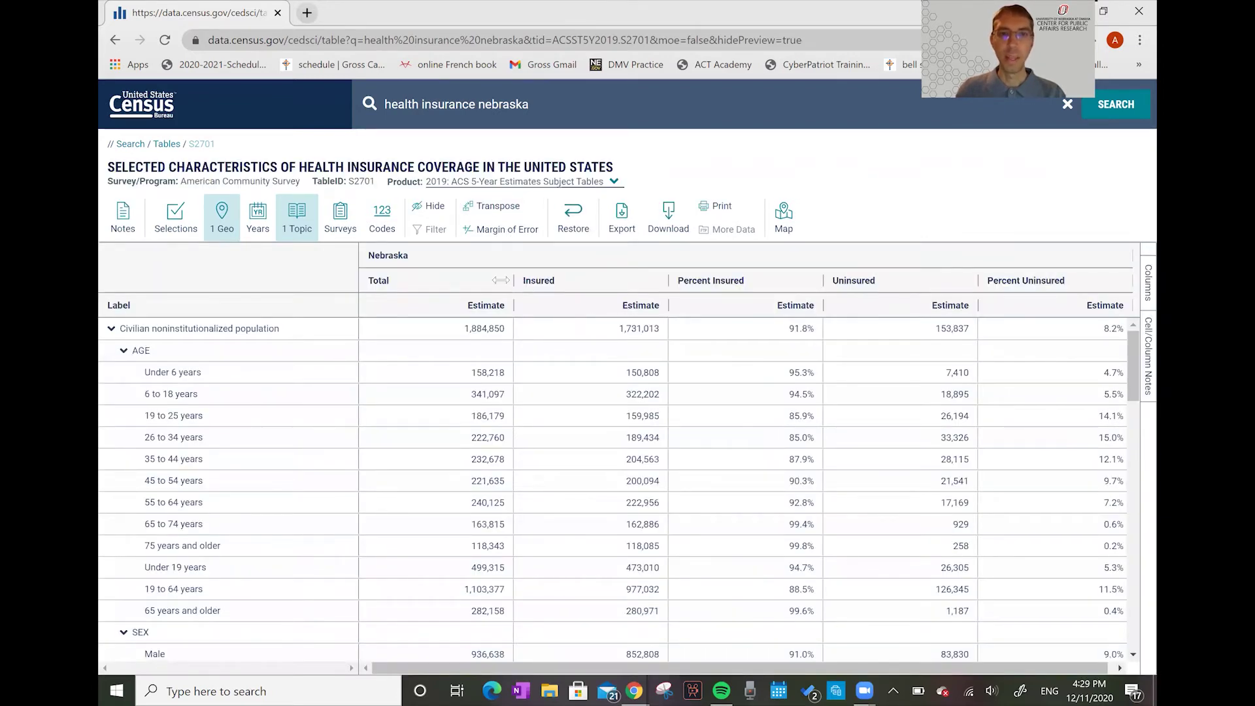
# - Narrow the Total, Insured, Percent Insured and Uninsured columns of the Nebraska table
pyautogui.moveTo(500, 280); pyautogui.dragTo(450, 279)
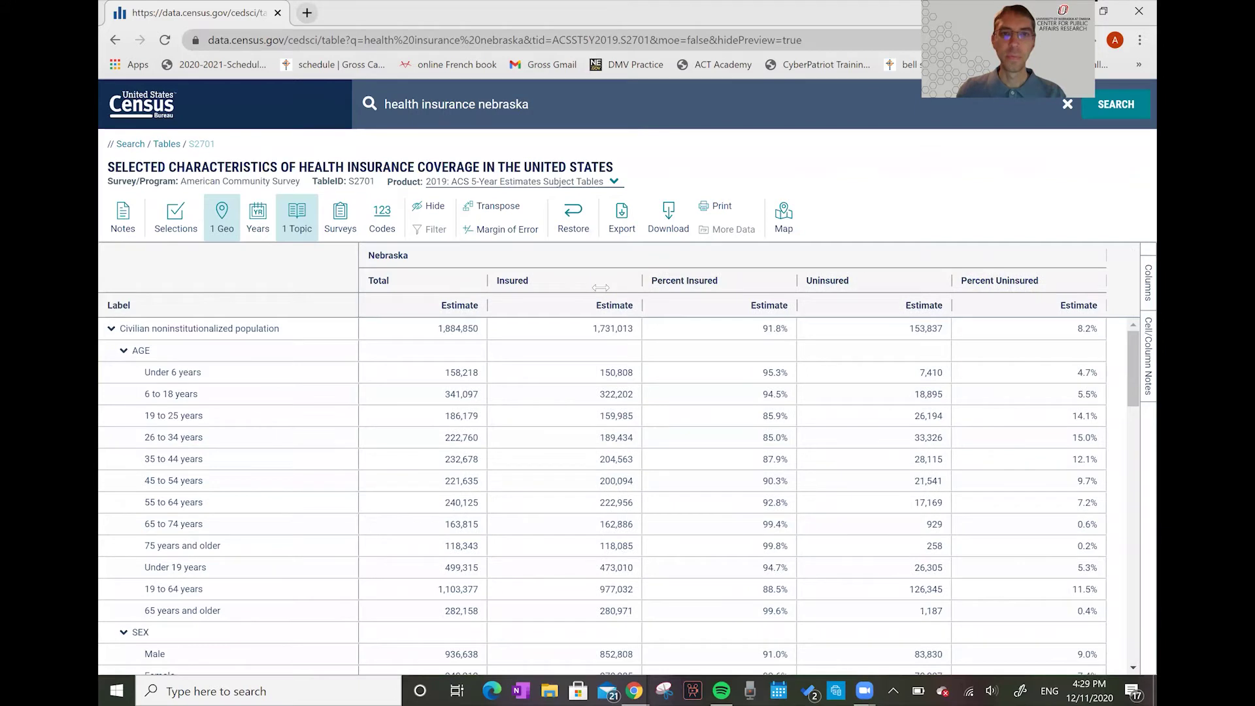
pyautogui.moveTo(578, 289); pyautogui.dragTo(515, 282)
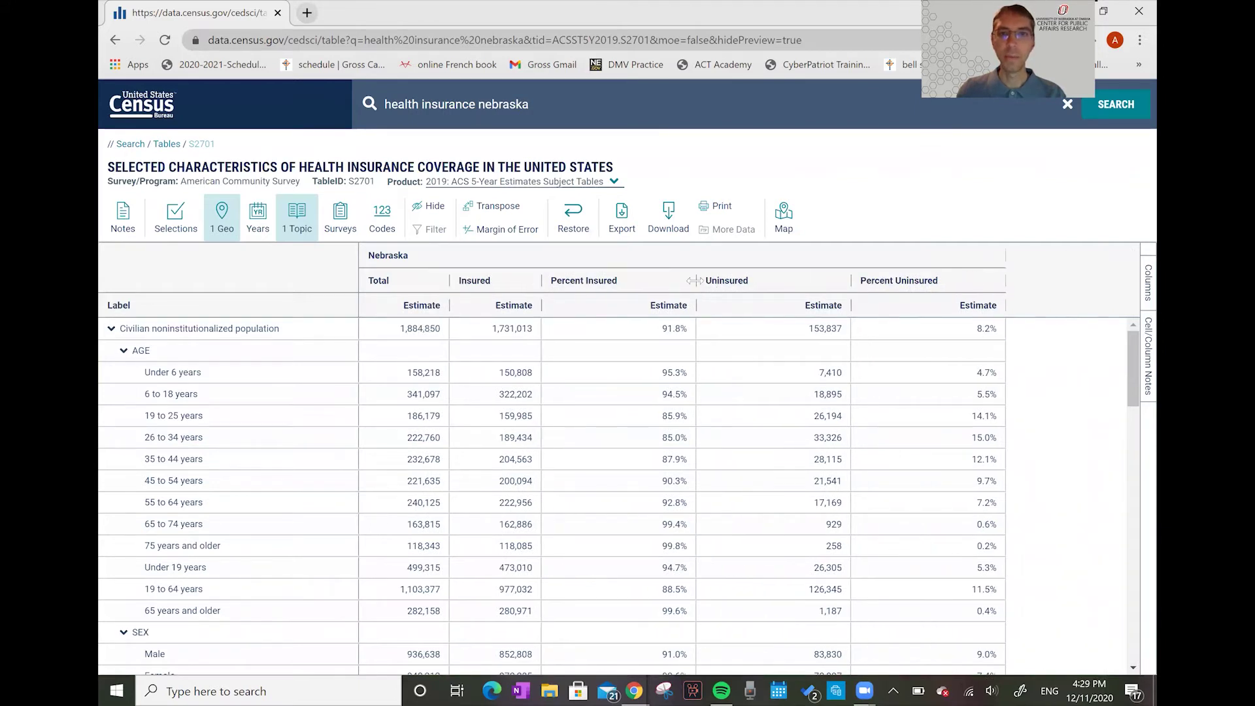
pyautogui.moveTo(667, 280); pyautogui.dragTo(666, 281)
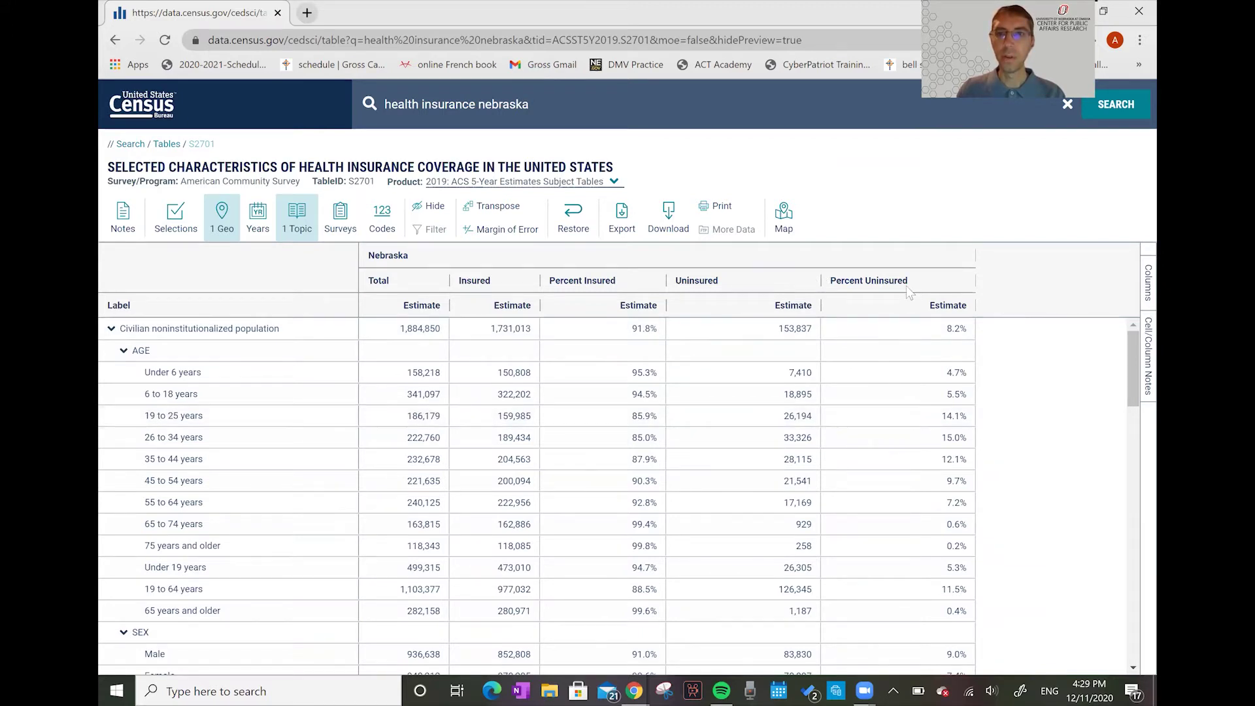
pyautogui.moveTo(820, 287); pyautogui.dragTo(770, 288)
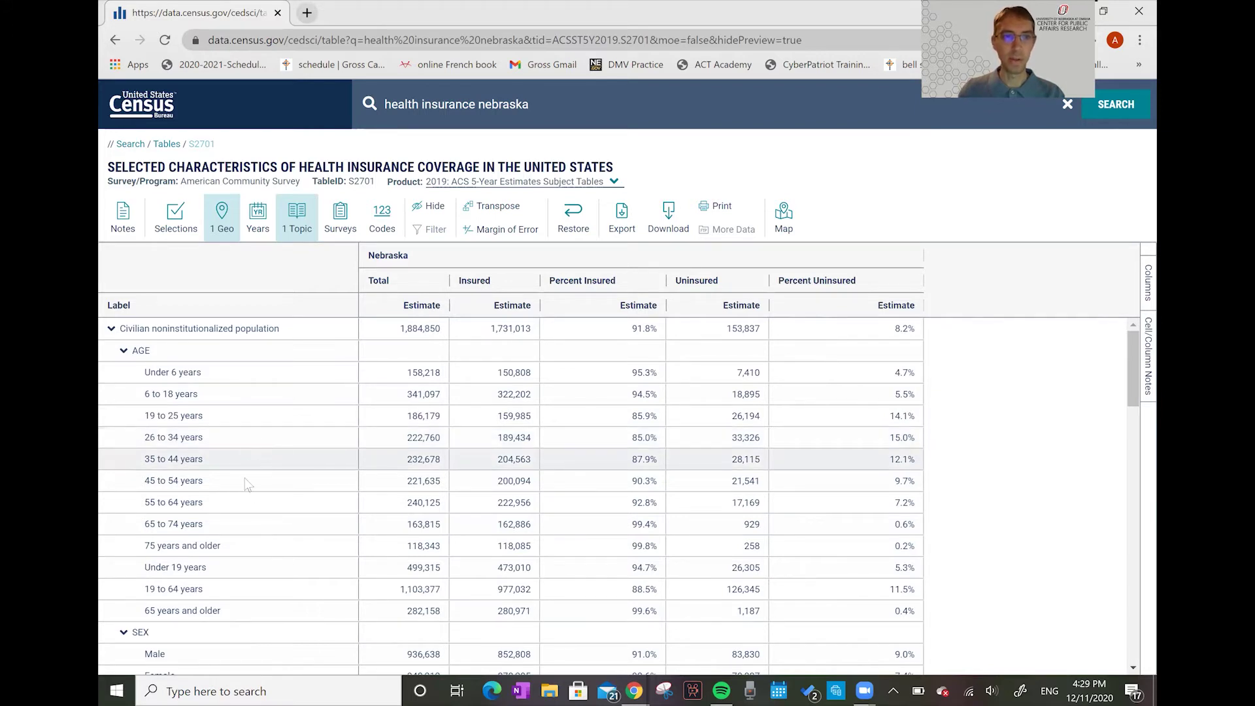
# - Compare uninsured counts and percentages for ages 26 to 74, and highlight the 65 years and older row
pyautogui.moveTo(246, 445); pyautogui.dragTo(247, 520)
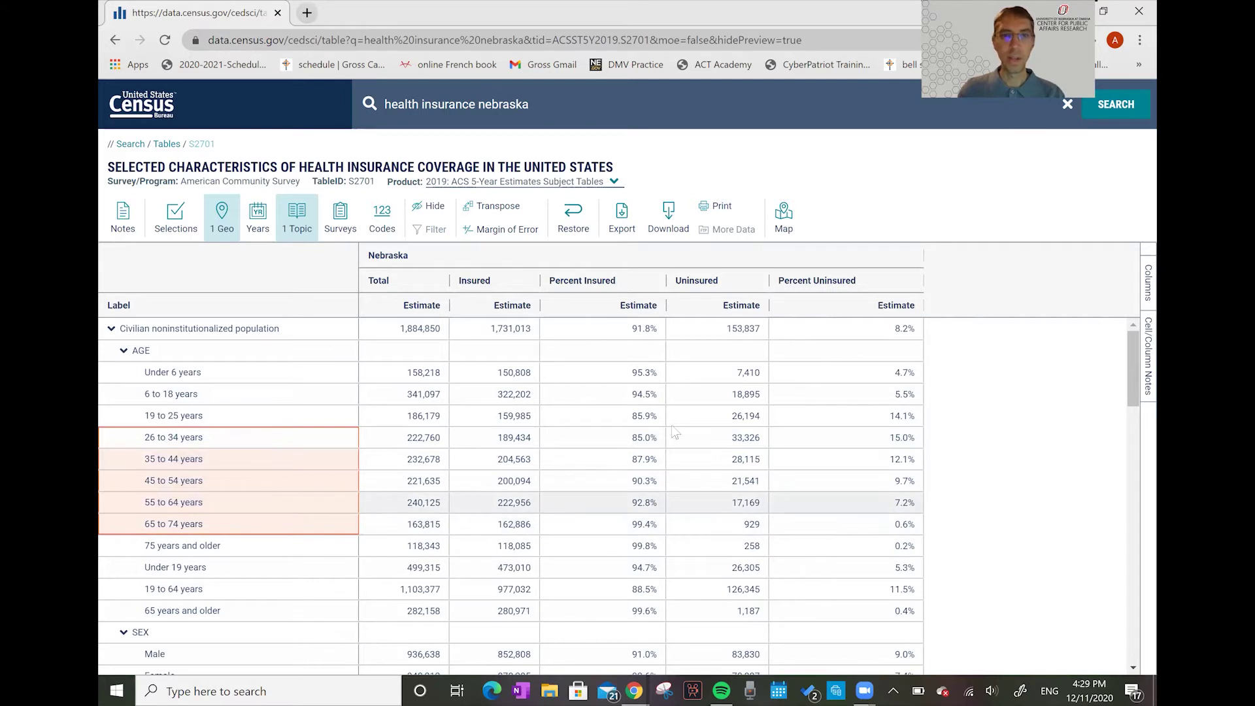
pyautogui.moveTo(697, 434); pyautogui.dragTo(701, 523)
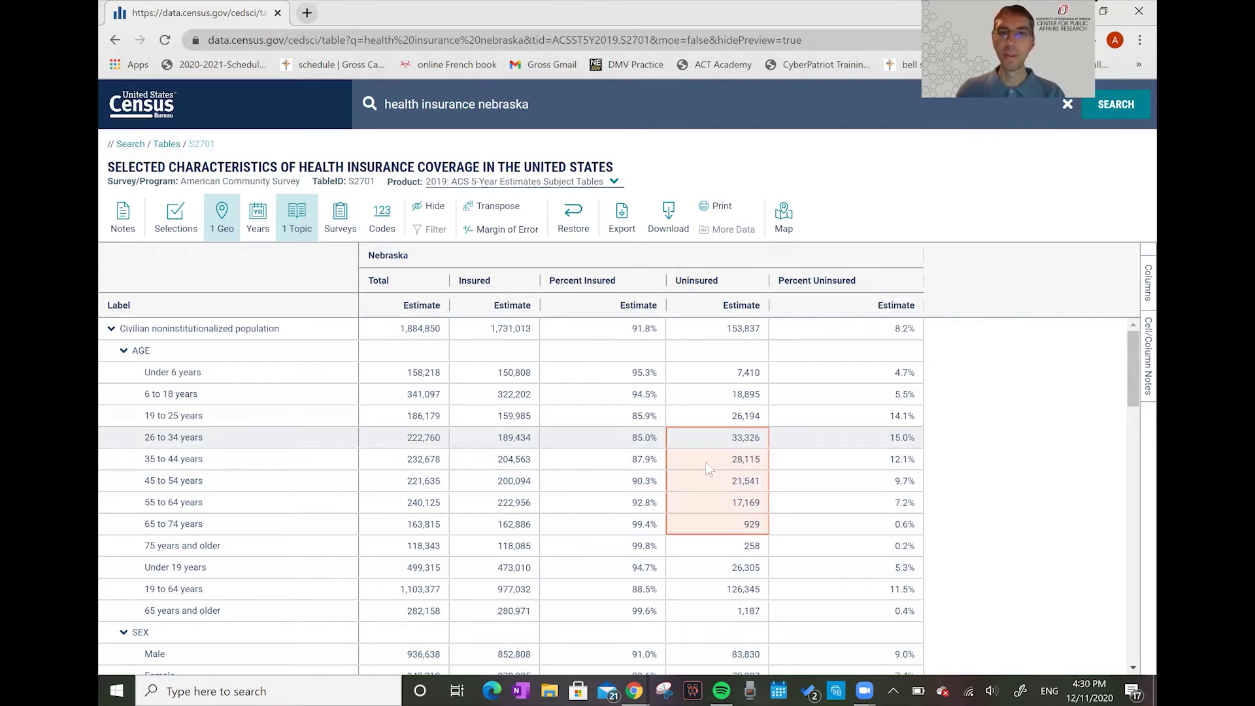
pyautogui.moveTo(789, 442); pyautogui.dragTo(786, 525)
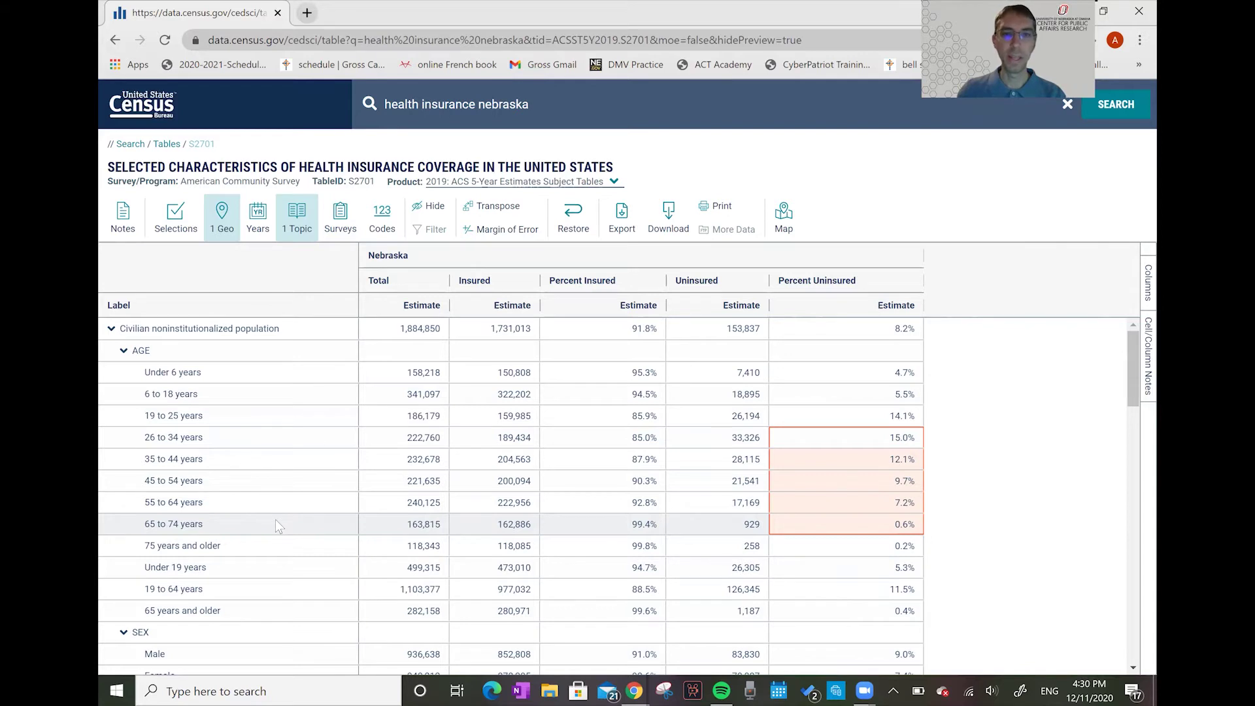
pyautogui.click(806, 523)
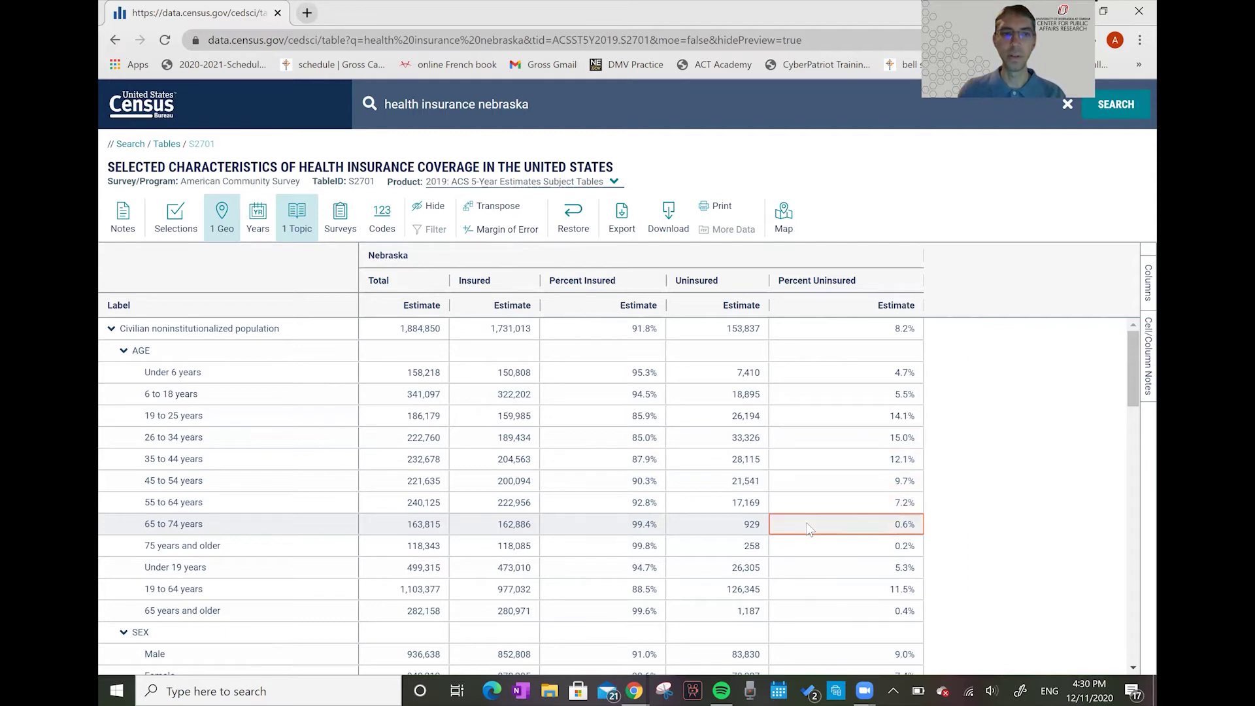
pyautogui.moveTo(265, 610); pyautogui.dragTo(806, 614)
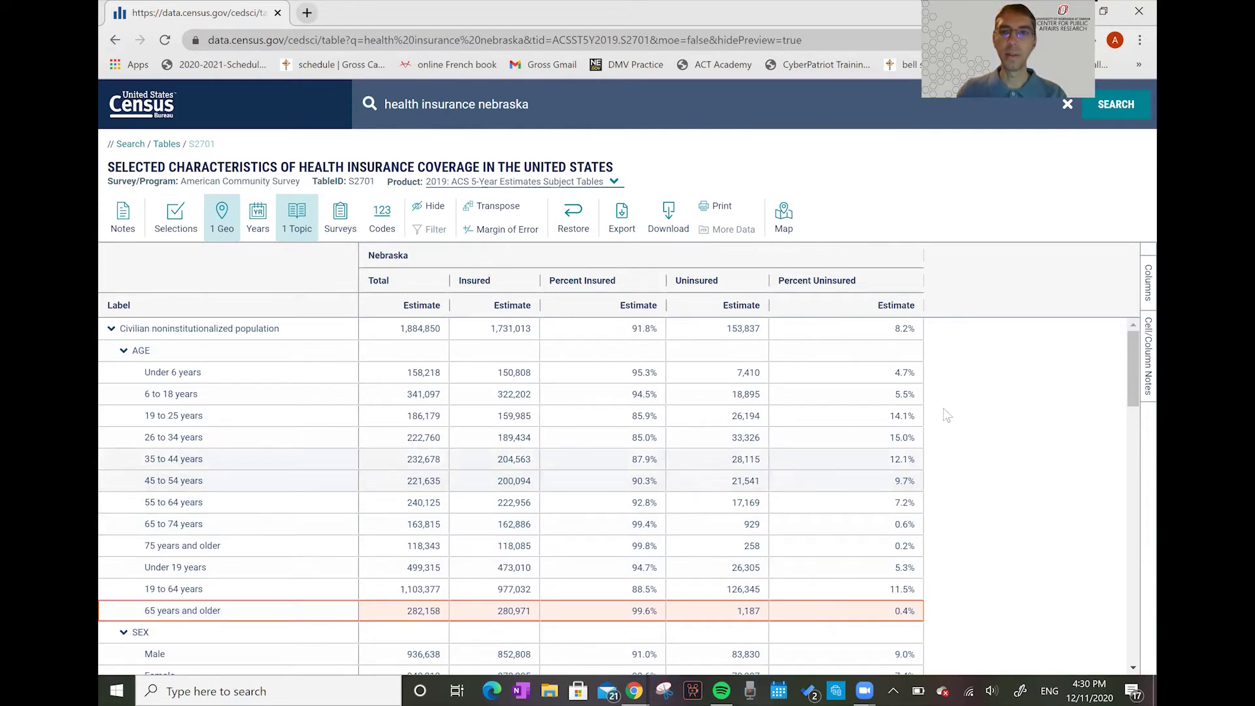
# - Highlight the Male and Female rows under Sex, and the Native born and Foreign born rows under Nativity, to compare coverage
pyautogui.moveTo(1131, 374); pyautogui.dragTo(1126, 431)
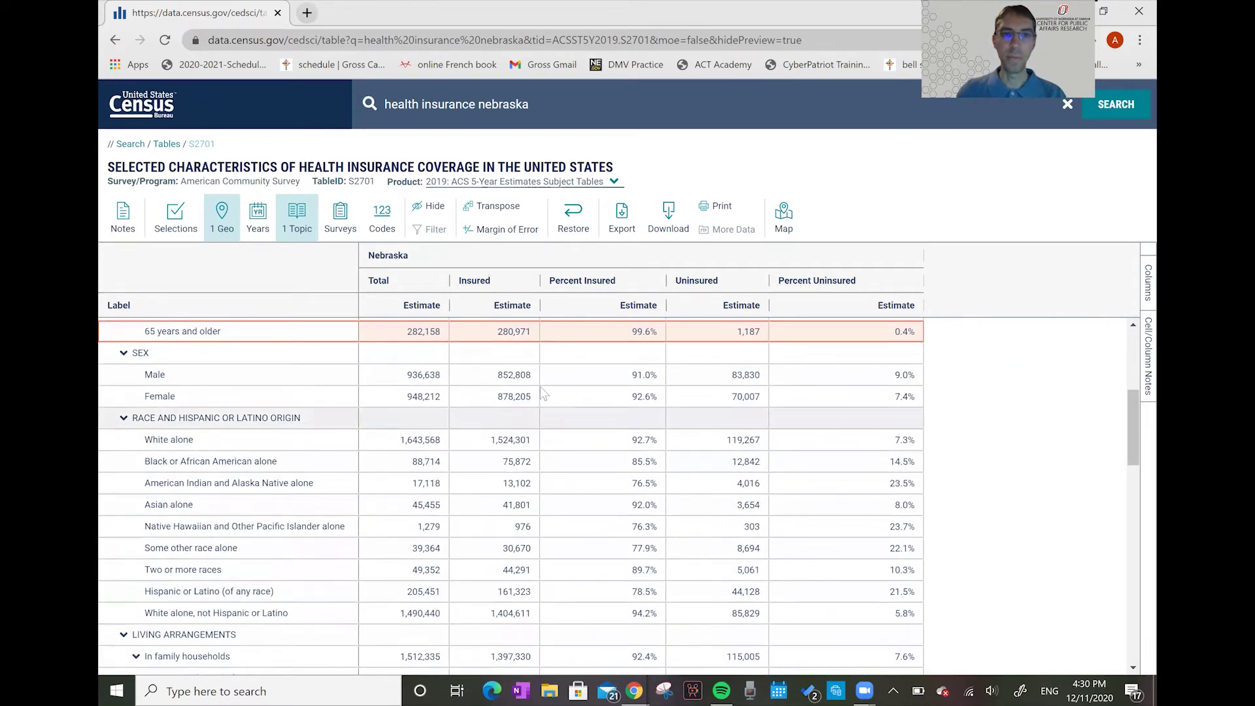
pyautogui.moveTo(326, 374); pyautogui.dragTo(797, 389)
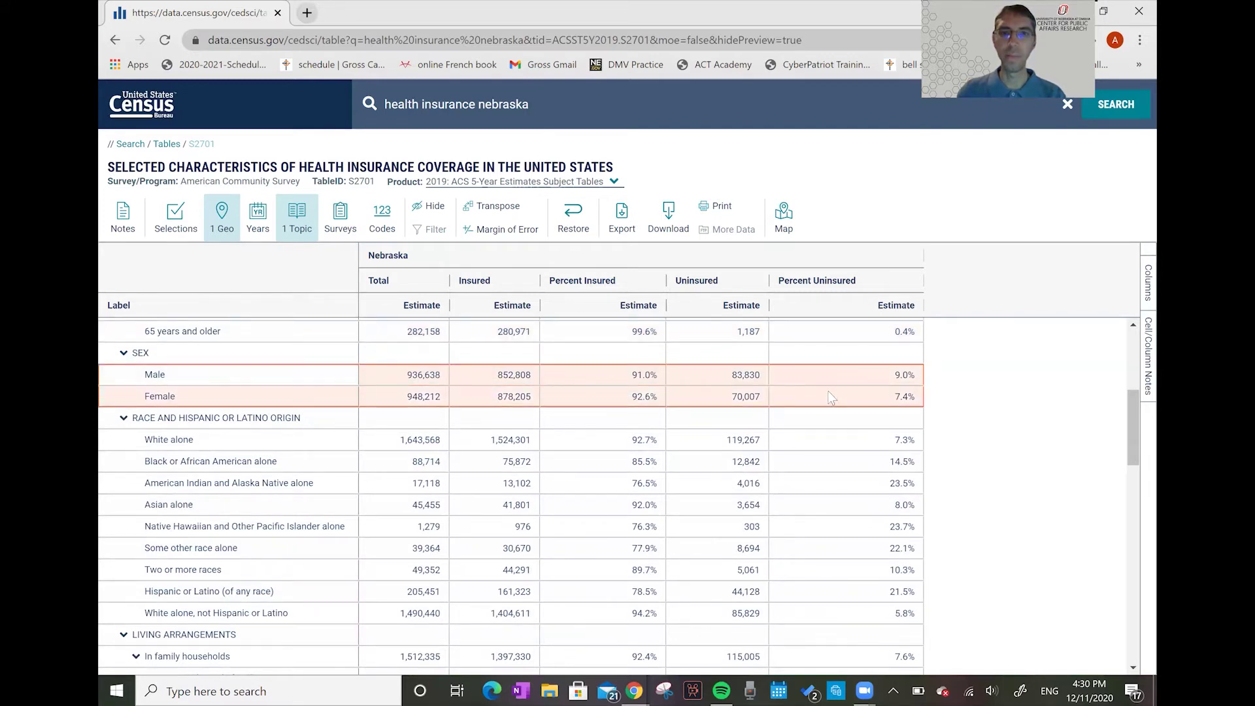
pyautogui.moveTo(1131, 420); pyautogui.dragTo(1125, 514)
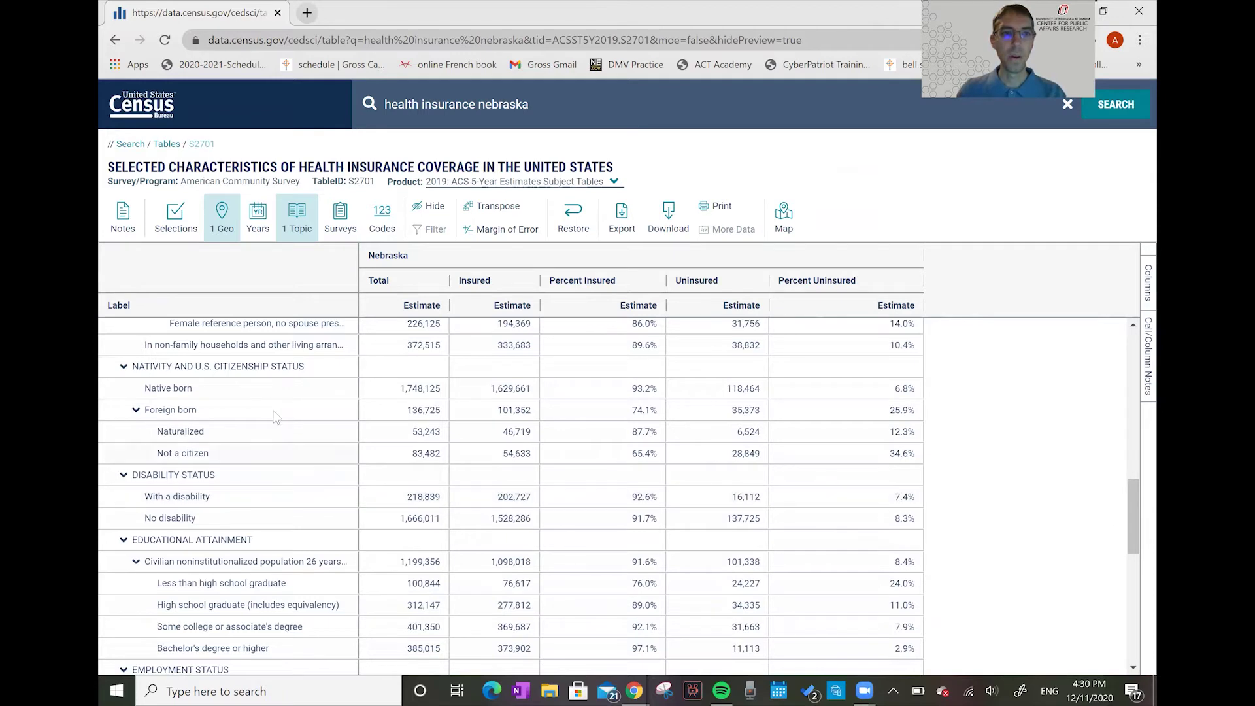
pyautogui.moveTo(327, 396); pyautogui.dragTo(802, 405)
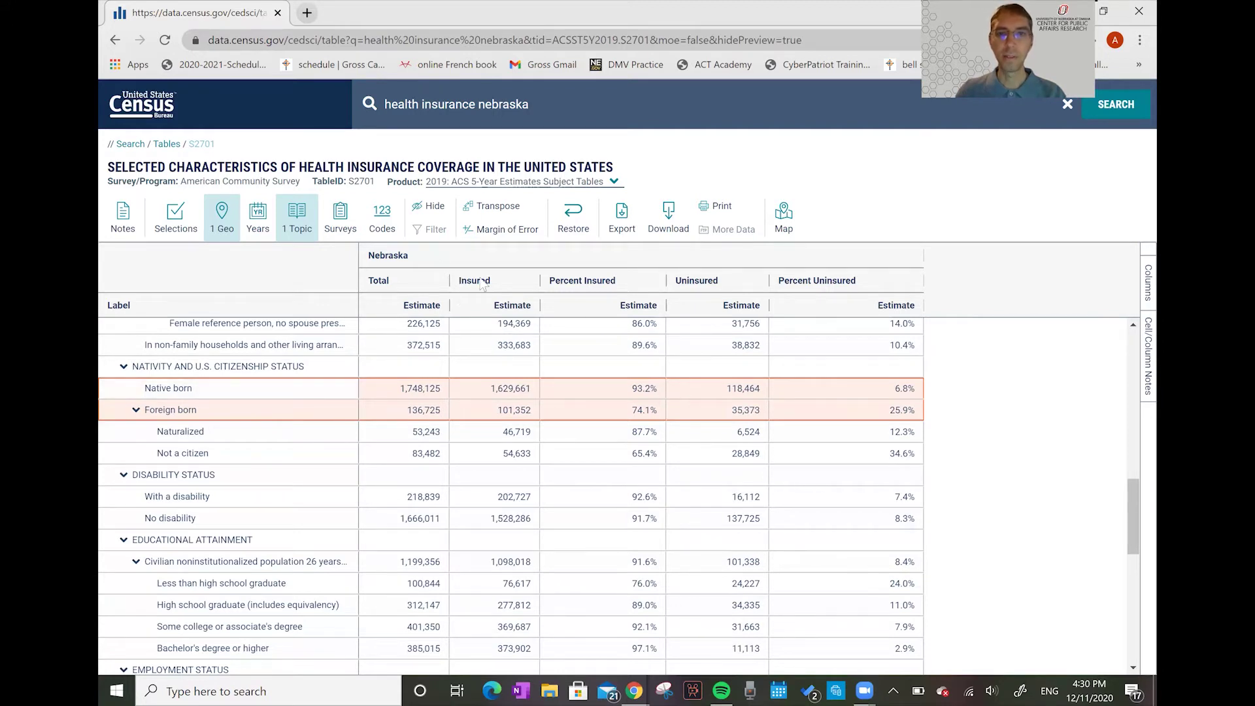
pyautogui.click(825, 391)
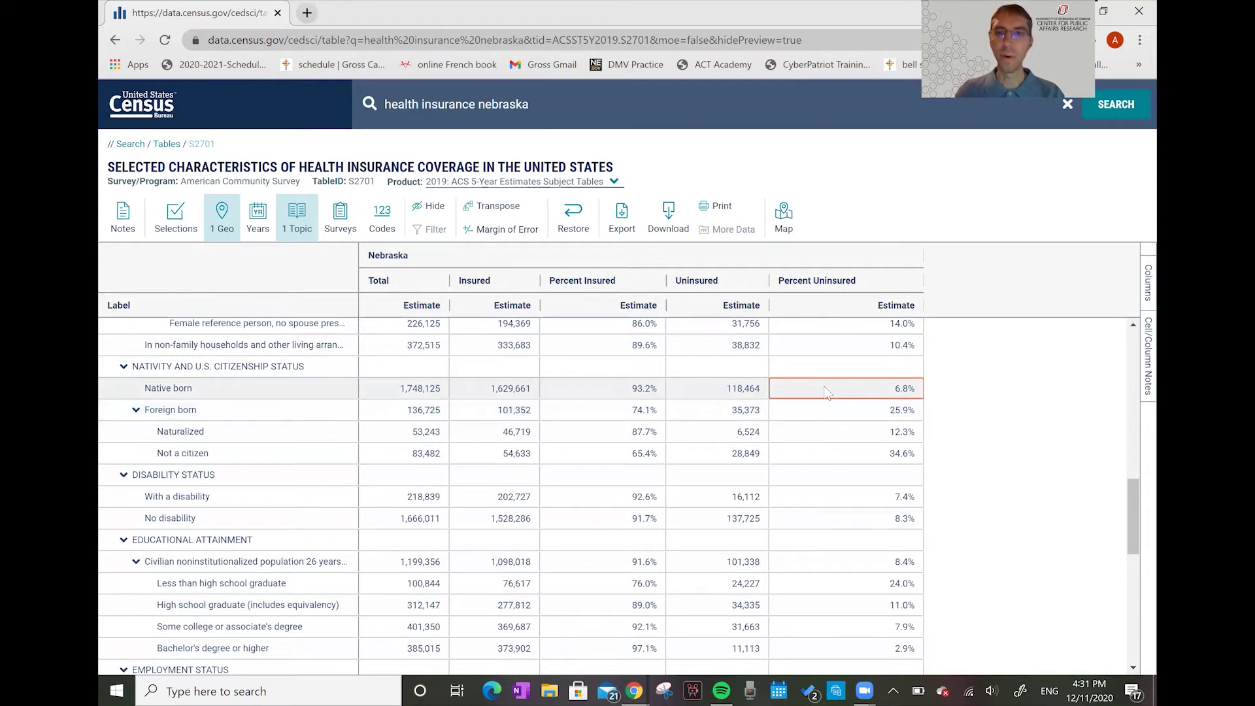
pyautogui.moveTo(824, 391); pyautogui.dragTo(233, 404)
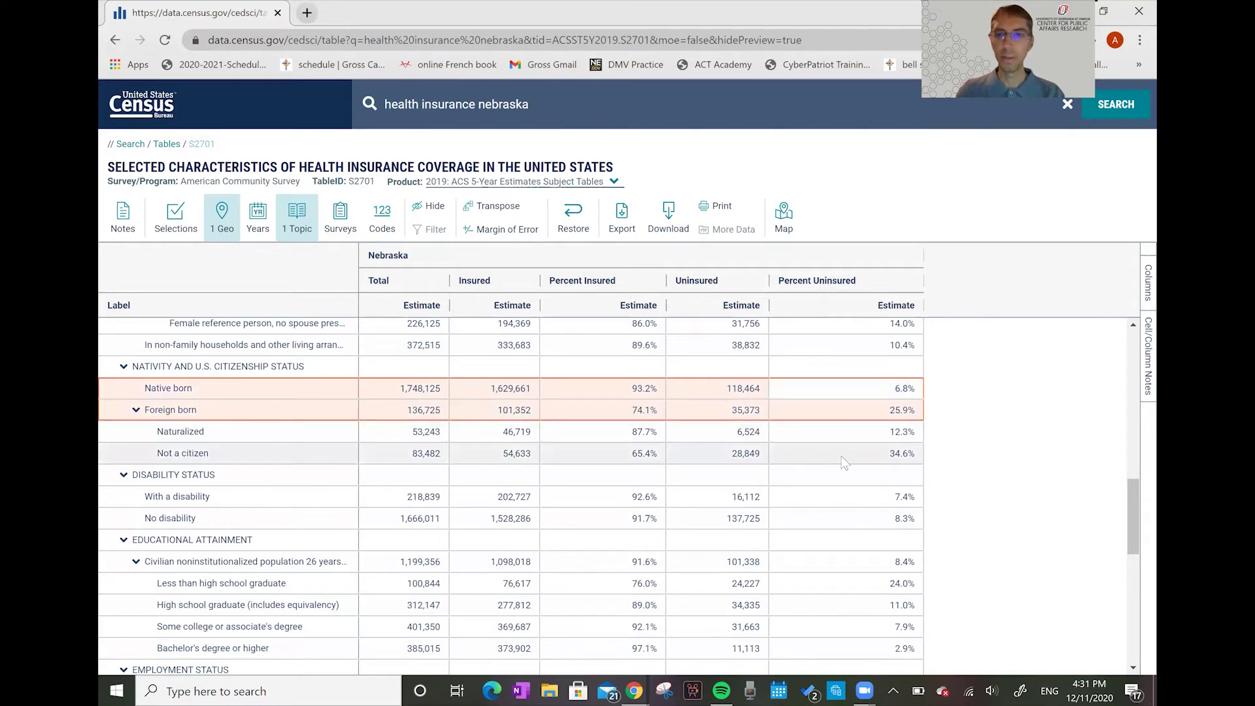
# - Highlight the four education levels under Educational Attainment, from Less than high school graduate to Bachelor's degree or higher
pyautogui.moveTo(1131, 528); pyautogui.dragTo(1133, 537)
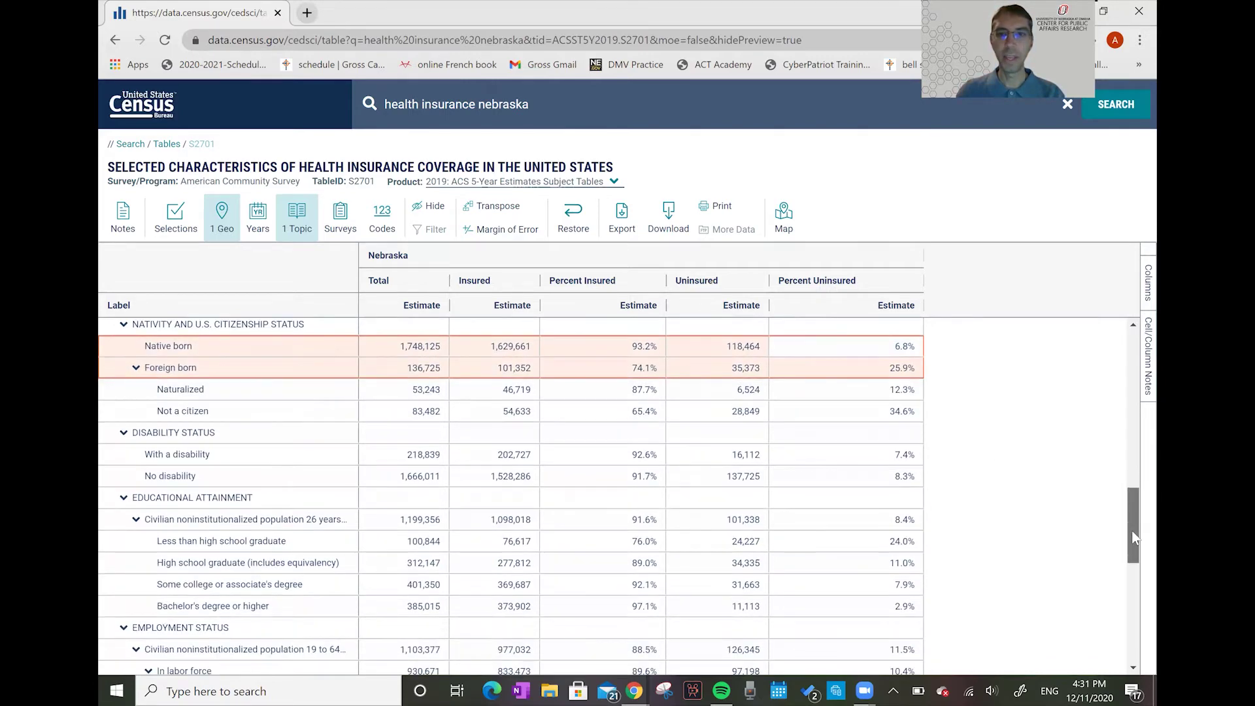
pyautogui.scroll(-2, 1131, 532)
pyautogui.moveTo(809, 400); pyautogui.dragTo(300, 457)
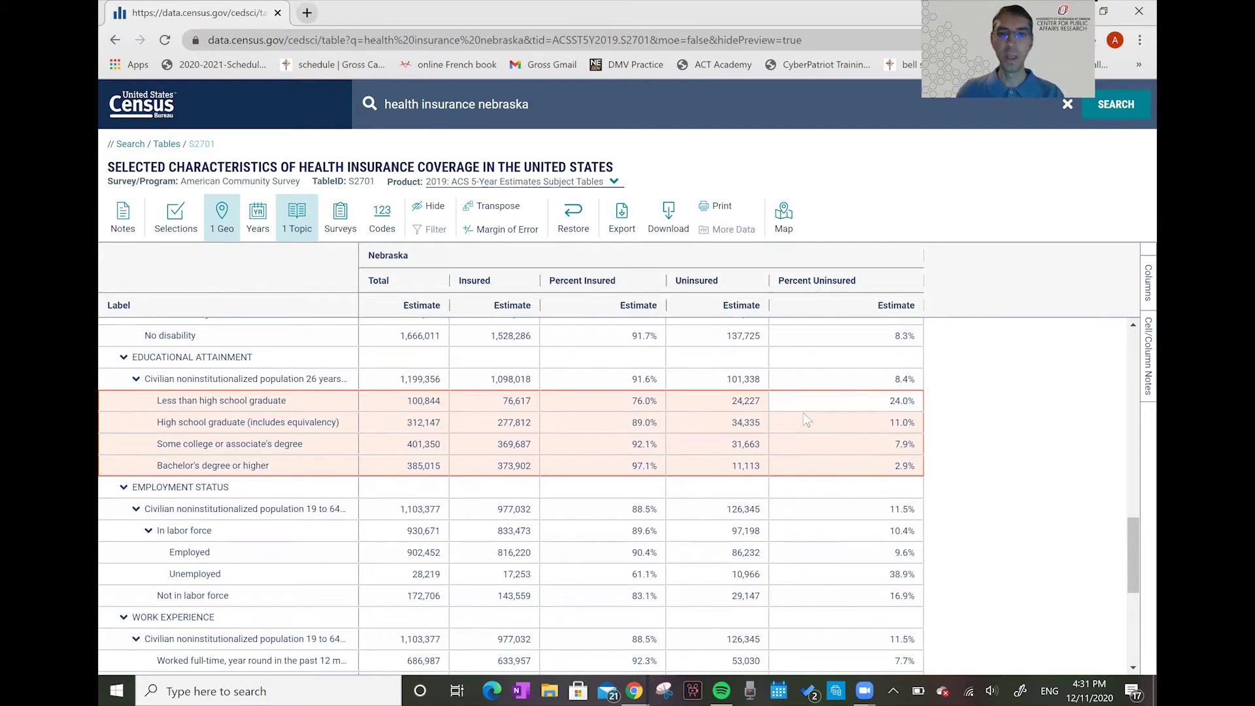
# - Highlight the three Work Experience rows, from Worked full-time, year round to Did not work, to compare coverage by work status
pyautogui.moveTo(1131, 534); pyautogui.dragTo(1131, 564)
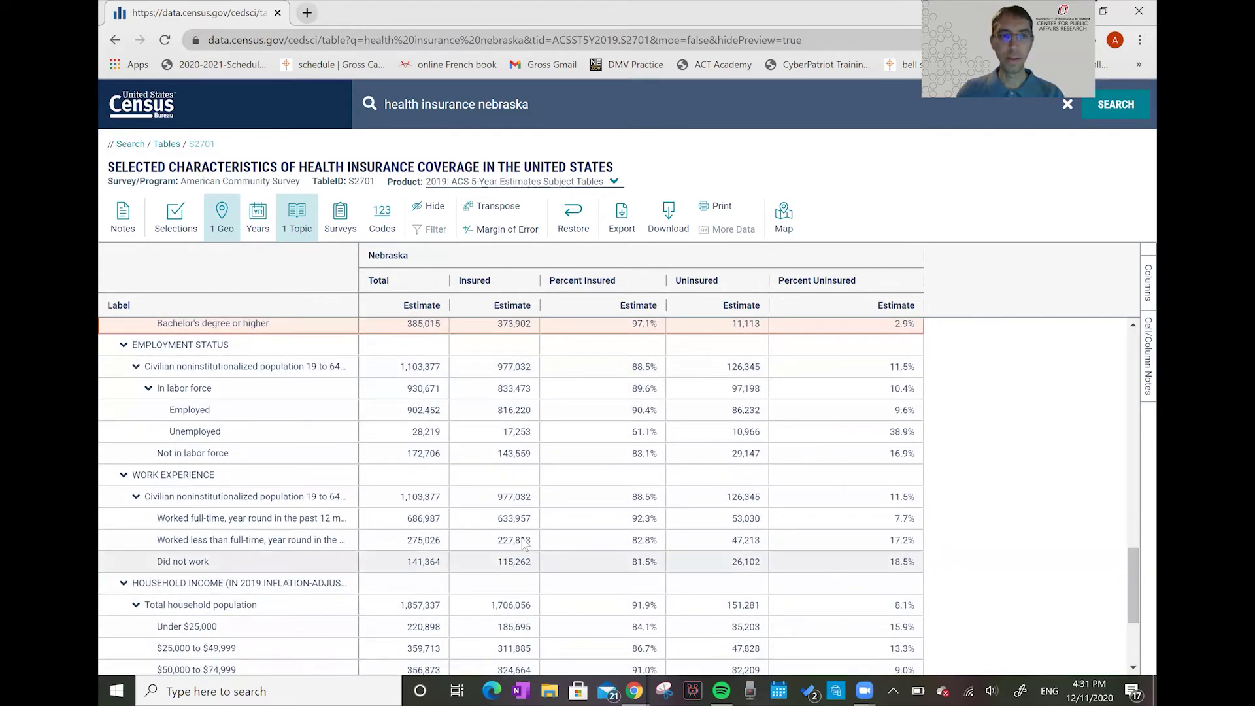
pyautogui.moveTo(330, 521); pyautogui.dragTo(811, 563)
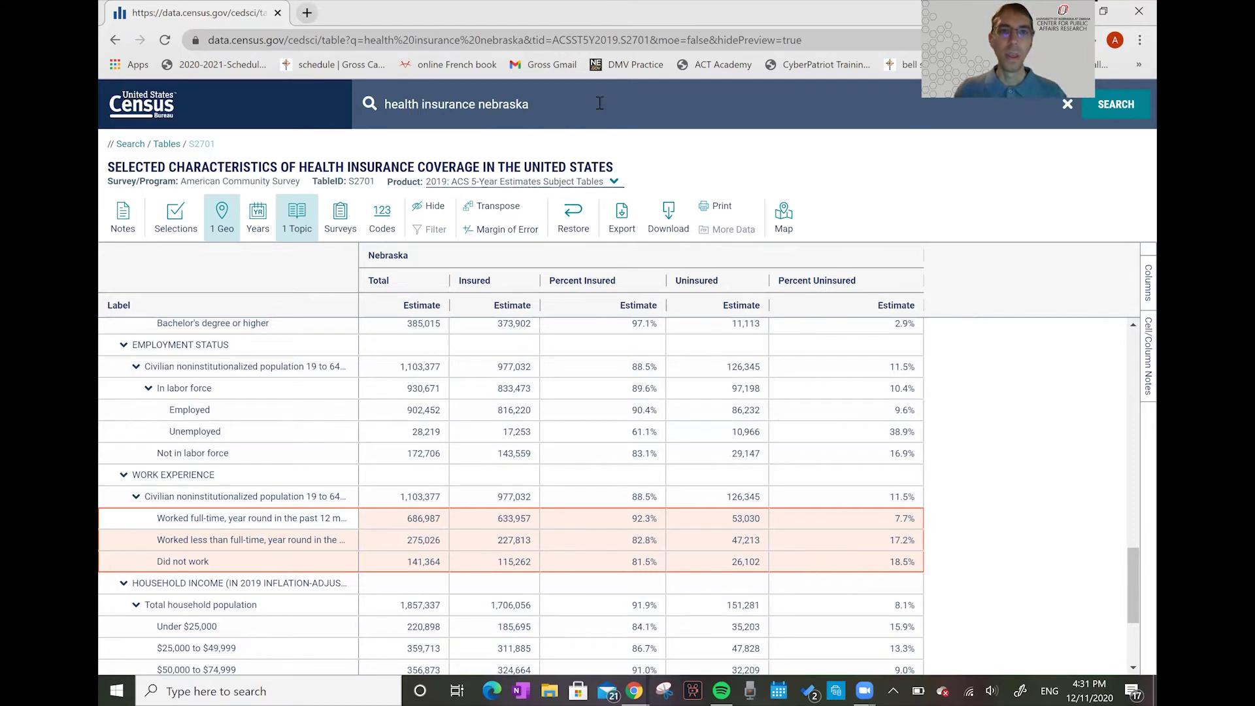
# - Search the census data for "education" in place of the health insurance query
pyautogui.click(564, 100)
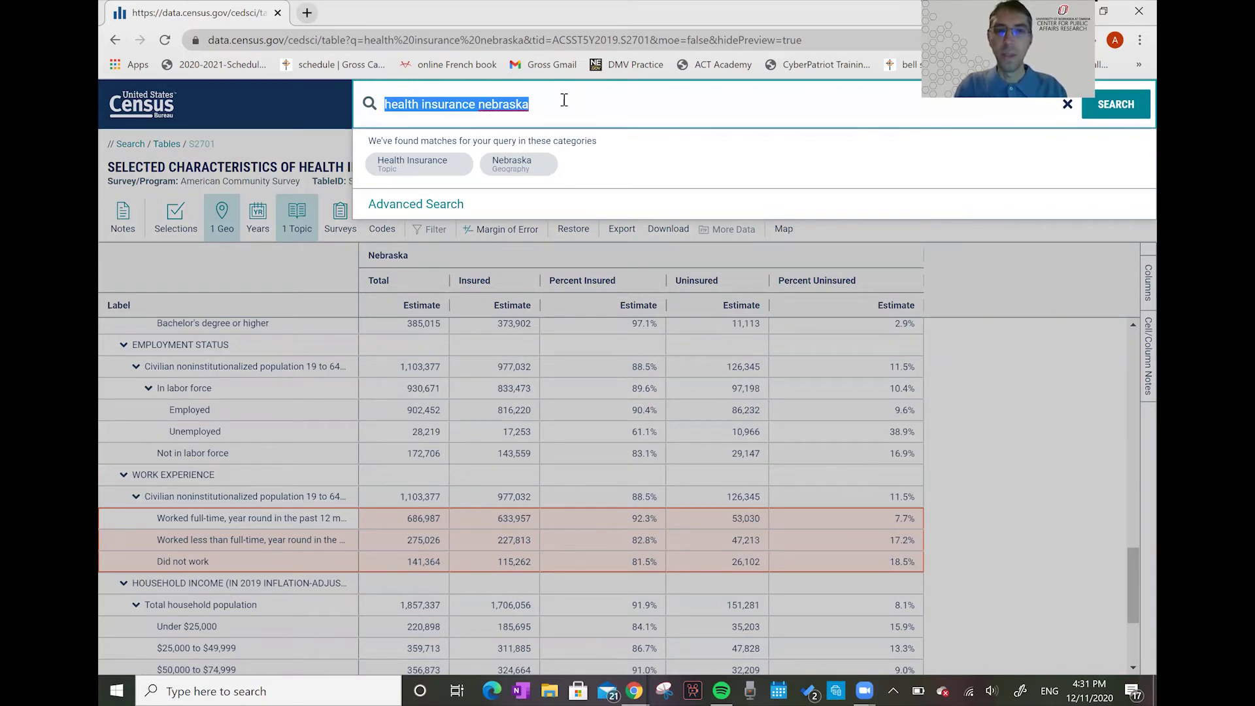
pyautogui.write('education')
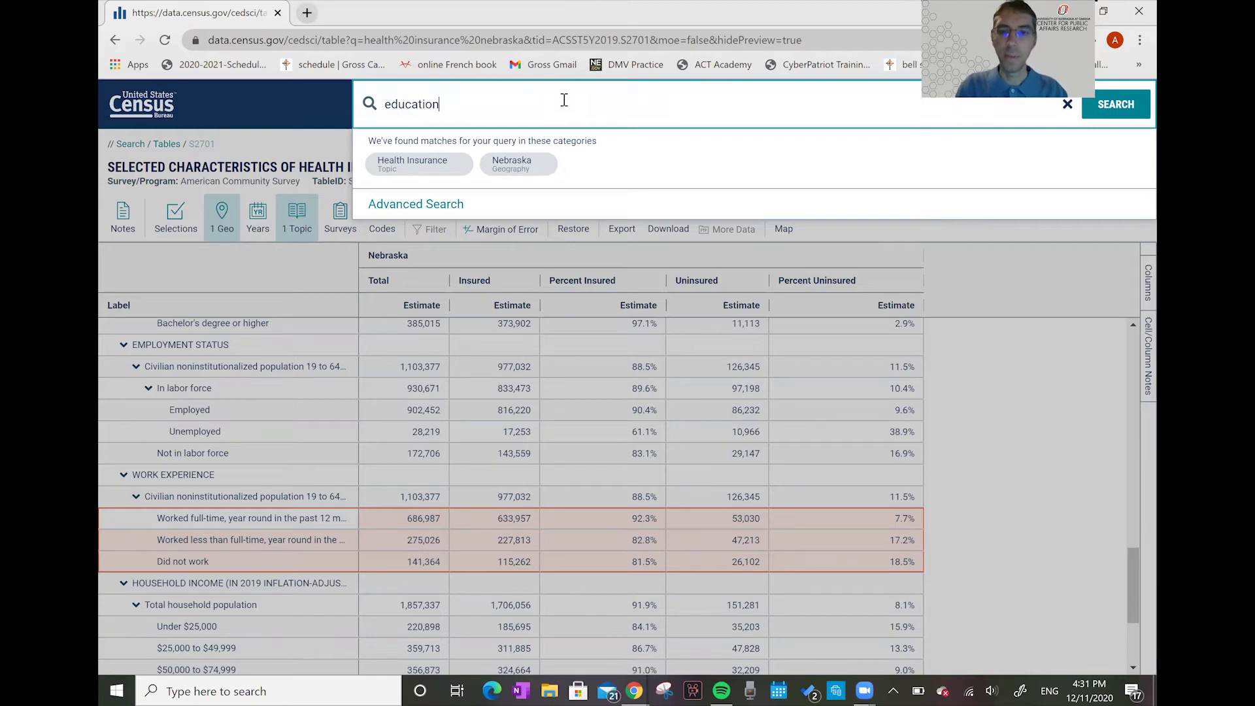
pyautogui.press('Return')
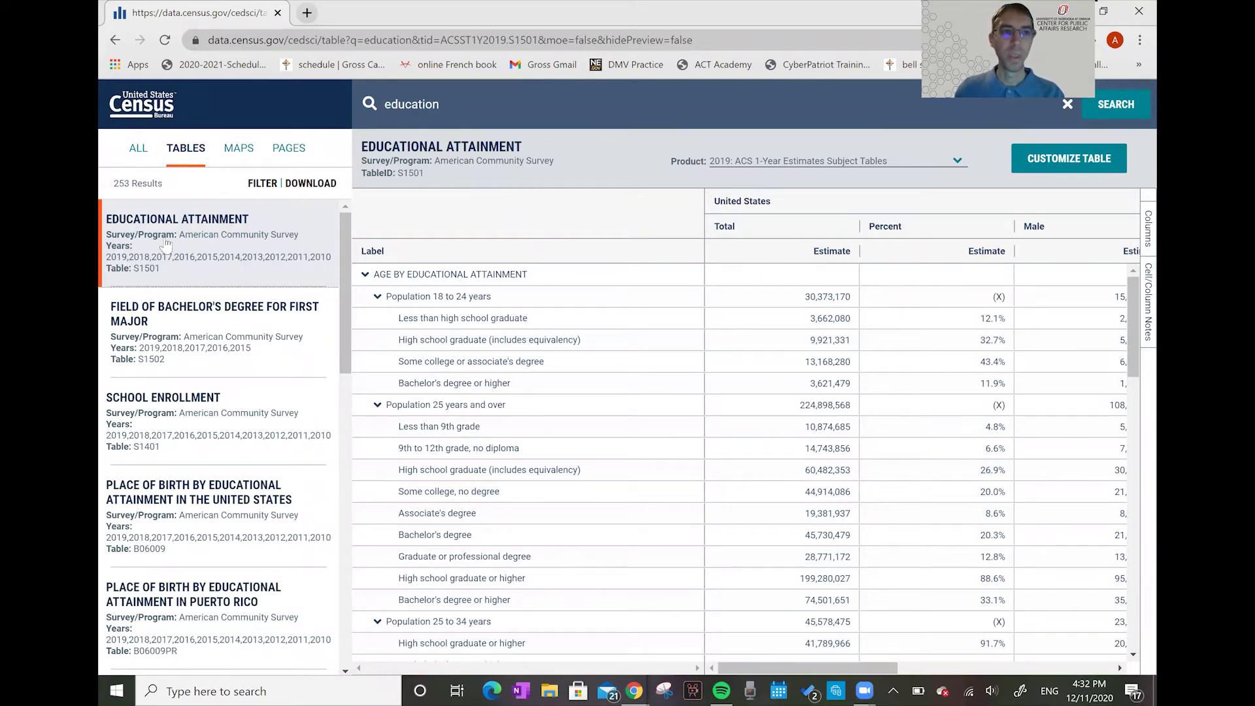
# - Open the Educational Attainment table S1501 for customizing and switch its product to the 2019 ACS 5-Year Estimates Subject Tables
pyautogui.click(1046, 160)
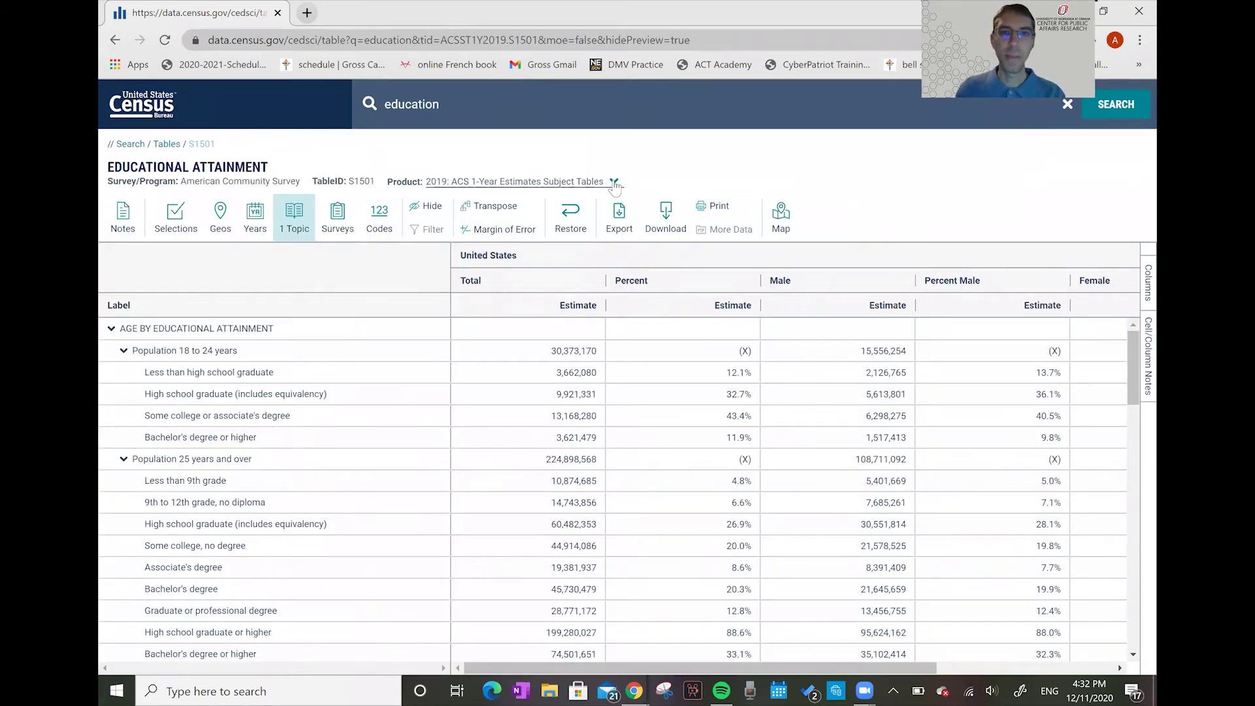
pyautogui.click(556, 186)
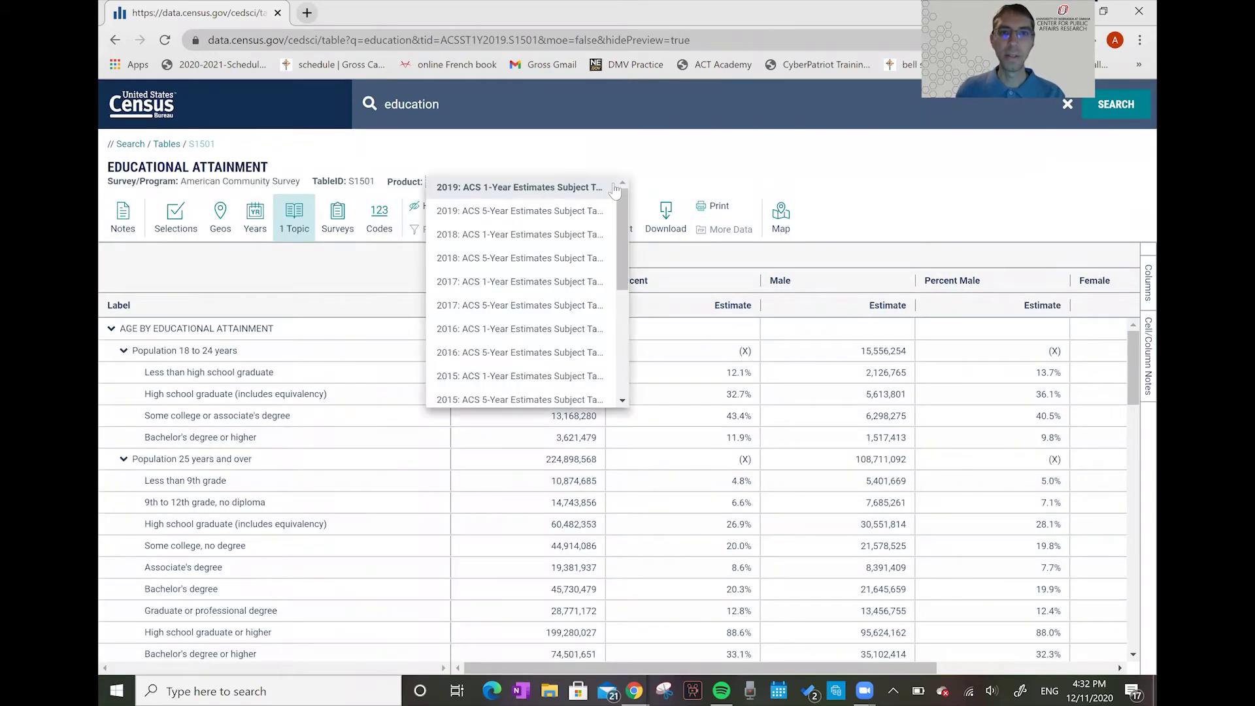
pyautogui.click(501, 219)
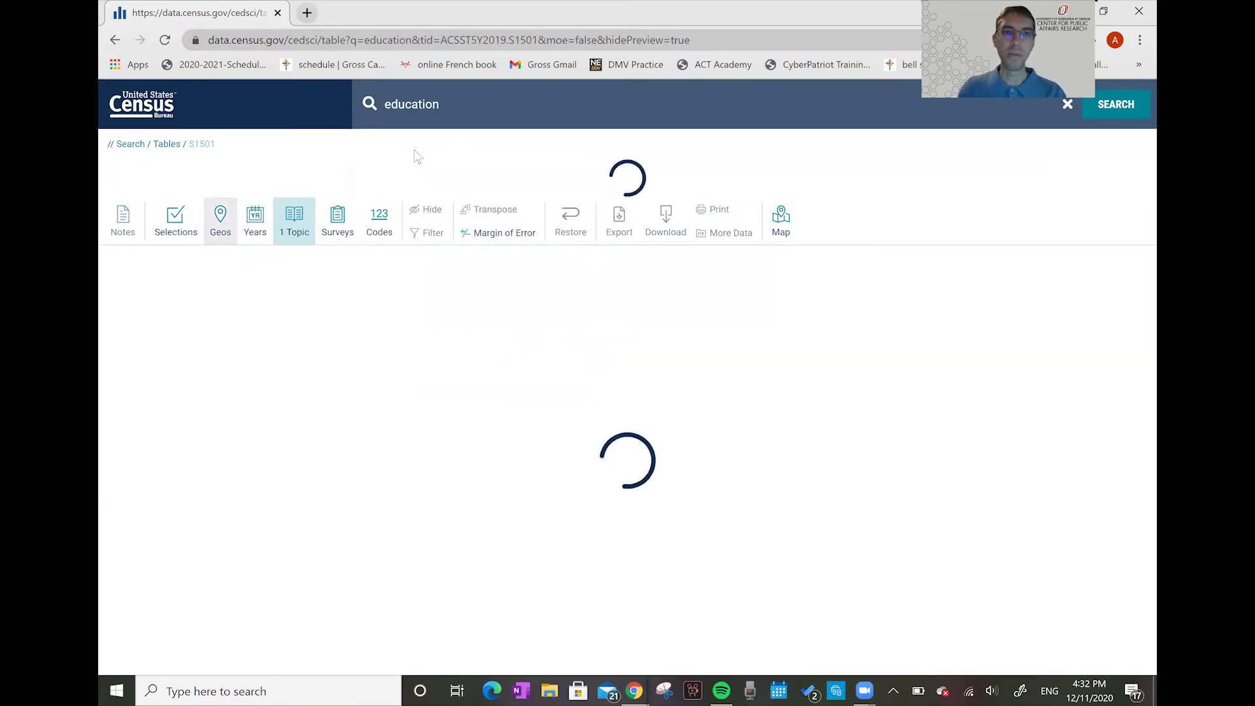
# - List the counties within Nebraska as geography choices for the Educational Attainment table
pyautogui.click(223, 221)
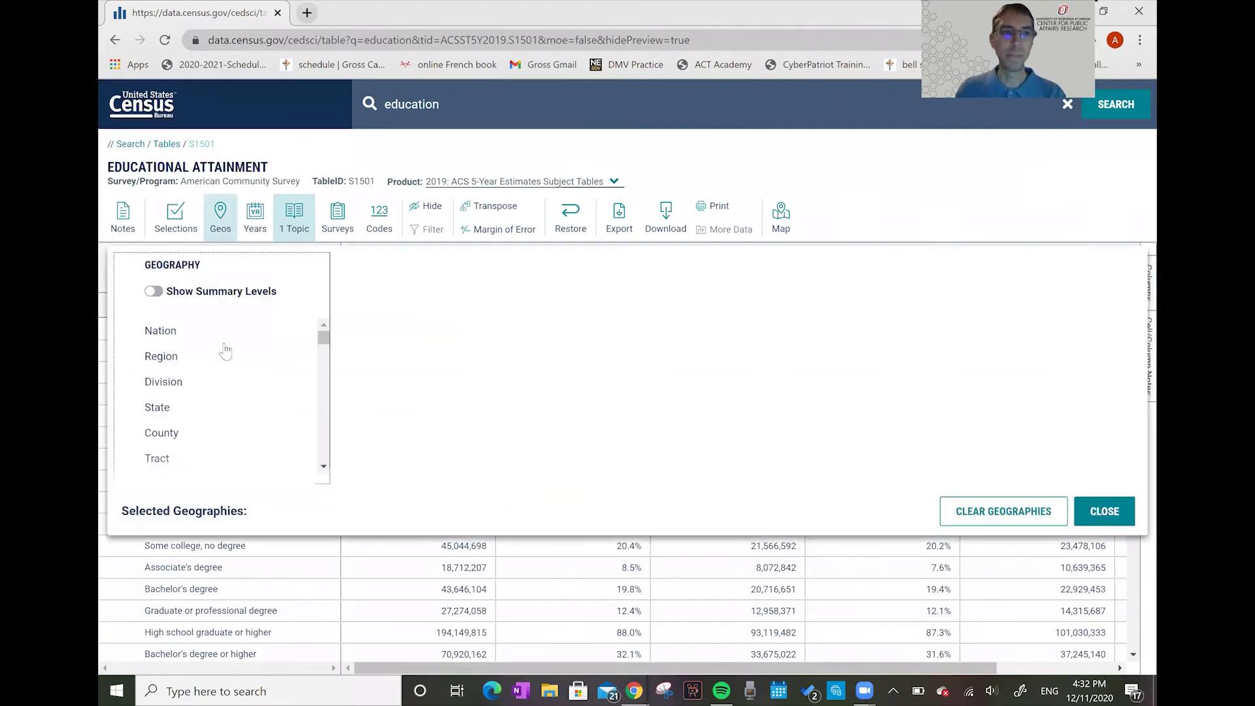
pyautogui.click(162, 435)
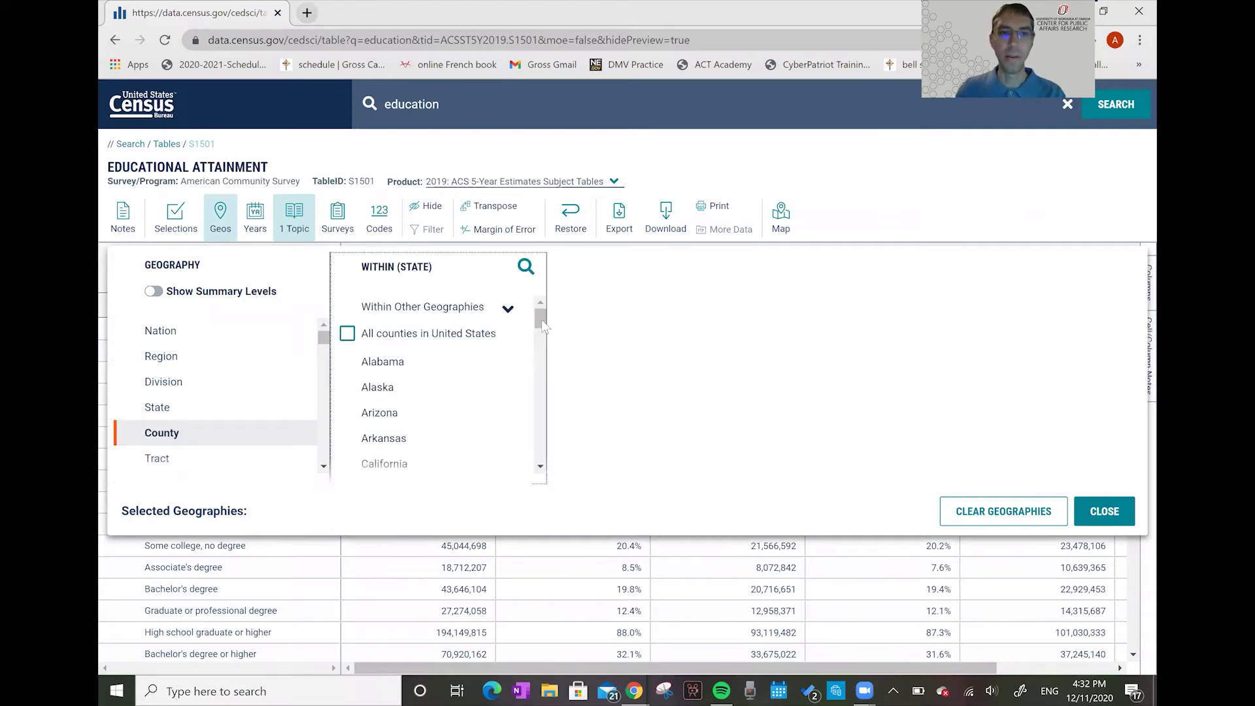
pyautogui.click(541, 346)
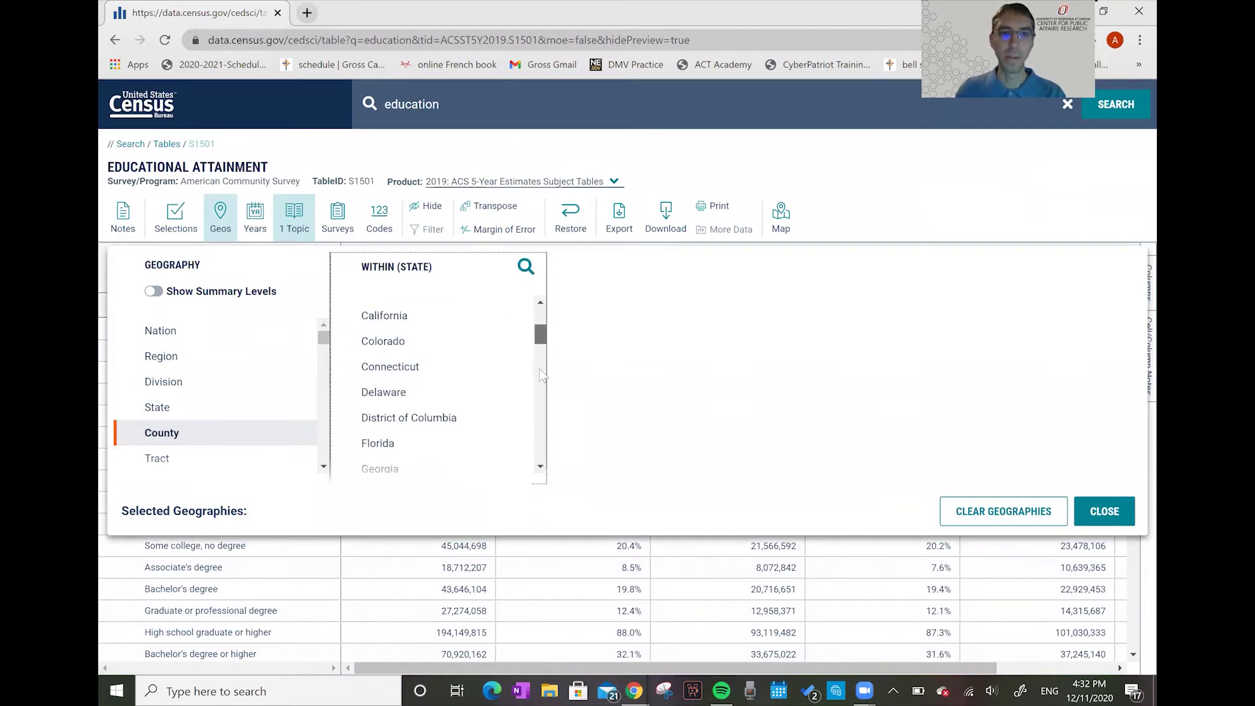
pyautogui.click(541, 374)
pyautogui.click(542, 389)
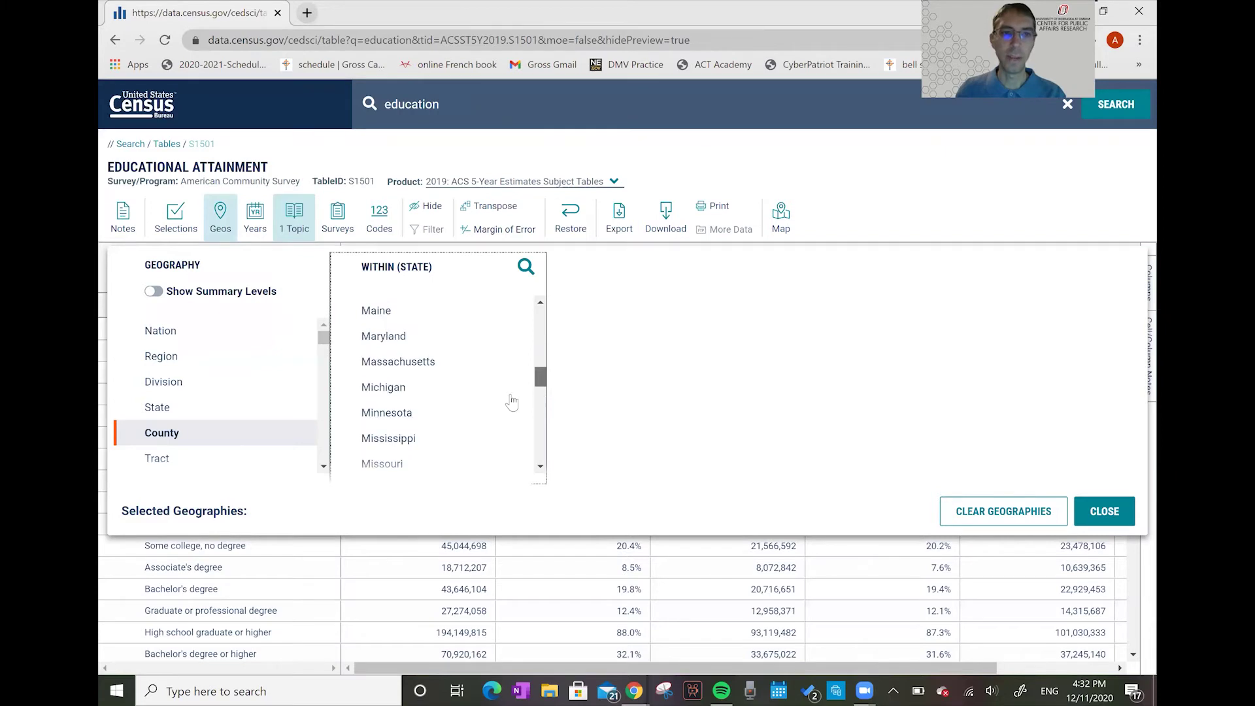
pyautogui.scroll(-2, 390, 399)
pyautogui.click(384, 392)
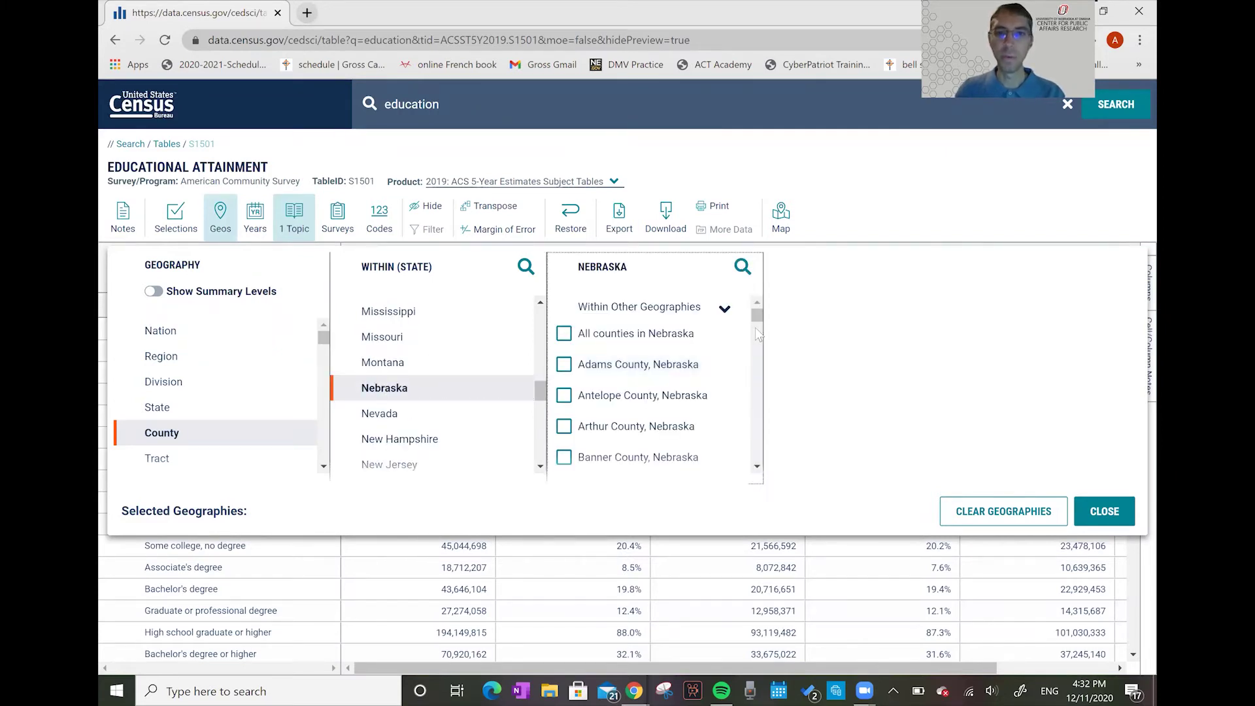
# - Search the Nebraska counties for "sarpy" and apply Sarpy County, Nebraska as the table's geography
pyautogui.scroll(-6, 654, 393)
pyautogui.click(742, 267)
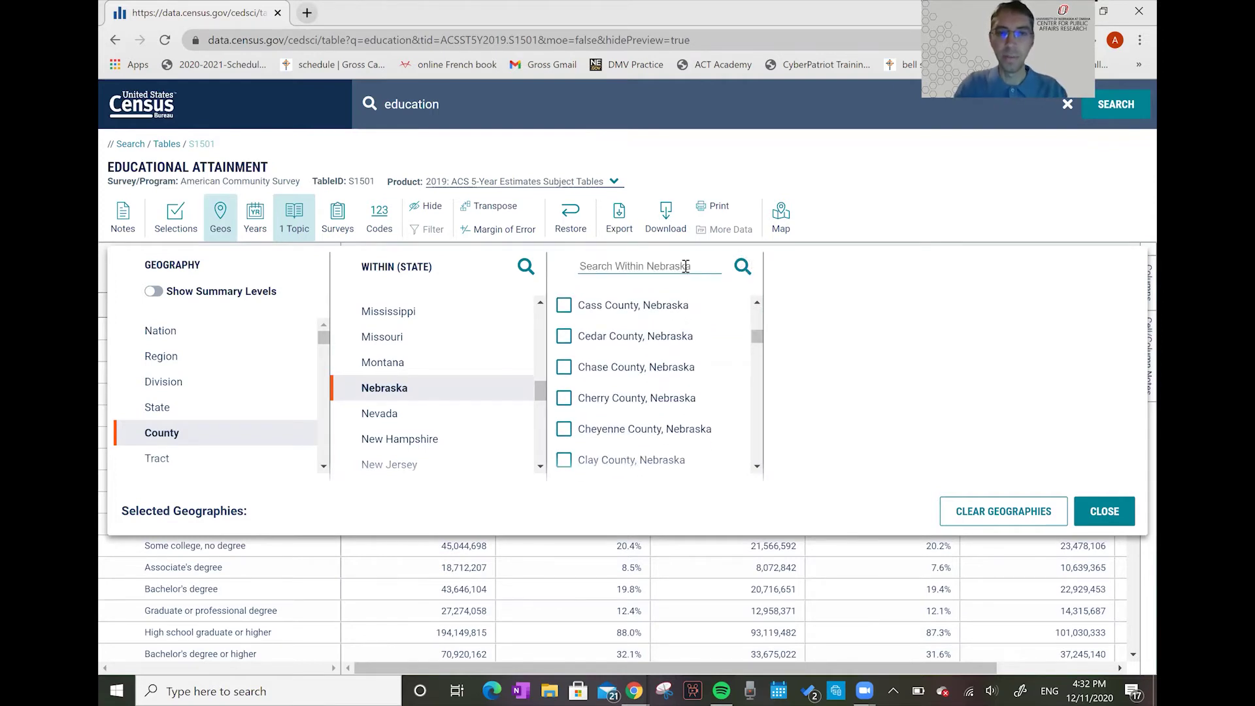
pyautogui.click(685, 266)
pyautogui.write('sarpy')
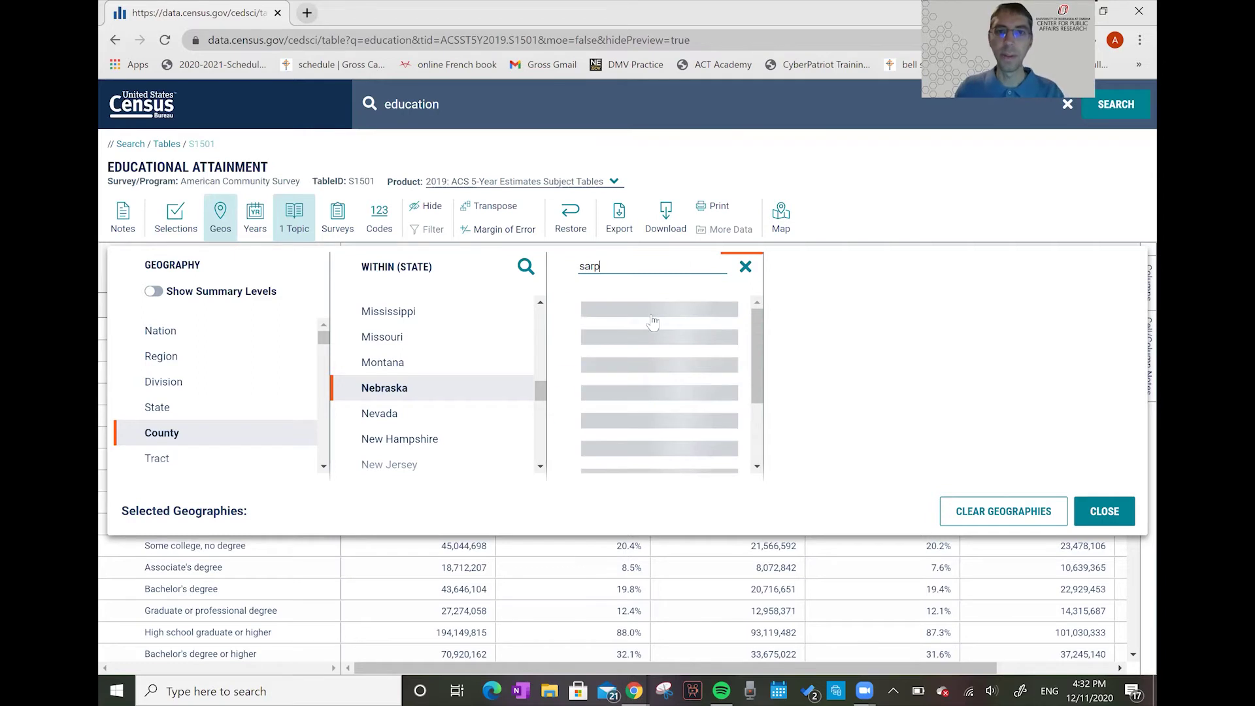
pyautogui.click(609, 315)
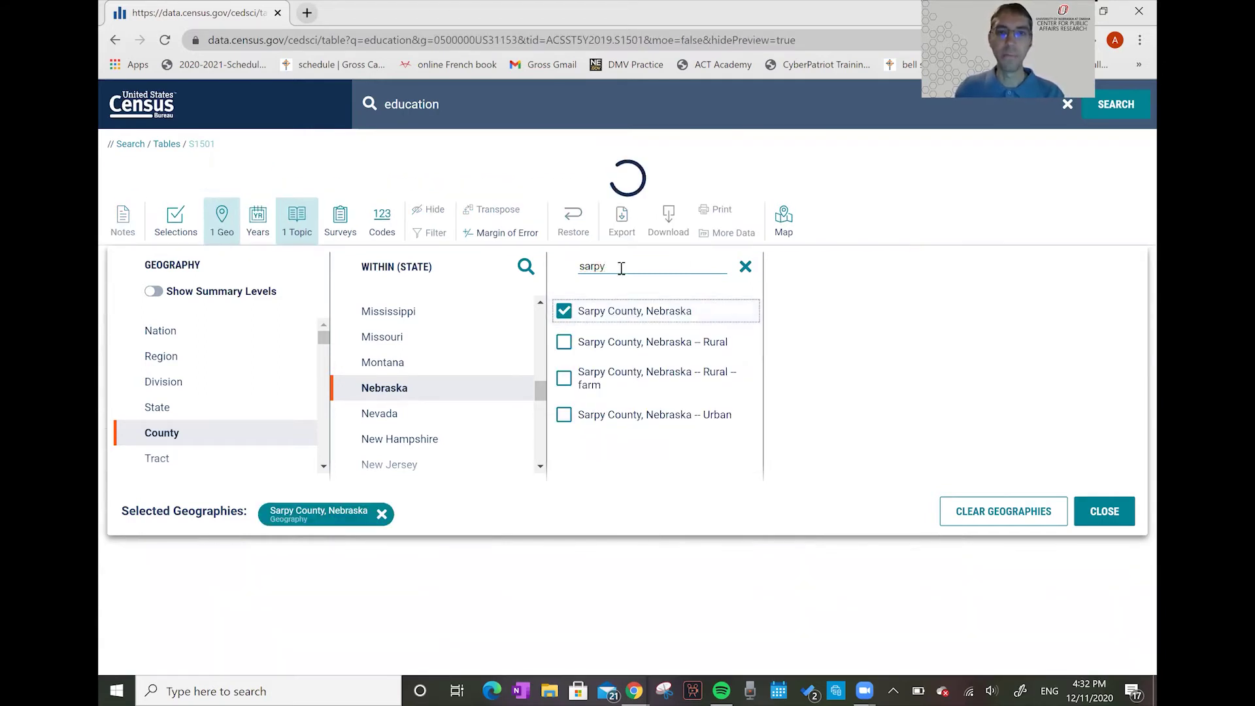
pyautogui.click(1102, 512)
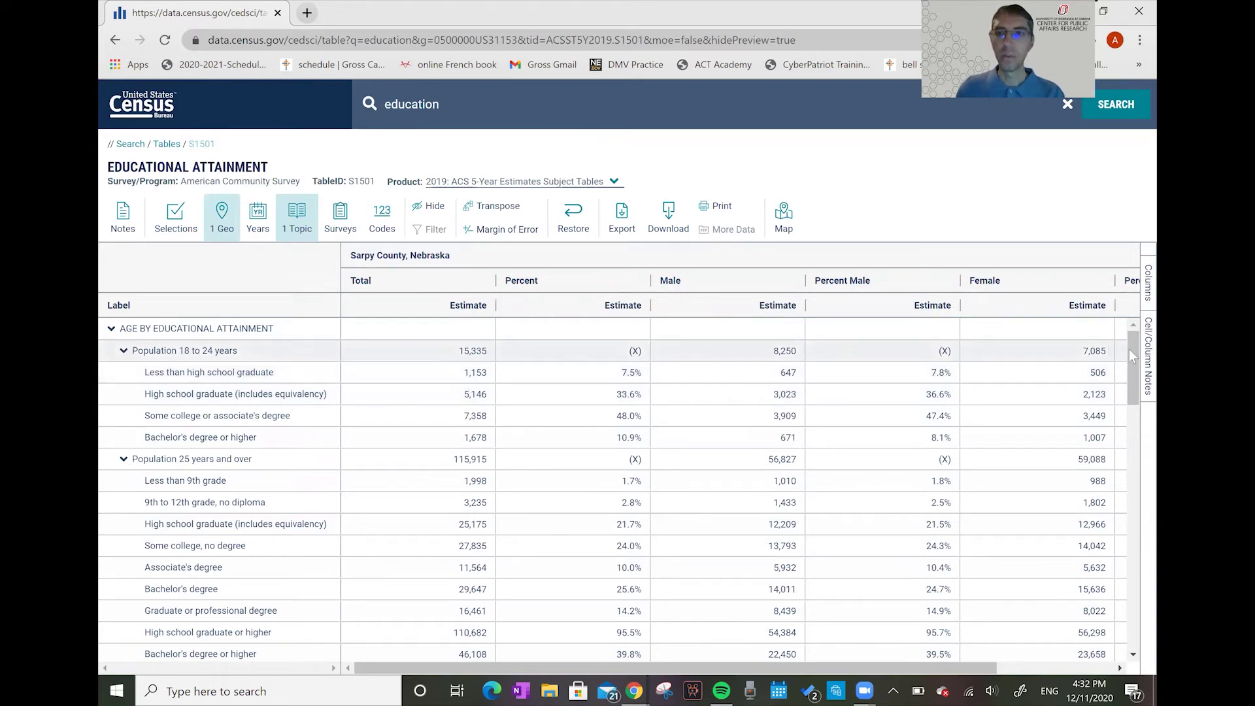
# - Under Population 25 years and over, highlight the seven individual education levels, then the two "or higher" rows with their totals and percentages
pyautogui.moveTo(1131, 351); pyautogui.dragTo(1131, 385)
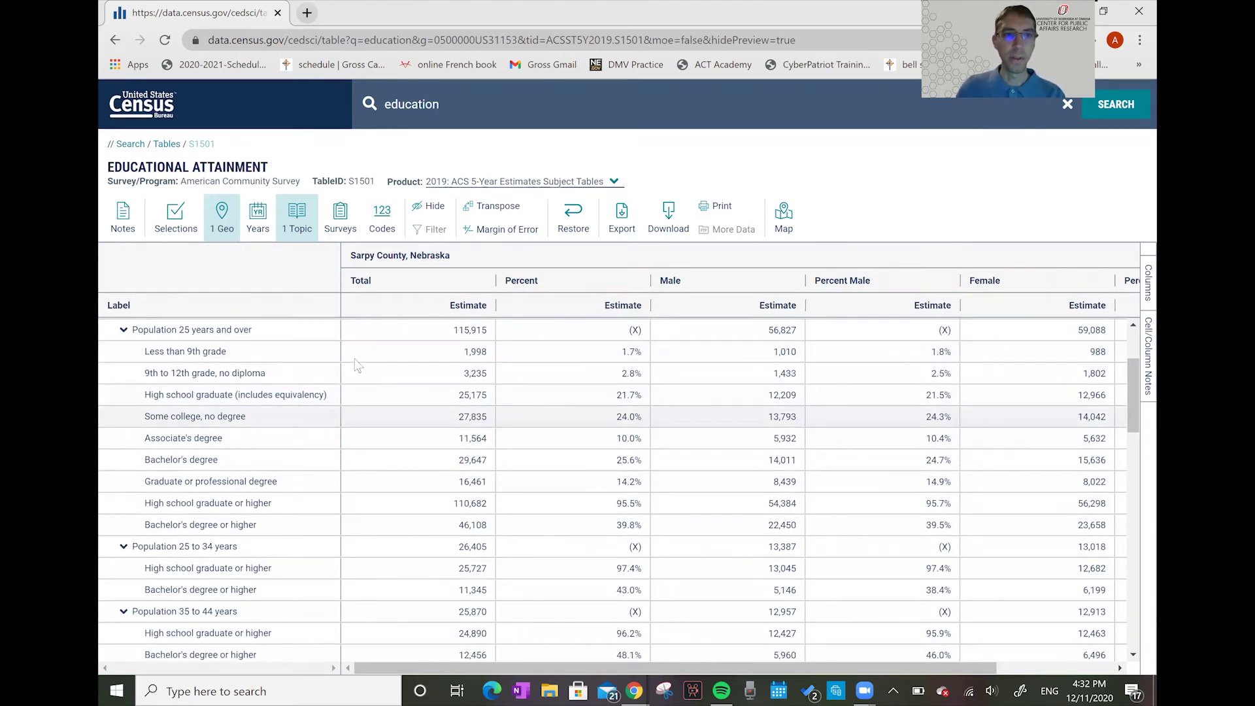
pyautogui.moveTo(405, 464); pyautogui.dragTo(406, 490)
pyautogui.moveTo(280, 422); pyautogui.dragTo(281, 483)
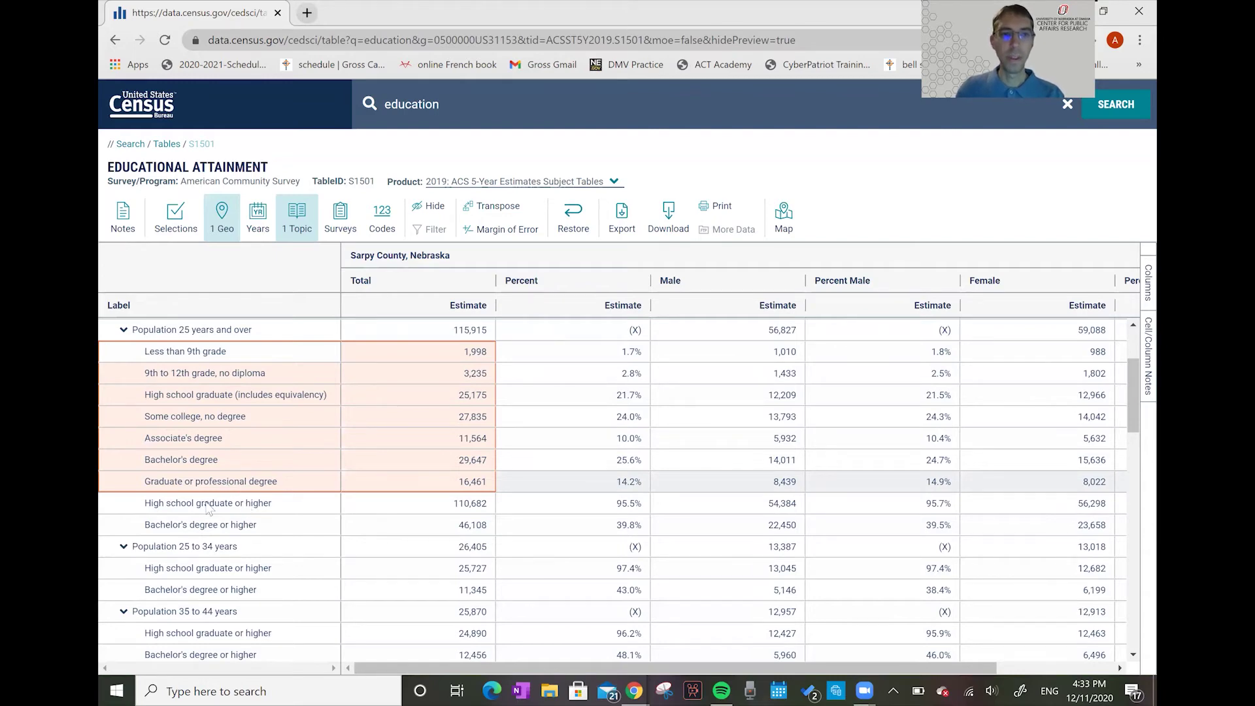
pyautogui.moveTo(409, 503); pyautogui.dragTo(409, 521)
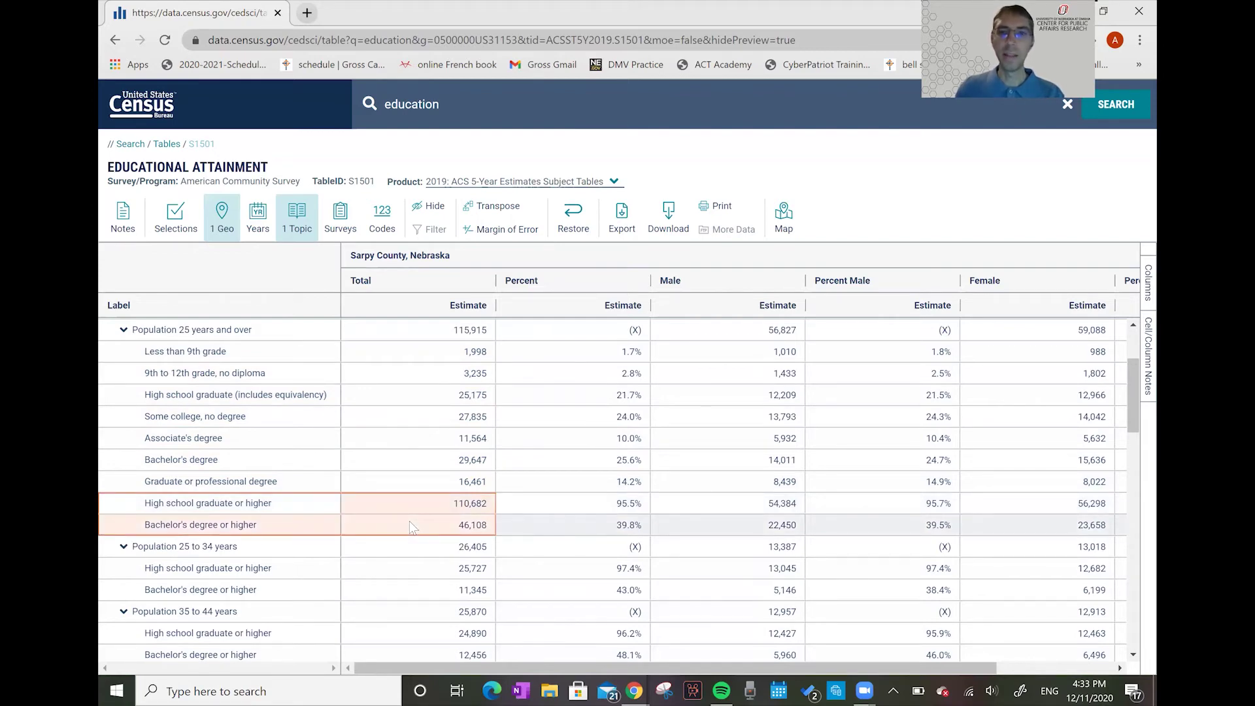
pyautogui.keyDown('shift'); pyautogui.click(522, 529); pyautogui.keyUp('shift')
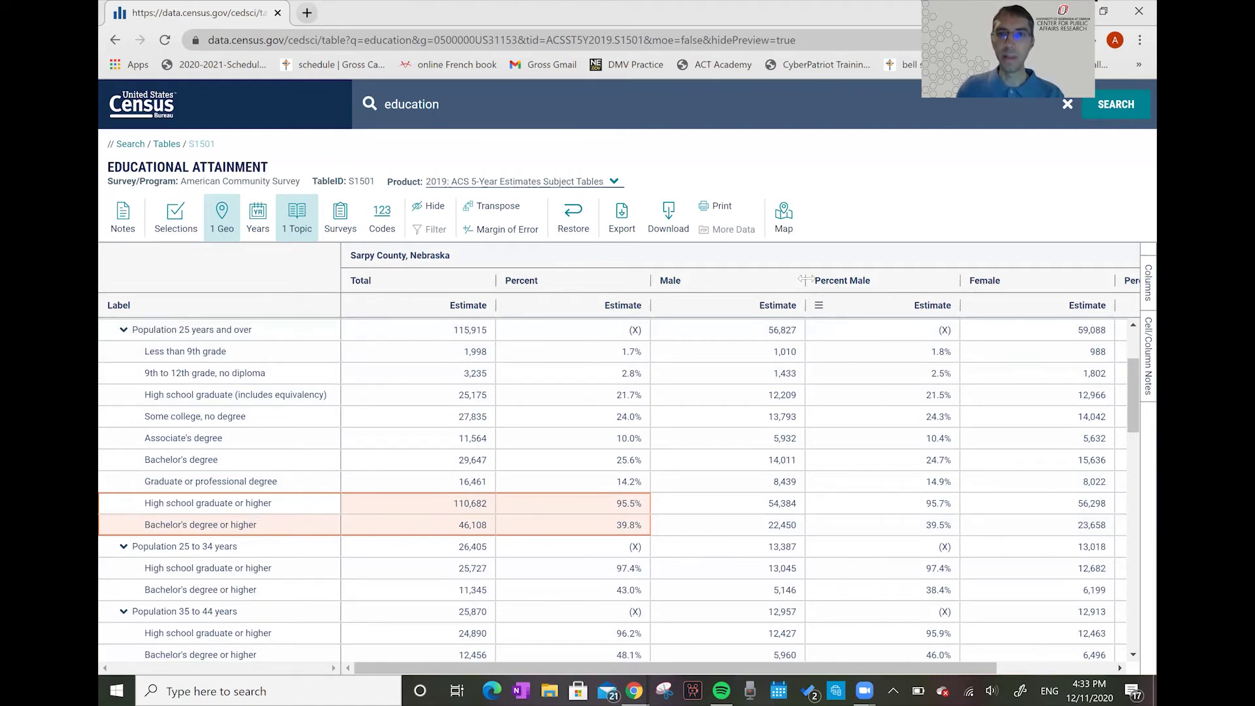
# - Narrow the Male, Percent Male and Female columns of the Sarpy County table to bring Percent Female into view
pyautogui.moveTo(806, 280); pyautogui.dragTo(725, 281)
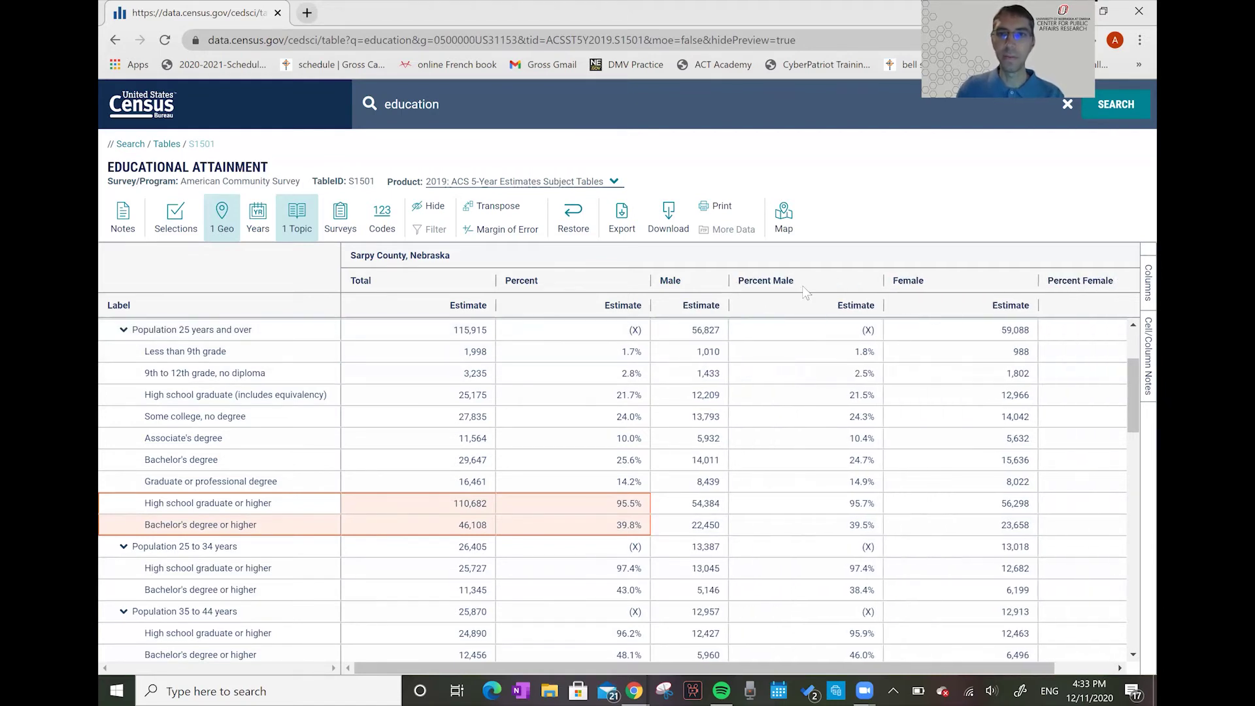
pyautogui.moveTo(881, 281); pyautogui.dragTo(830, 280)
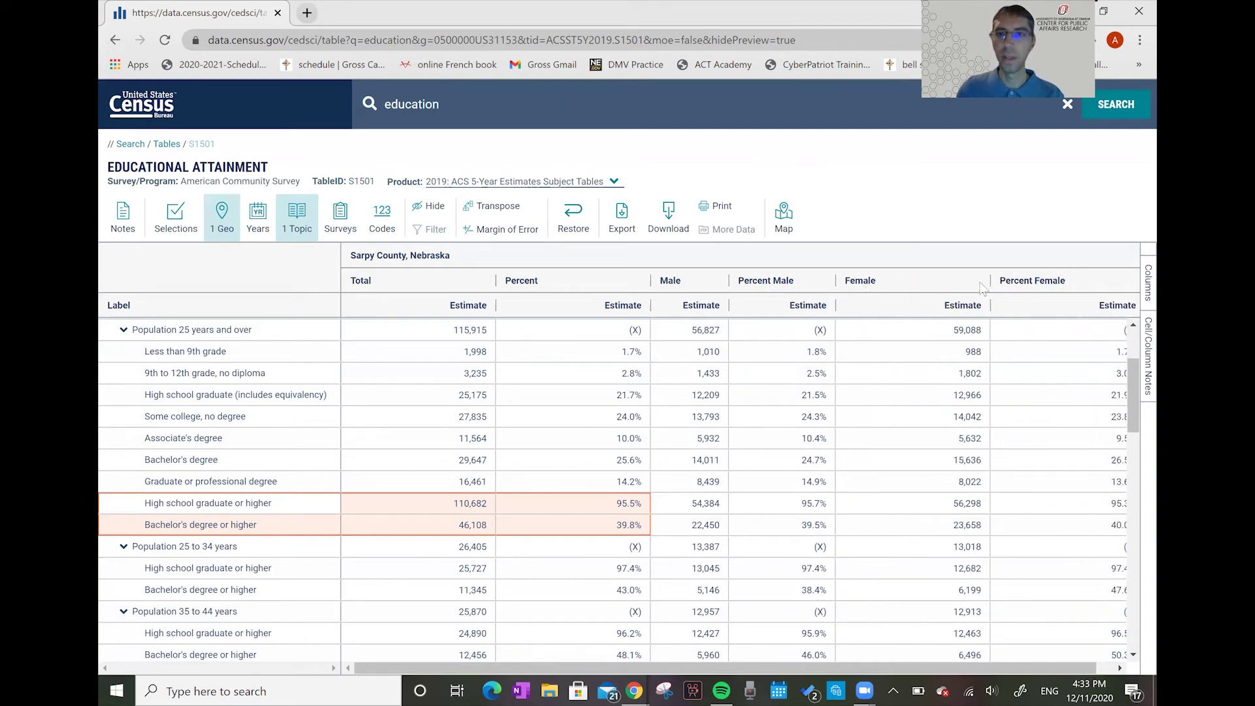
pyautogui.moveTo(988, 280); pyautogui.dragTo(929, 281)
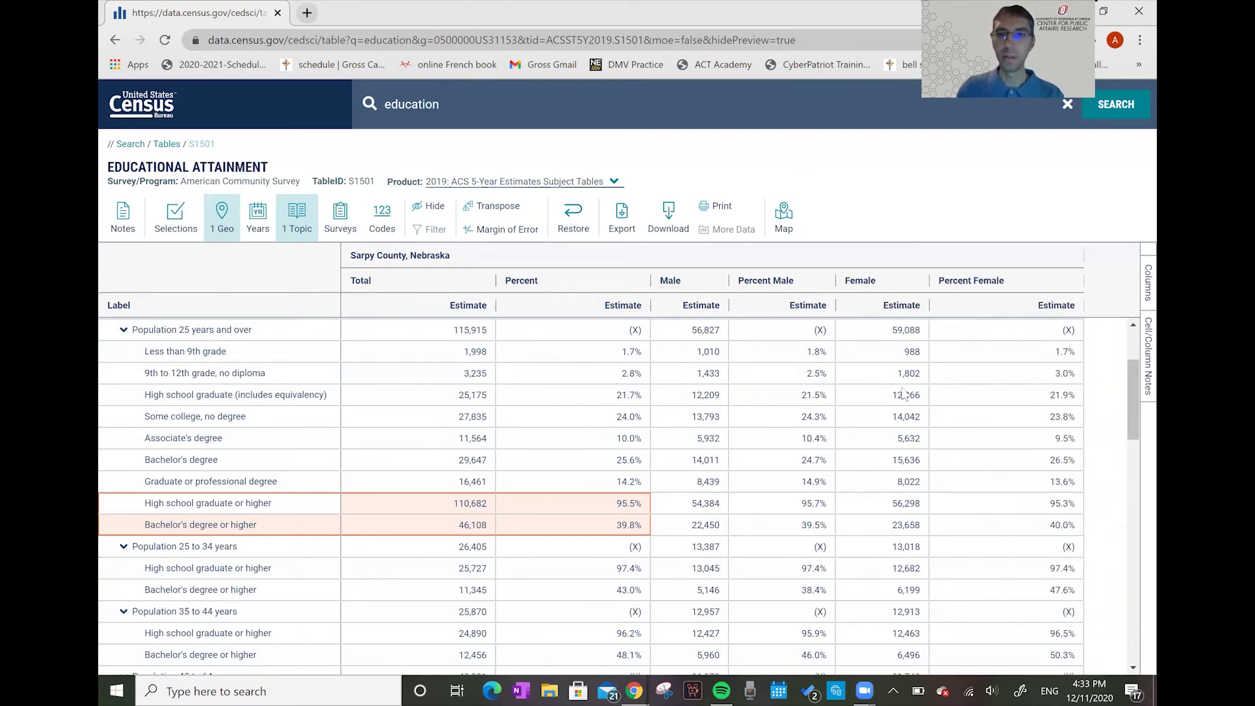
# - Compare male and female percentages for Bachelor's degree or higher at age 25 and over, and highlight both "or higher" rows across all columns
pyautogui.click(766, 527)
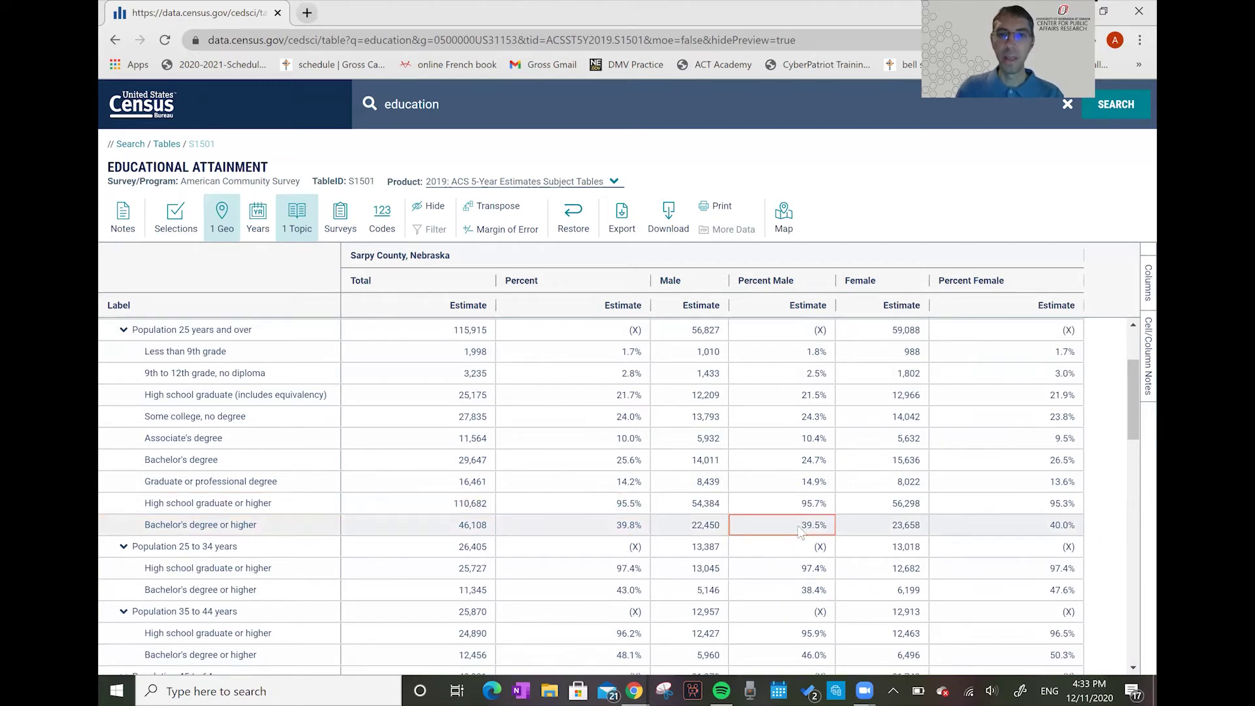
pyautogui.click(982, 527)
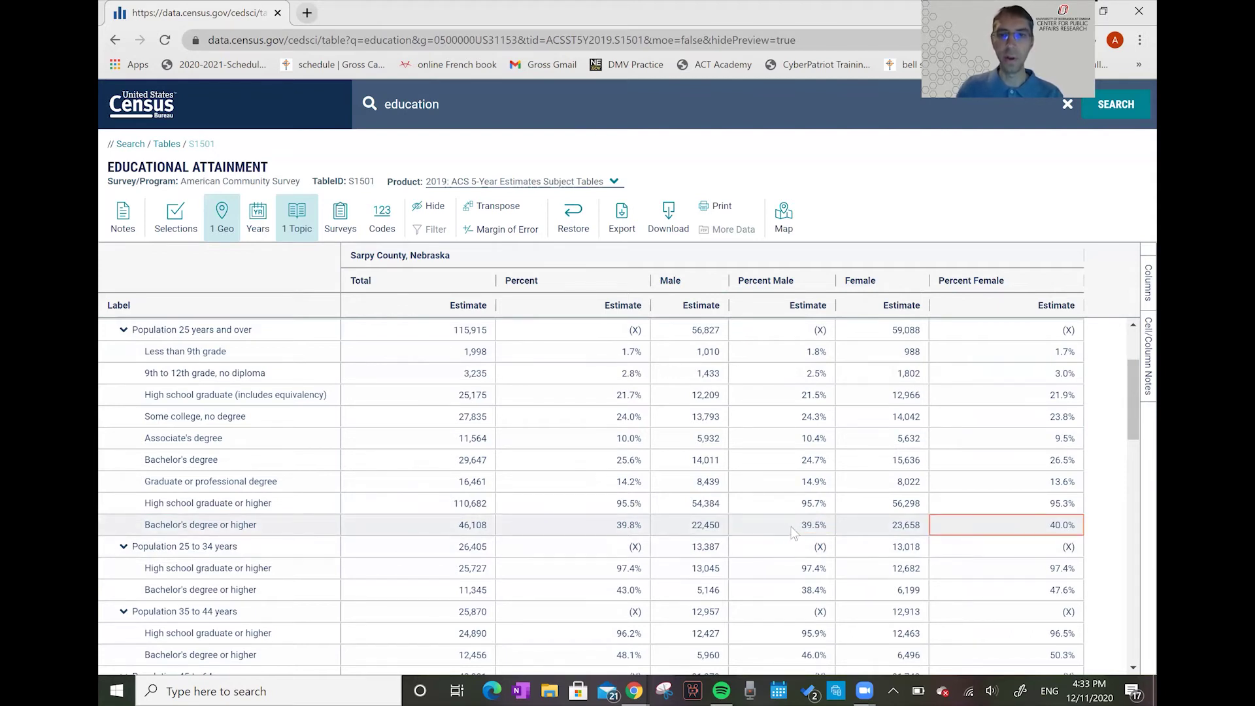
pyautogui.moveTo(319, 509); pyautogui.dragTo(588, 503)
pyautogui.moveTo(947, 501); pyautogui.dragTo(948, 503)
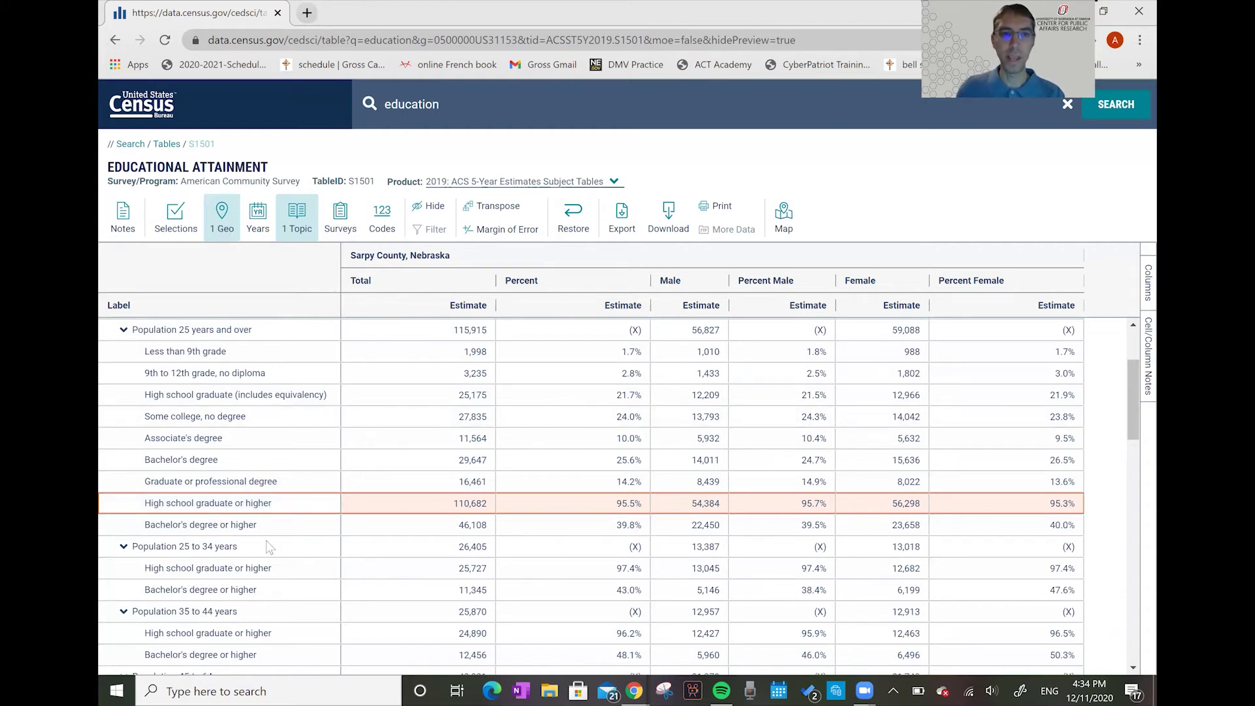
pyautogui.click(397, 527)
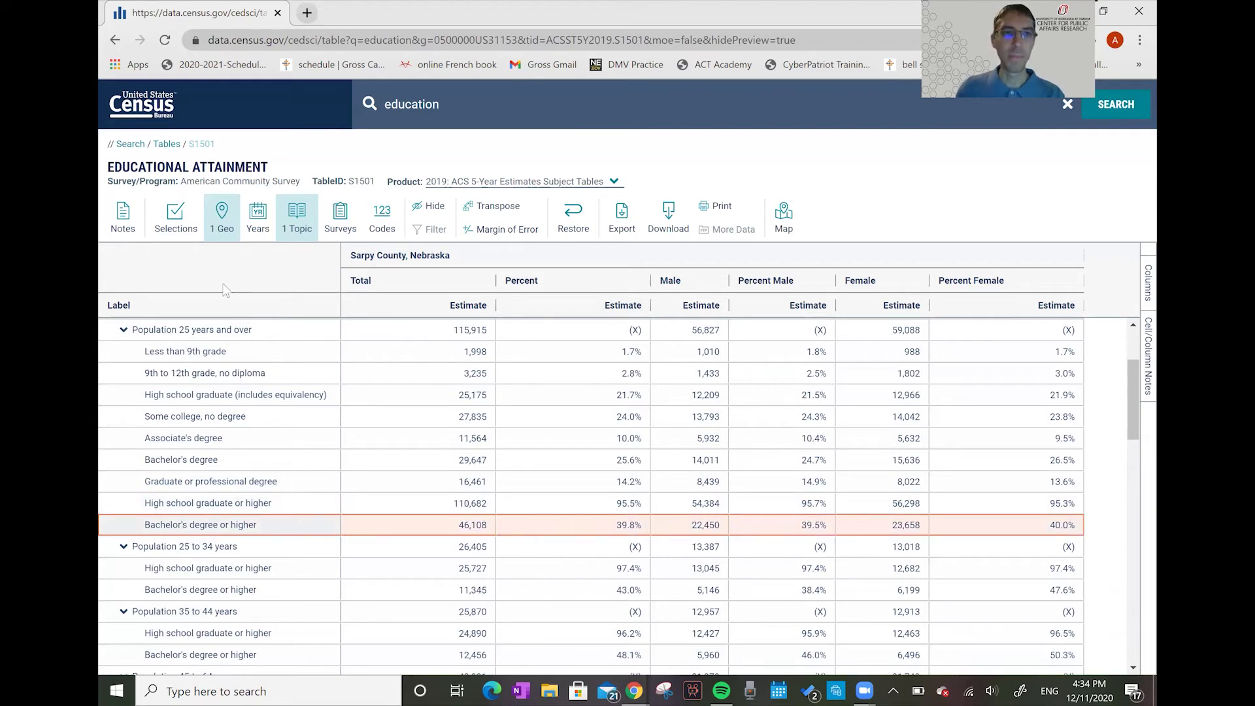
# - Add Douglas County, Nebraska as a second geography alongside Sarpy County in the Educational Attainment table
pyautogui.click(223, 222)
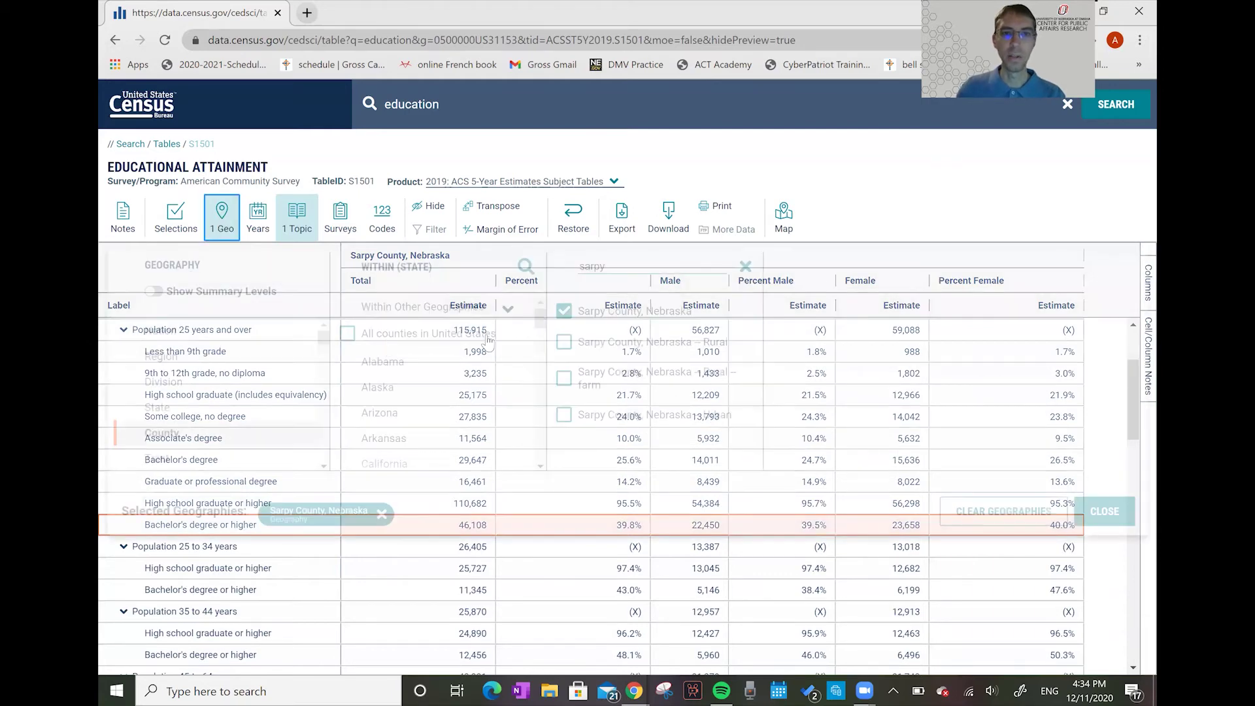
pyautogui.click(745, 267)
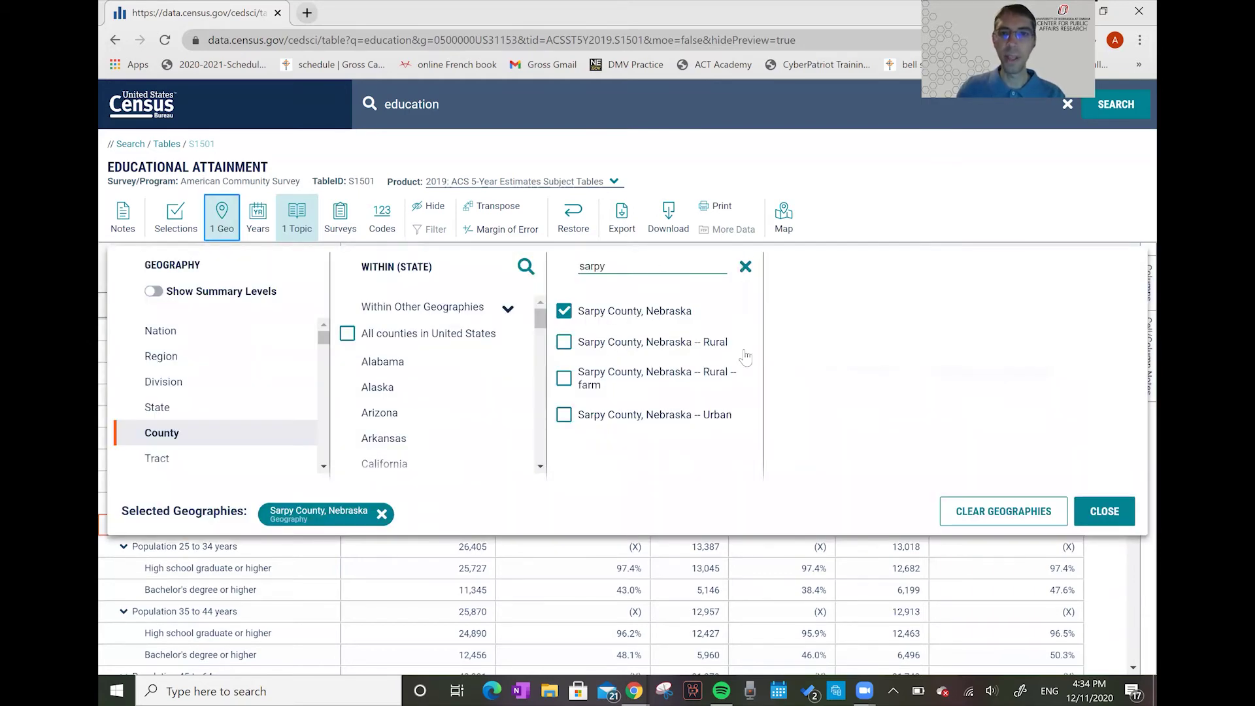
pyautogui.scroll(-4, 757, 439)
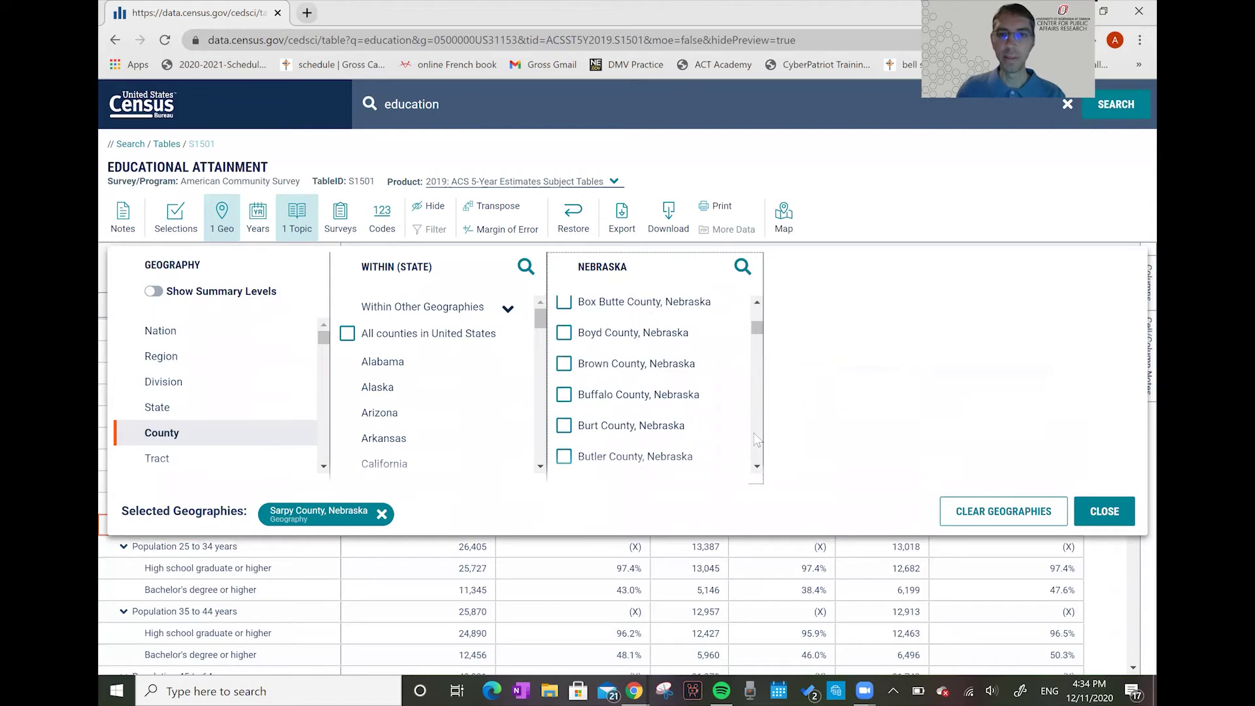
pyautogui.scroll(-4, 756, 439)
pyautogui.scroll(-3, 755, 359)
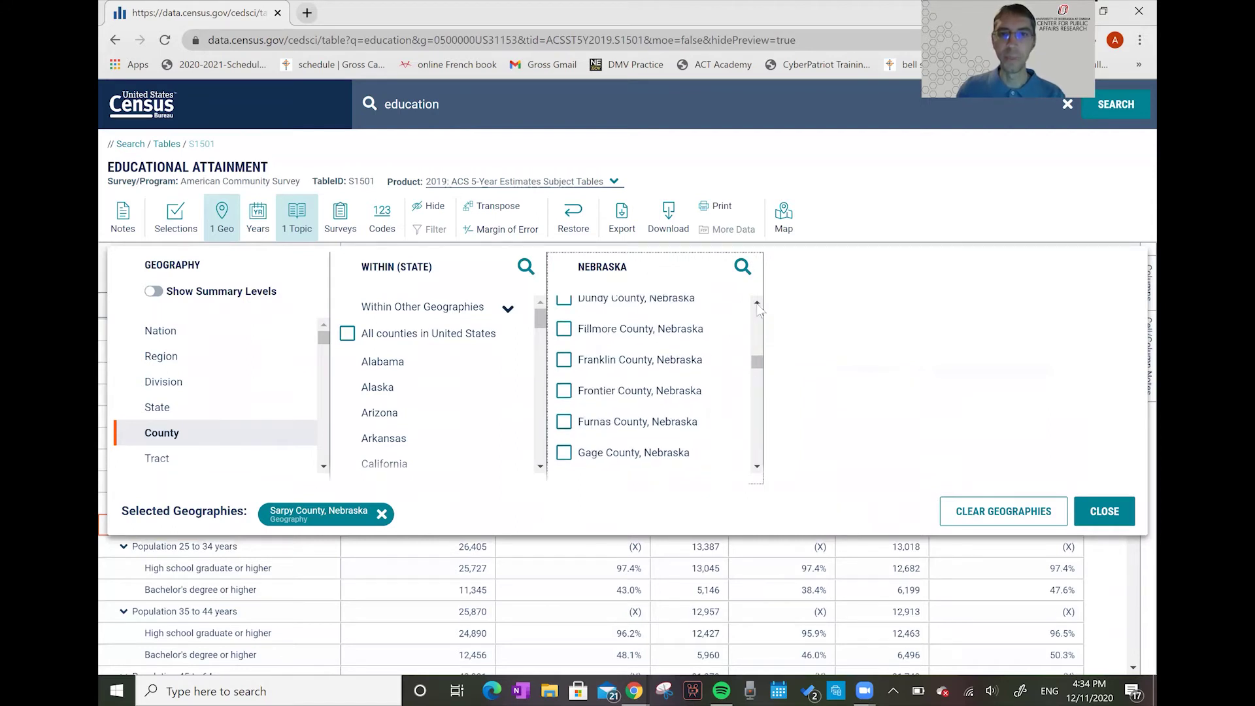
pyautogui.scroll(1, 634, 384)
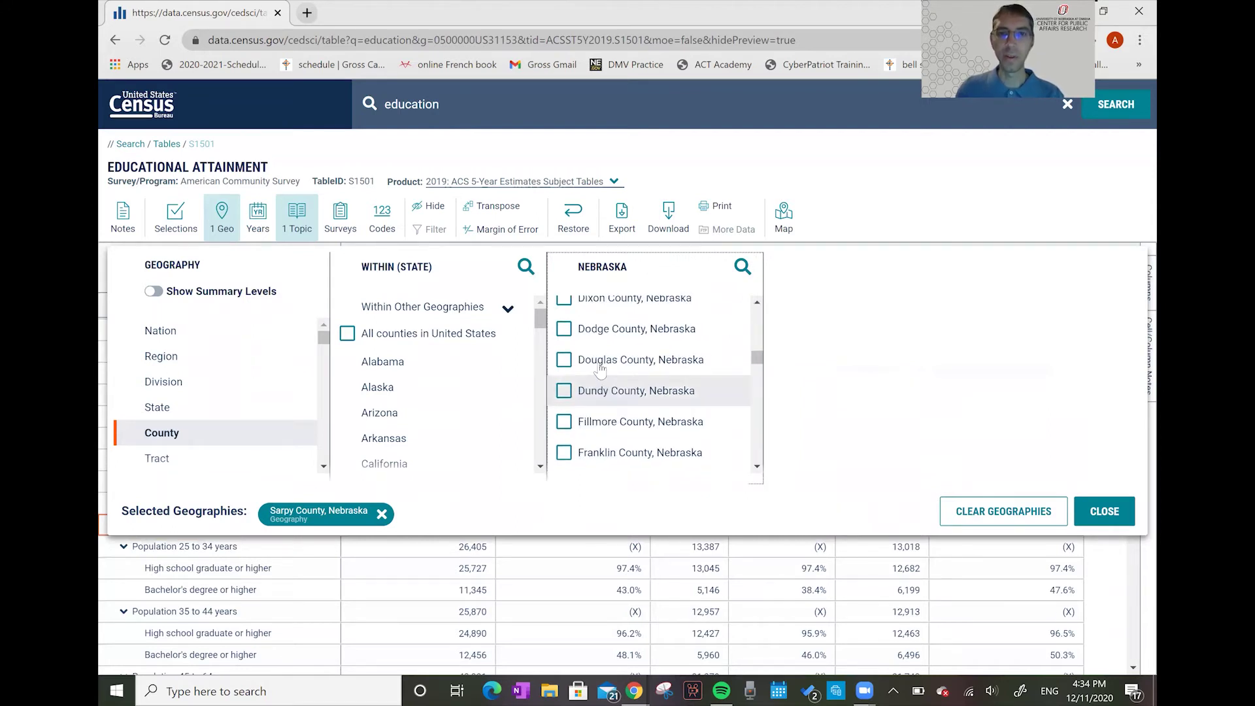
pyautogui.click(596, 364)
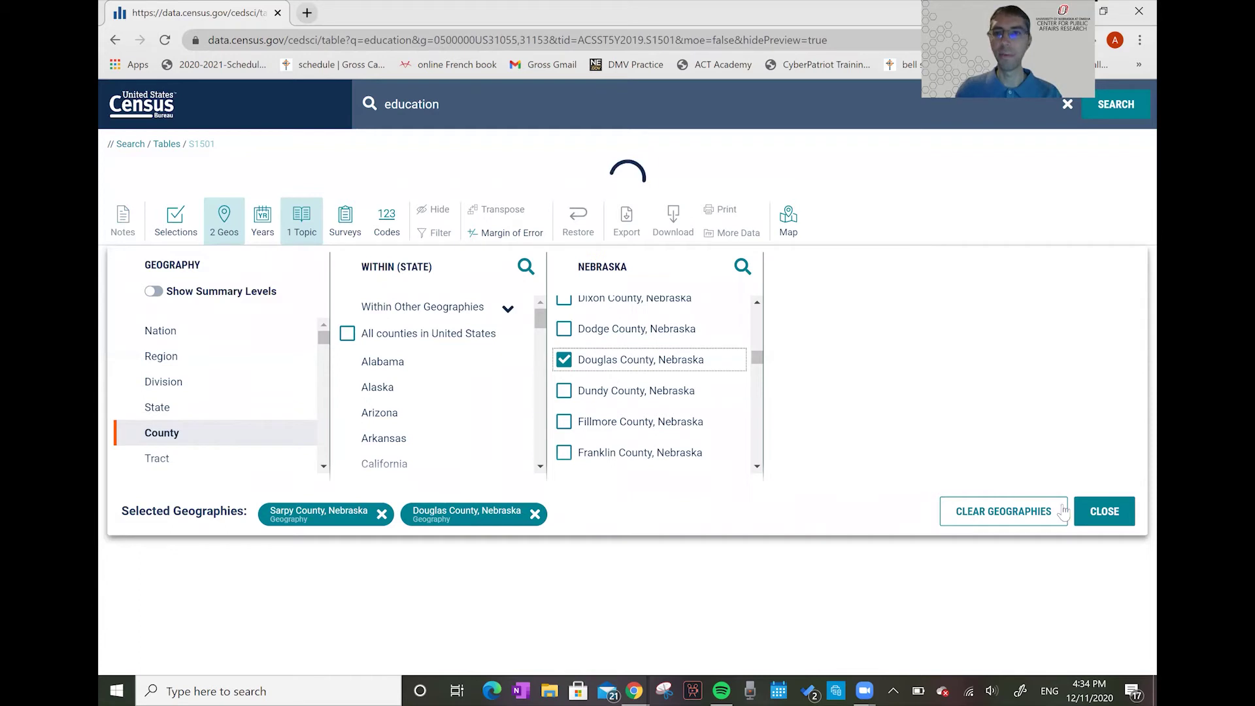
pyautogui.click(1098, 516)
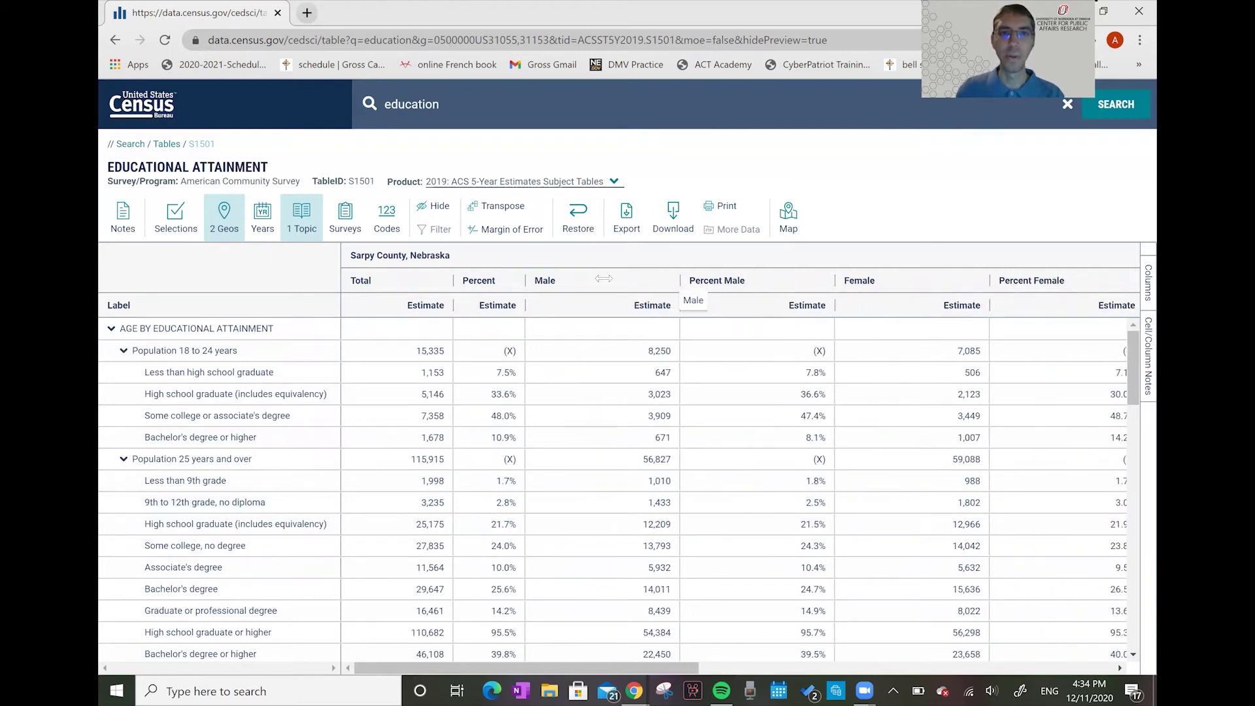
# - Narrow Sarpy County's Male, Percent Male, Female and Percent Female columns in the Educational Attainment table
pyautogui.moveTo(603, 278); pyautogui.dragTo(602, 278)
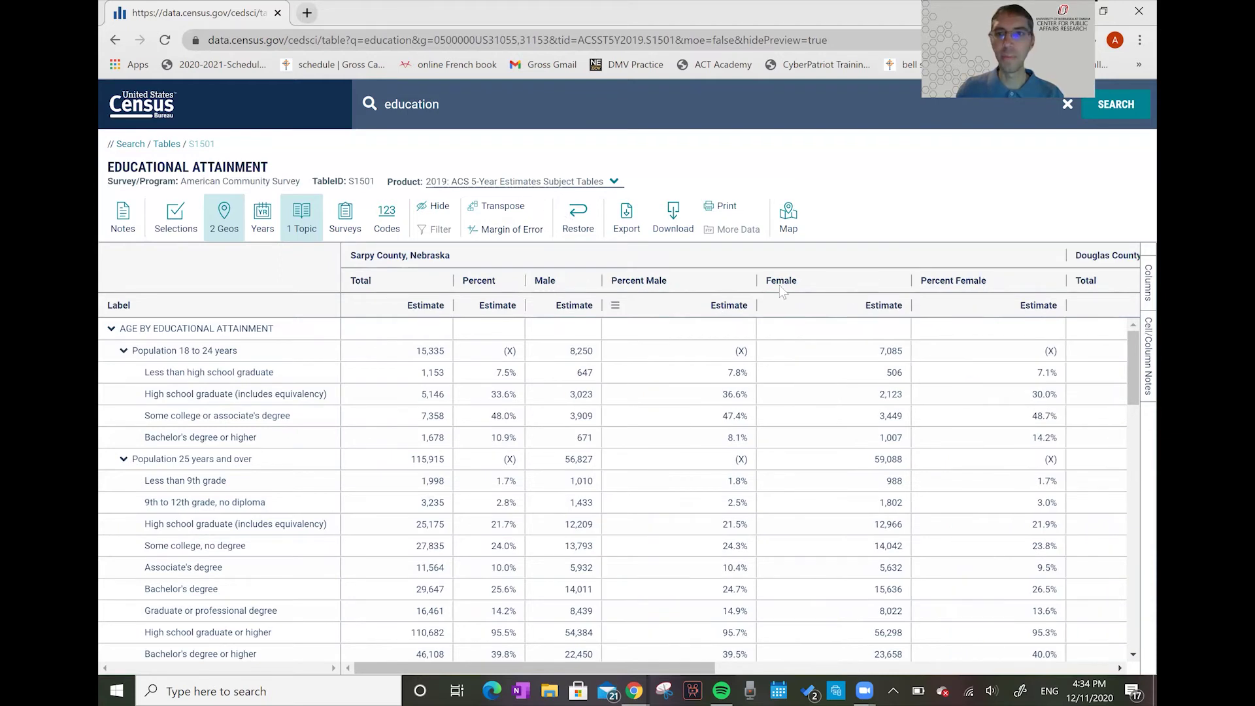
pyautogui.click(702, 285)
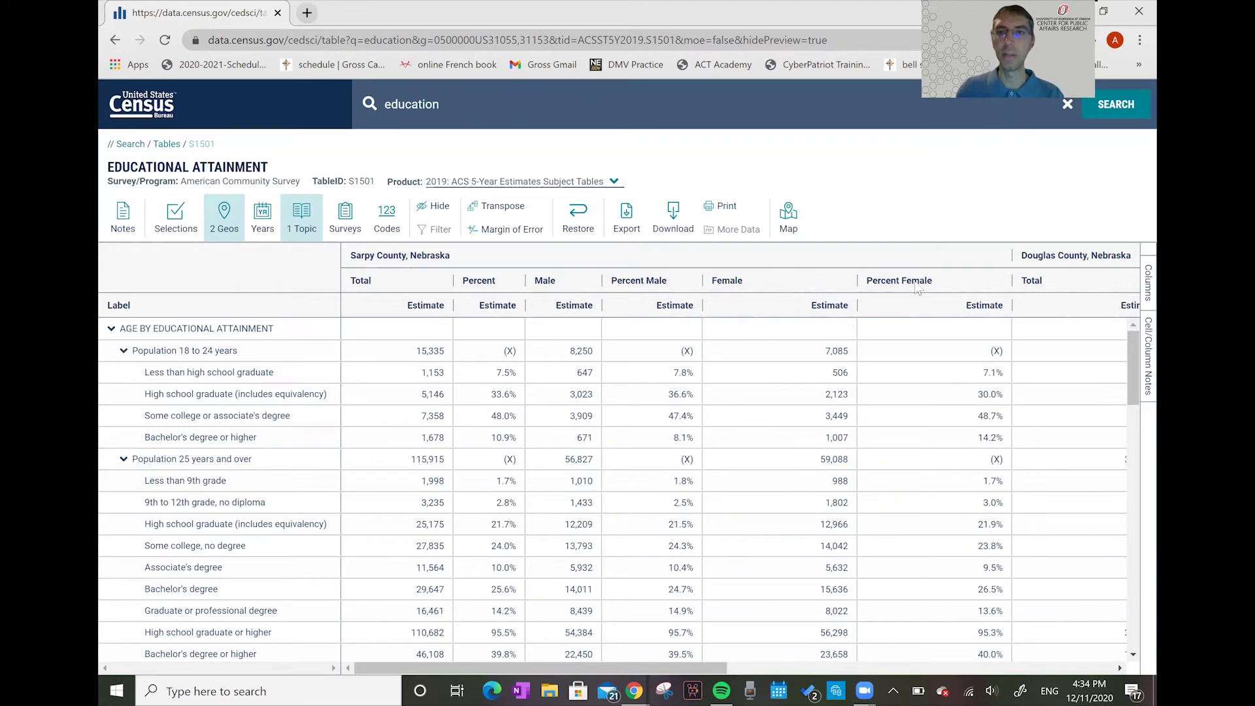
pyautogui.moveTo(933, 282); pyautogui.dragTo(876, 282)
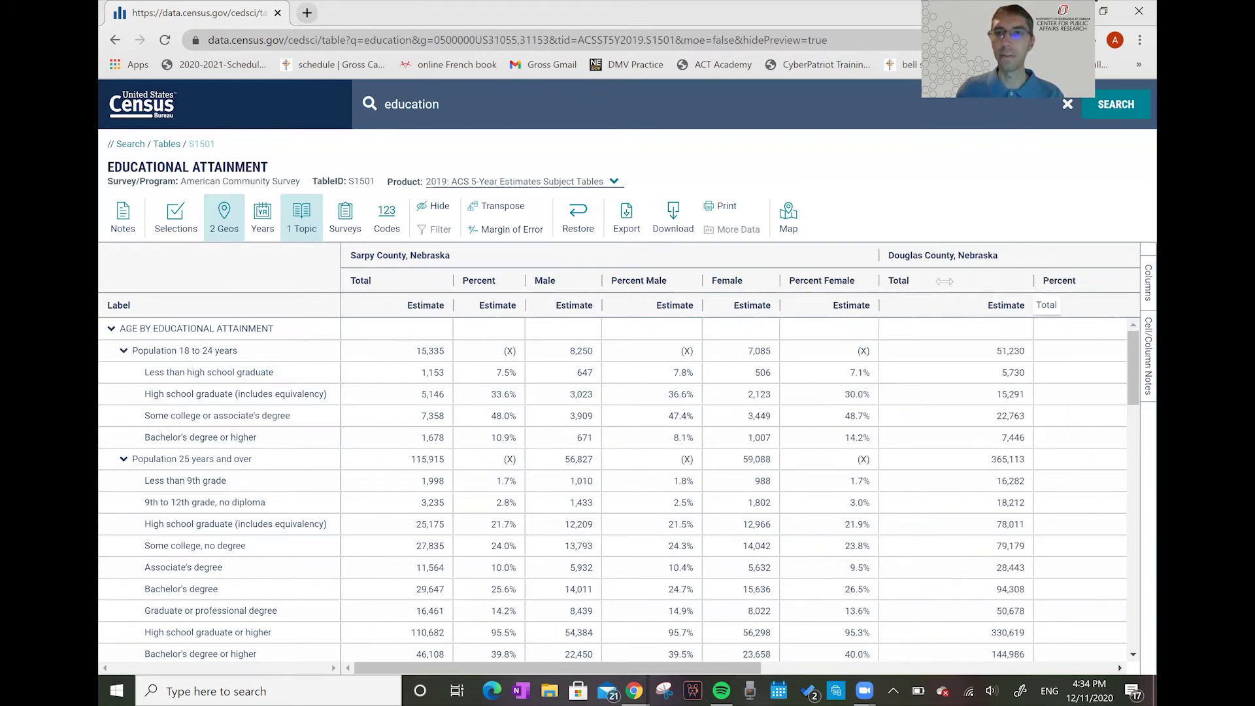
# - Narrow all of Douglas County's columns, from Total through Percent Female, so they fit beside Sarpy County's female columns
pyautogui.moveTo(944, 281); pyautogui.dragTo(945, 281)
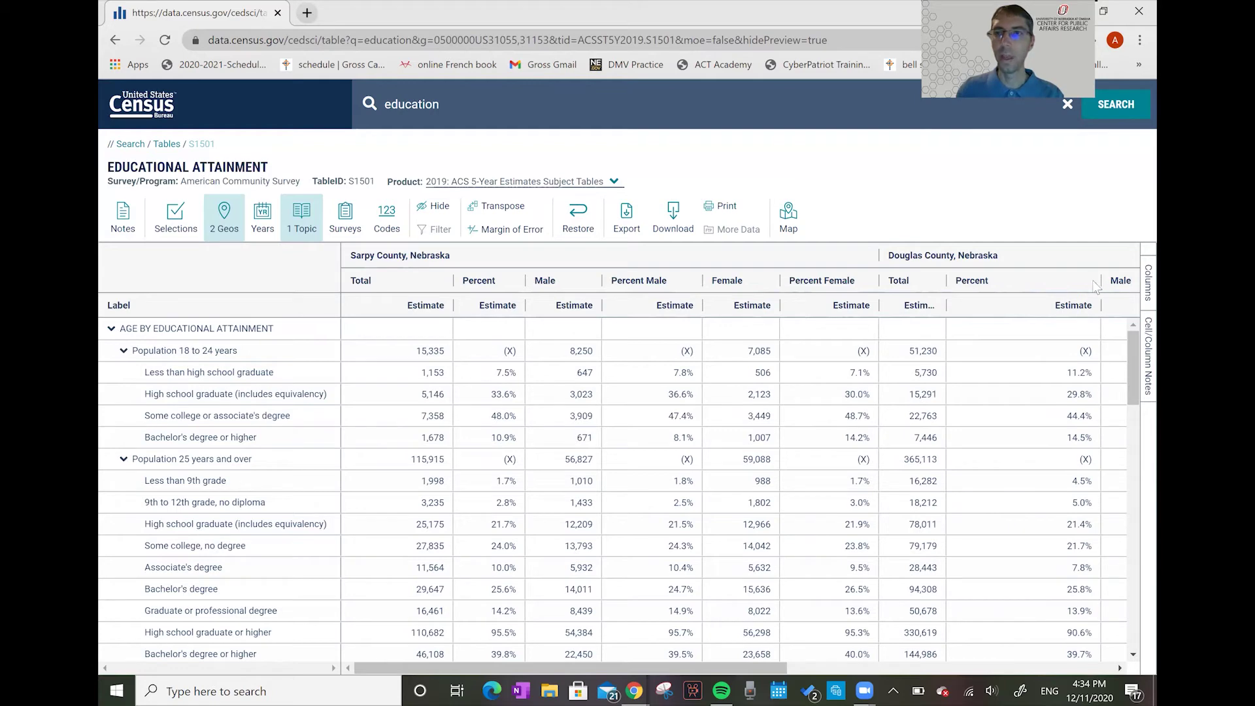
pyautogui.moveTo(1096, 282); pyautogui.dragTo(1035, 285)
pyautogui.moveTo(809, 670); pyautogui.dragTo(902, 662)
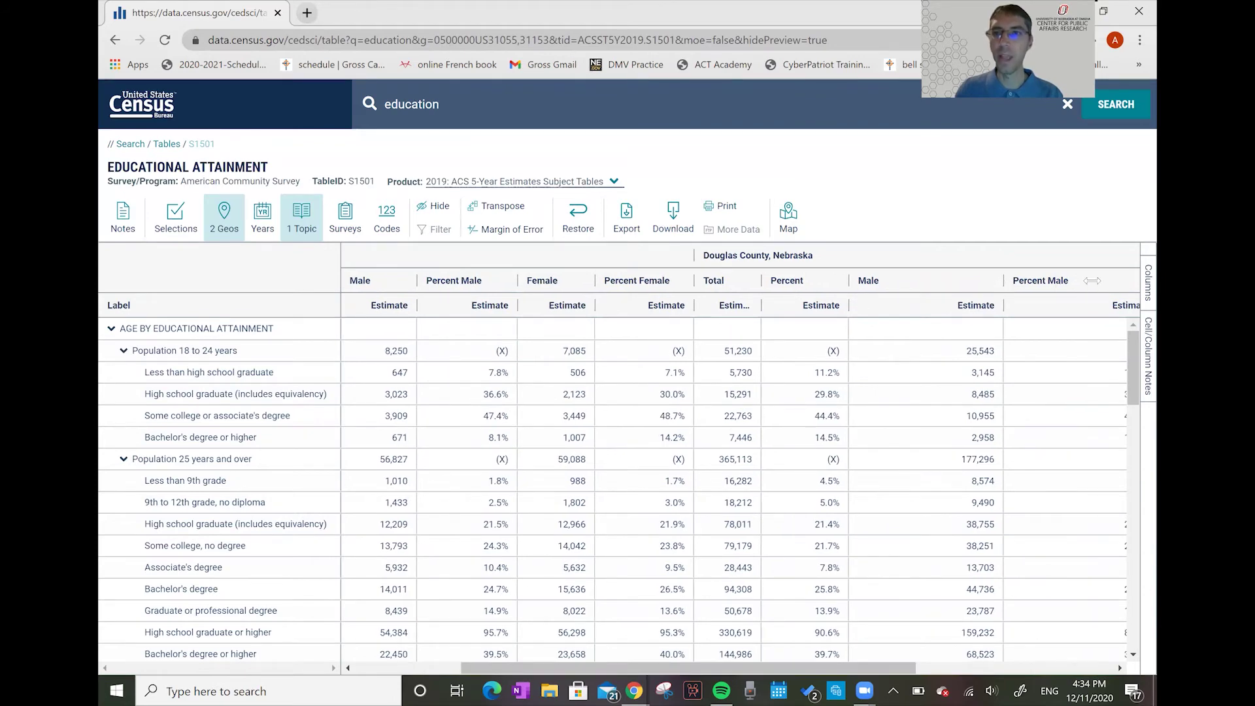
pyautogui.moveTo(1092, 281); pyautogui.dragTo(1024, 282)
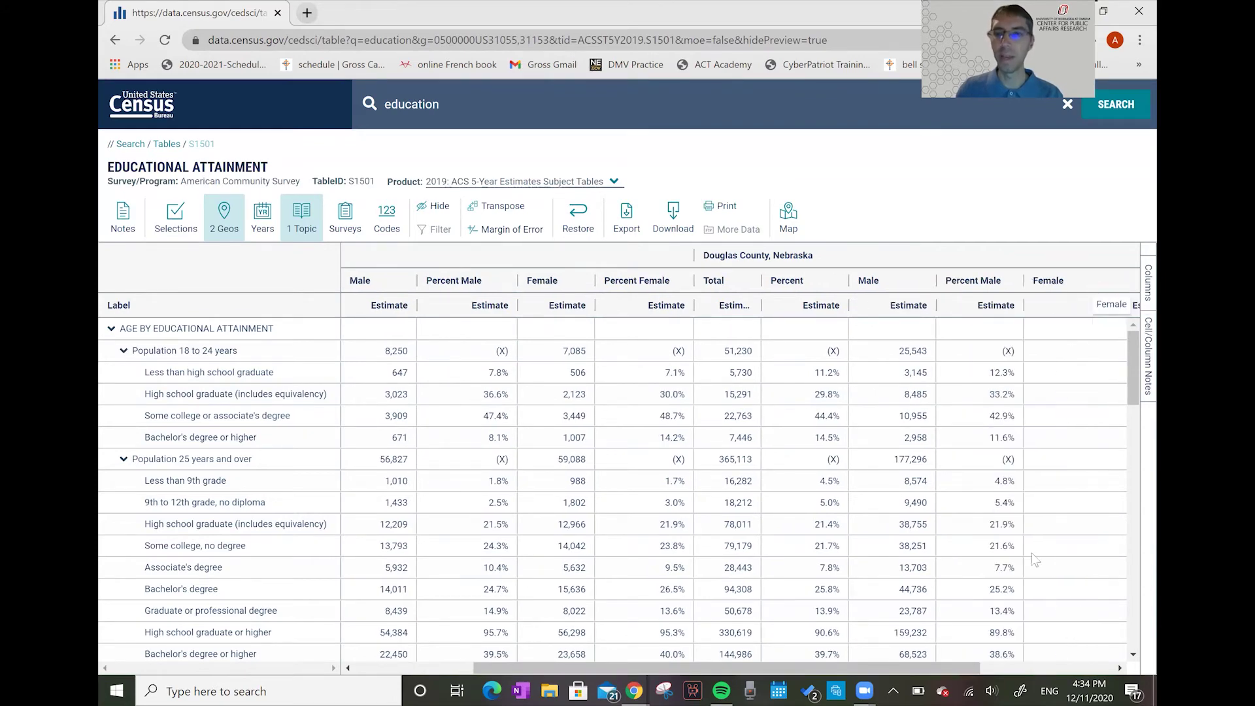
pyautogui.click(1027, 671)
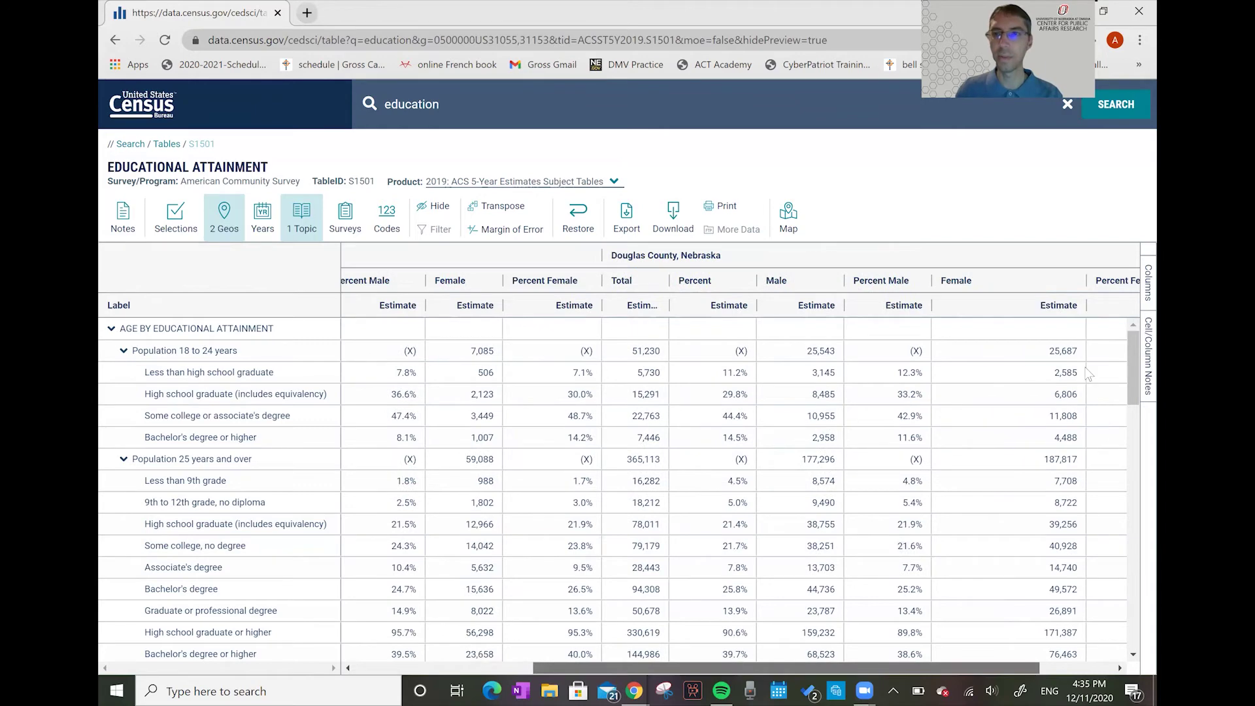
pyautogui.hscroll(1, 1088, 374)
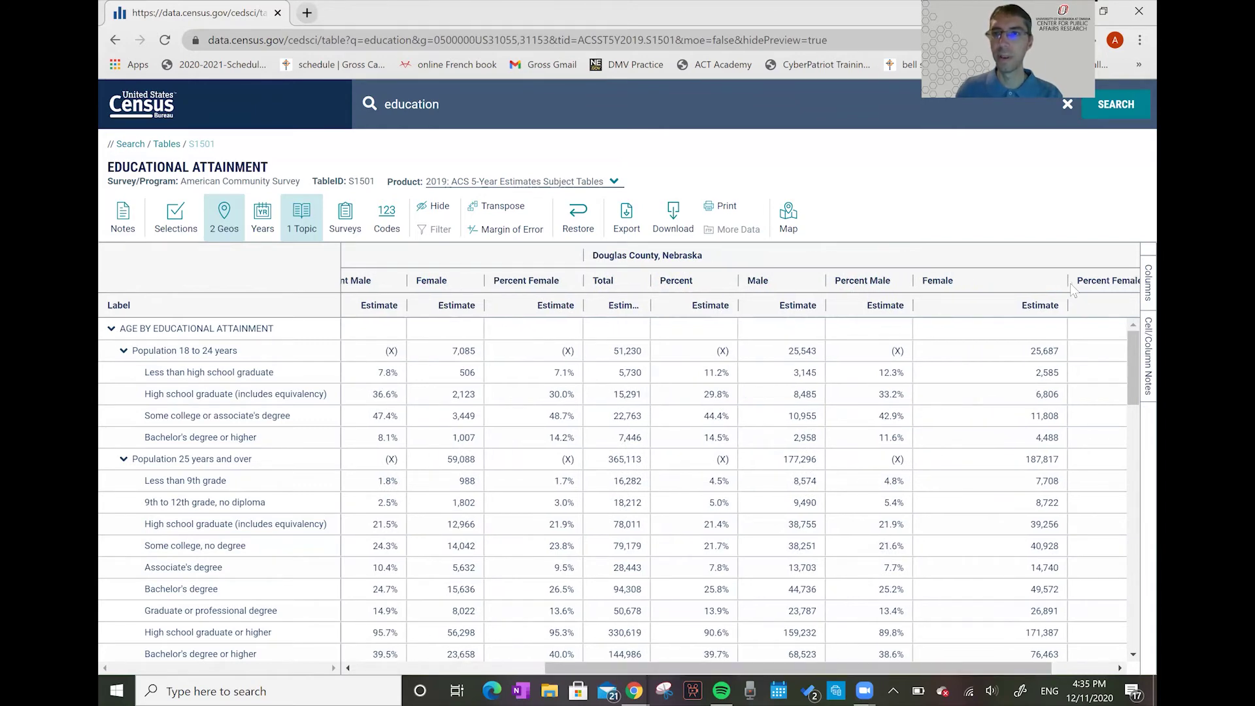
pyautogui.moveTo(1068, 283); pyautogui.dragTo(1001, 283)
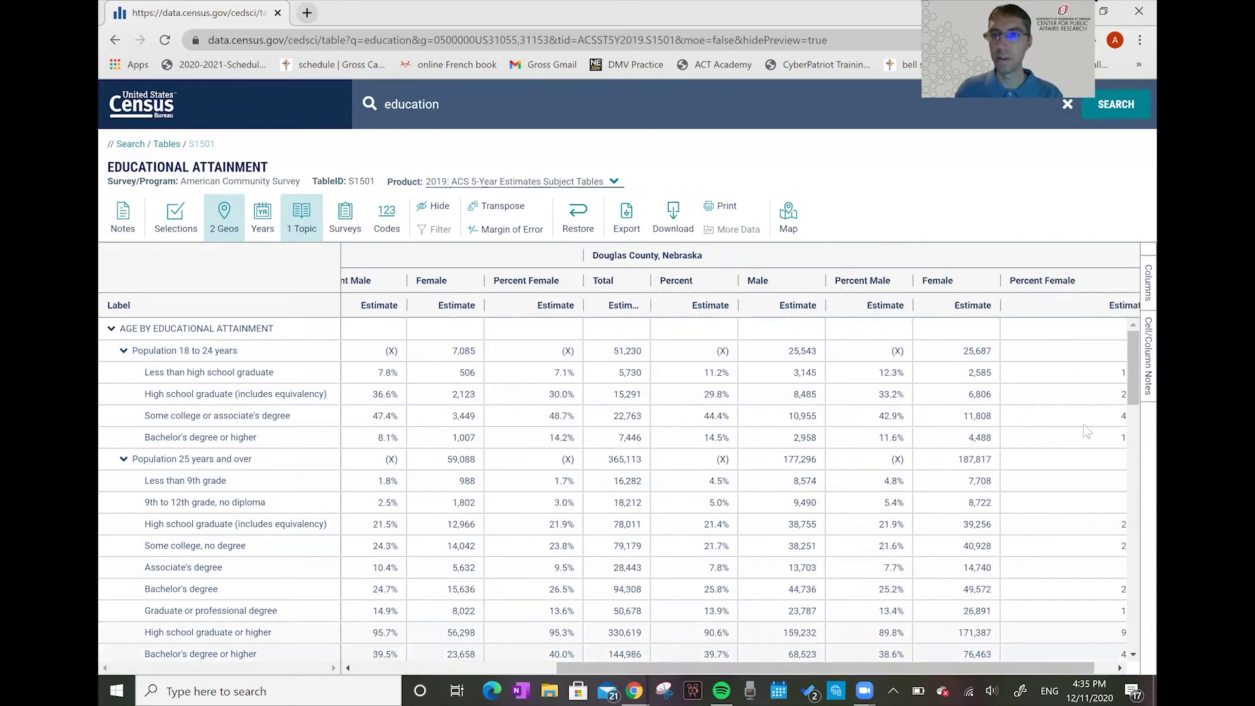
pyautogui.hscroll(2, 1084, 425)
pyautogui.moveTo(1123, 281); pyautogui.dragTo(1034, 475)
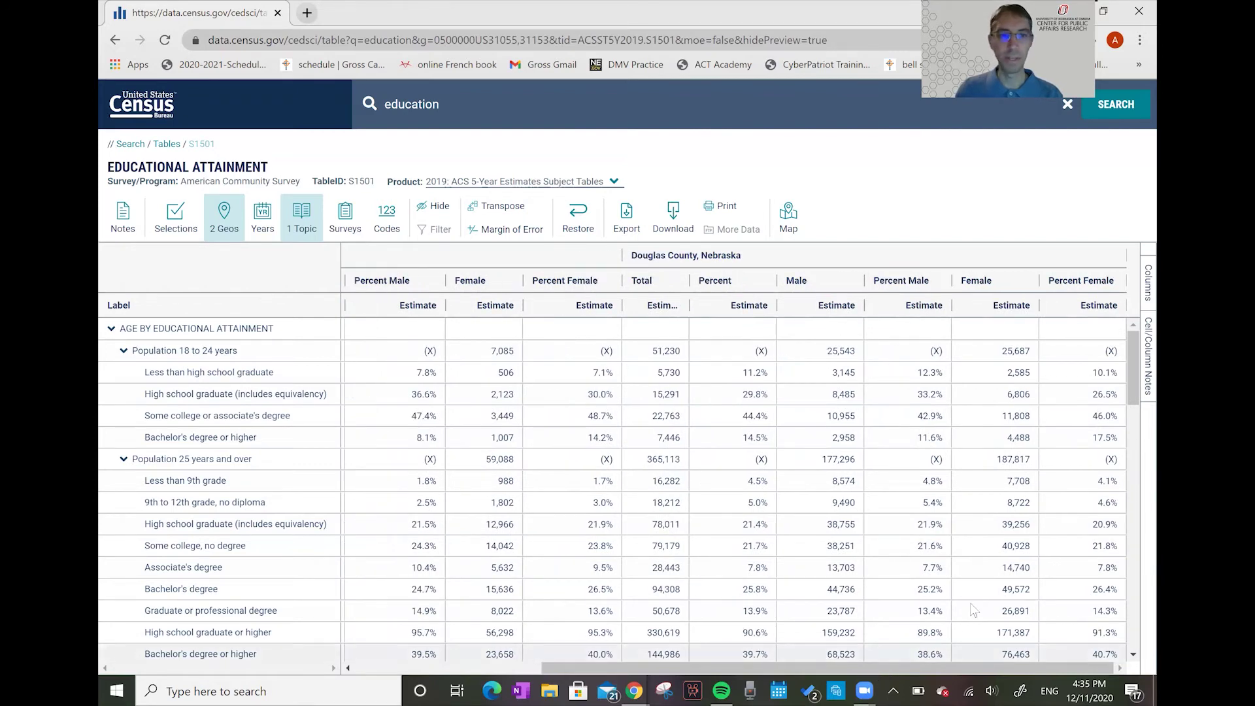
# - Highlight the Bachelor's degree or higher row for Population 25 years and over and compare its percentages across both counties
pyautogui.moveTo(1131, 358); pyautogui.dragTo(1132, 376)
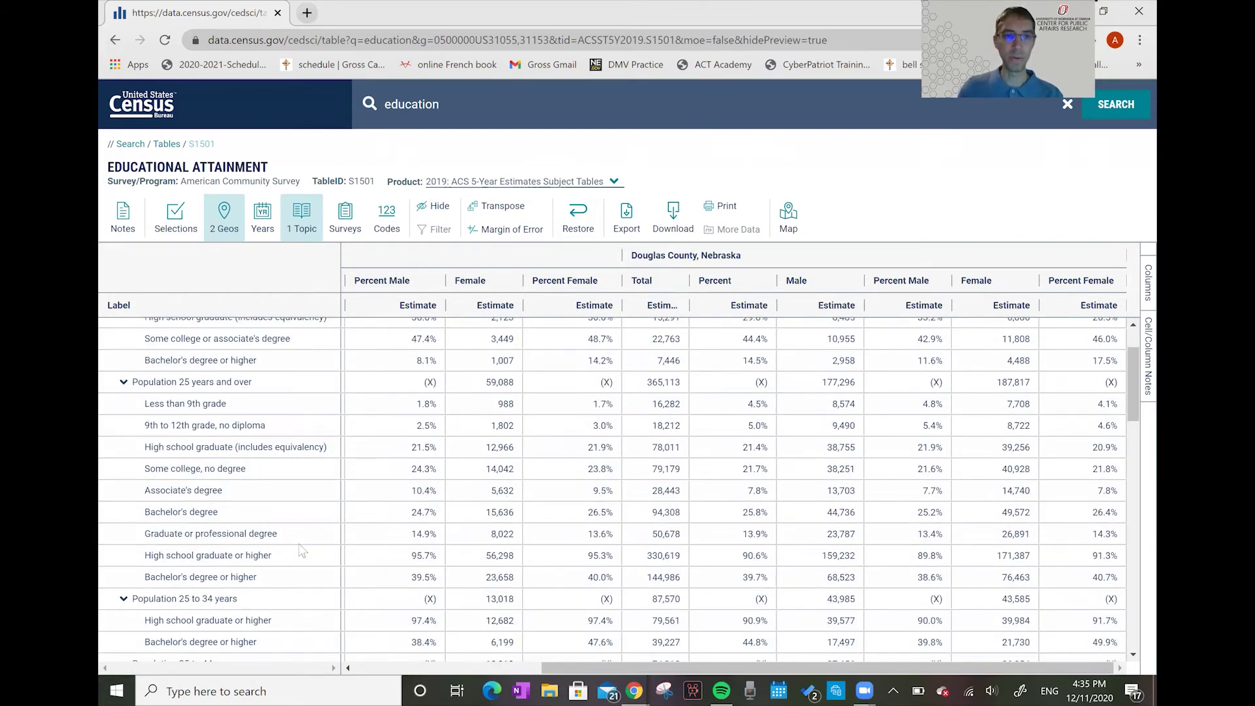
pyautogui.click(257, 578)
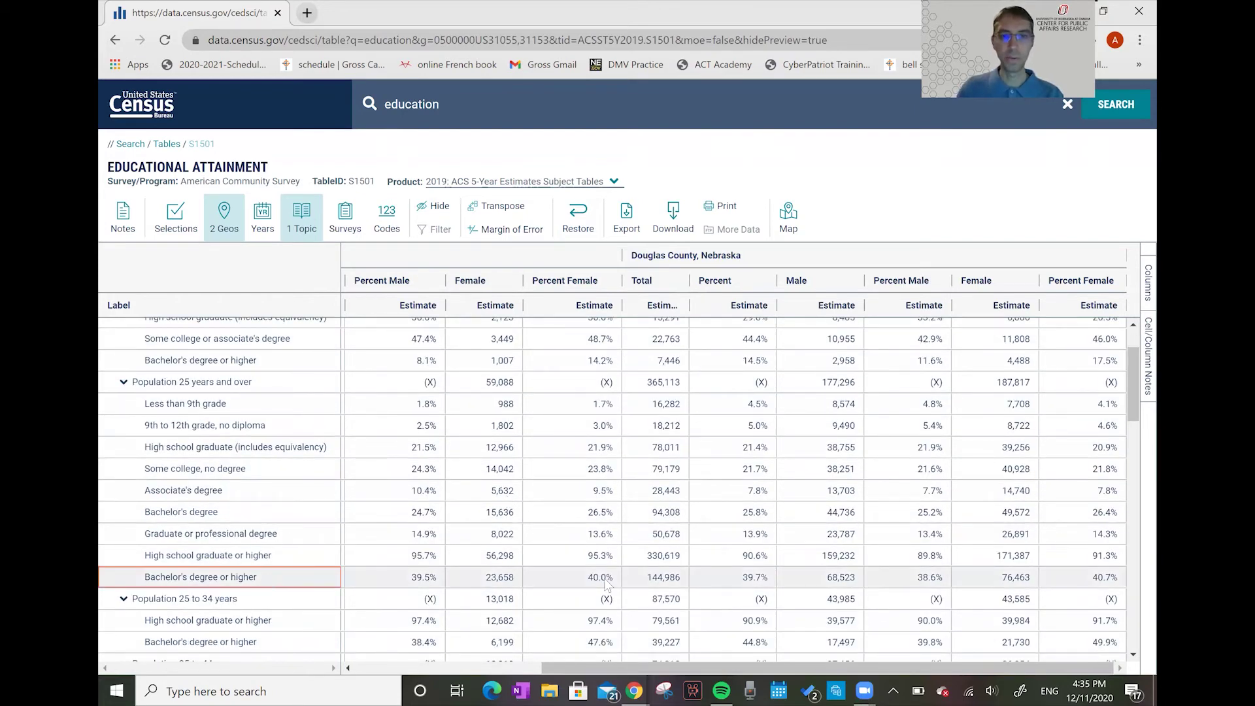
pyautogui.keyDown('shift'); pyautogui.click(949, 577); pyautogui.keyUp('shift')
pyautogui.keyDown('shift'); pyautogui.click(1068, 582); pyautogui.keyUp('shift')
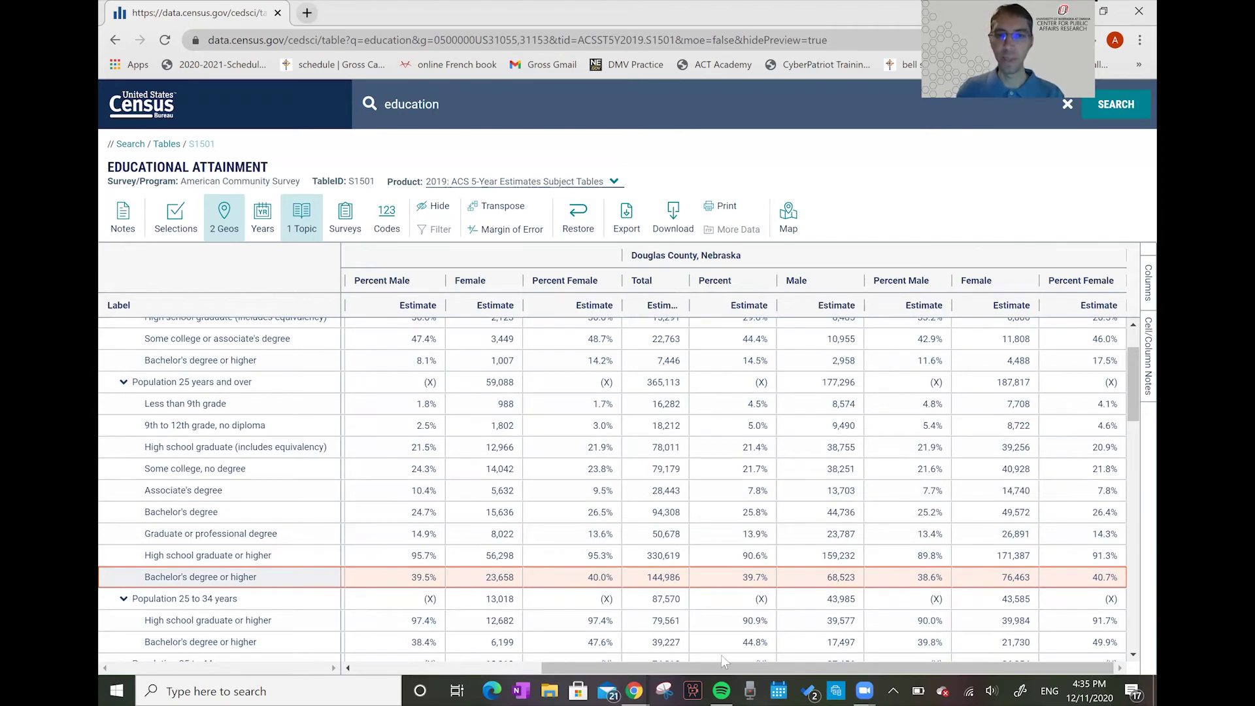
pyautogui.moveTo(716, 674); pyautogui.dragTo(605, 674)
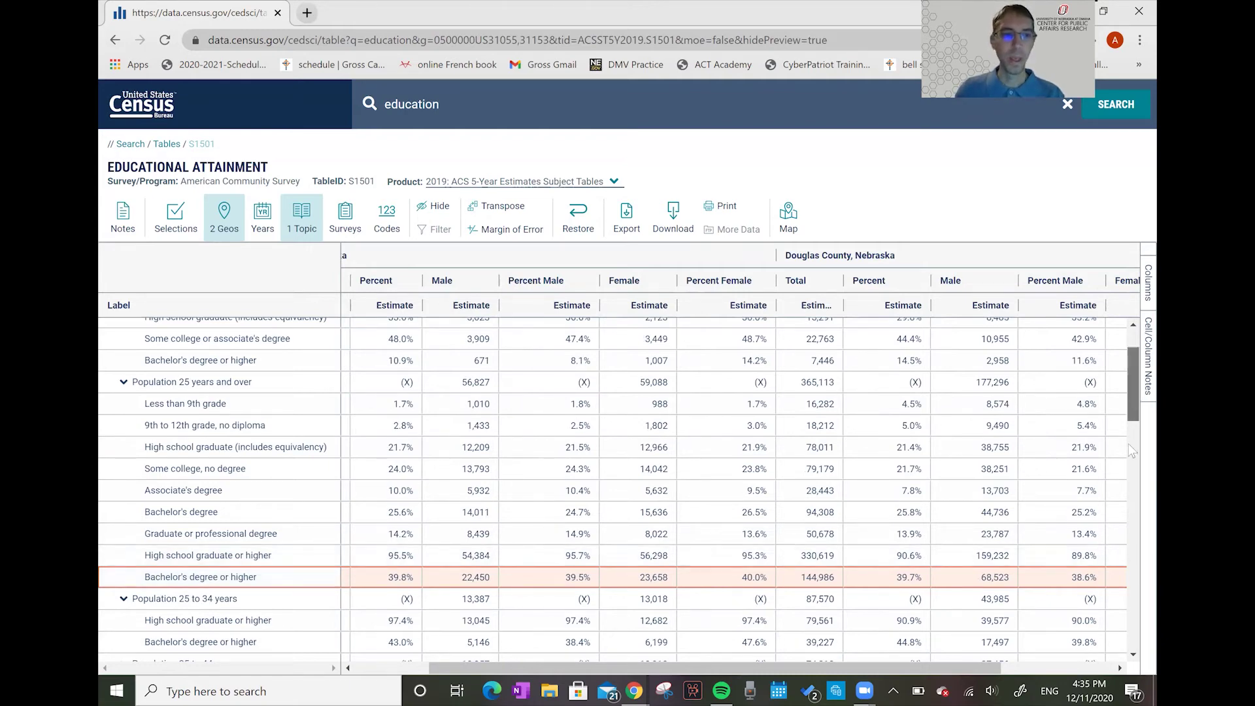
# - In the race and Hispanic origin section, mark Sarpy County's Percent value for Black alone with a Bachelor's degree or higher
pyautogui.scroll(-4, 1129, 443)
pyautogui.scroll(-2, 1129, 483)
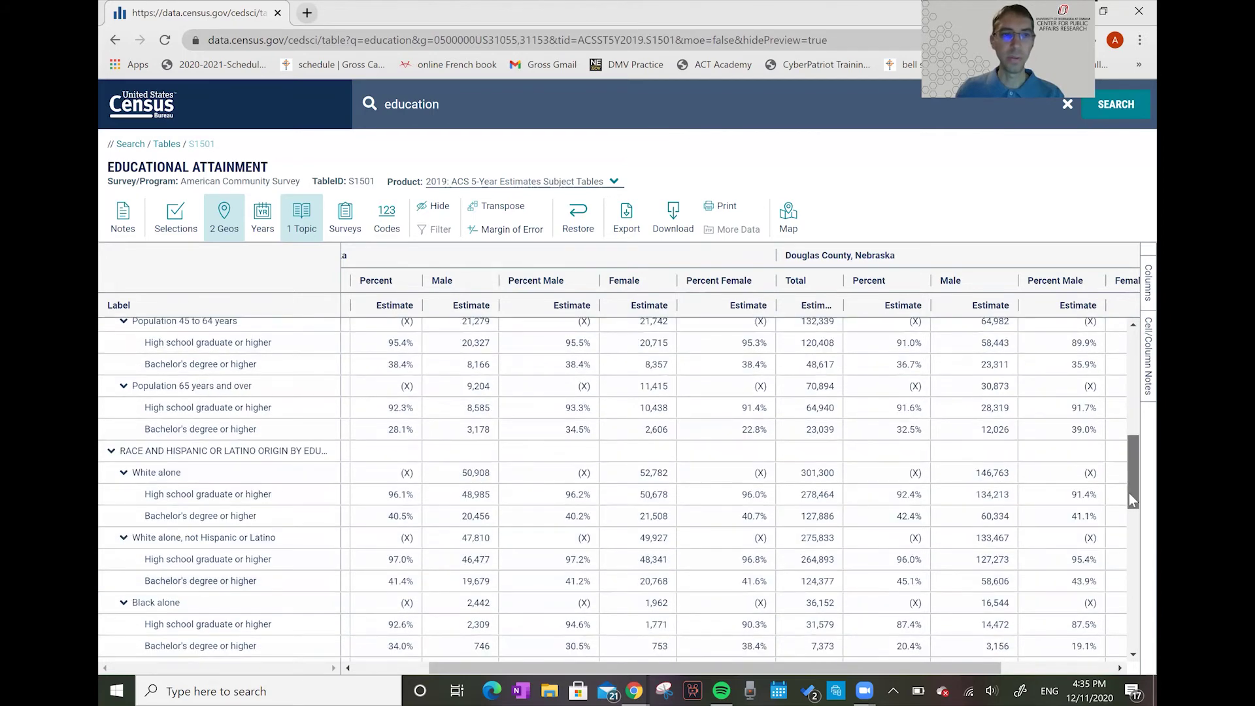
pyautogui.scroll(-1, 1128, 490)
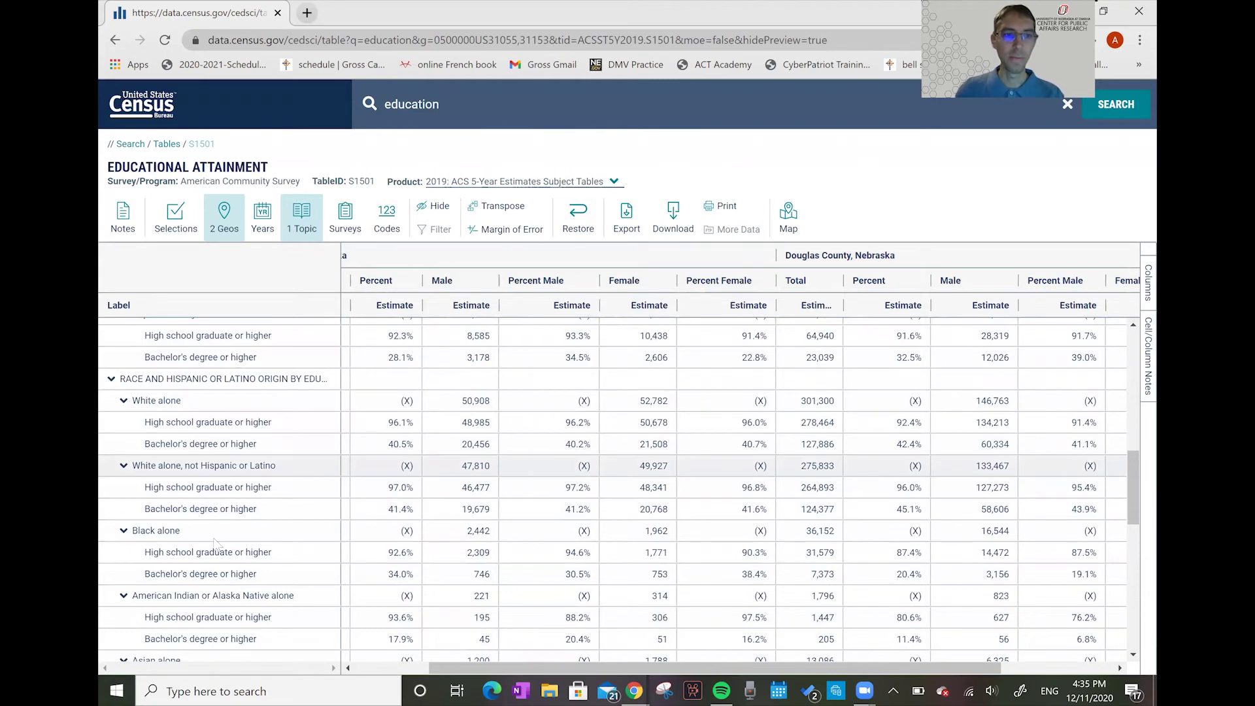
pyautogui.click(377, 573)
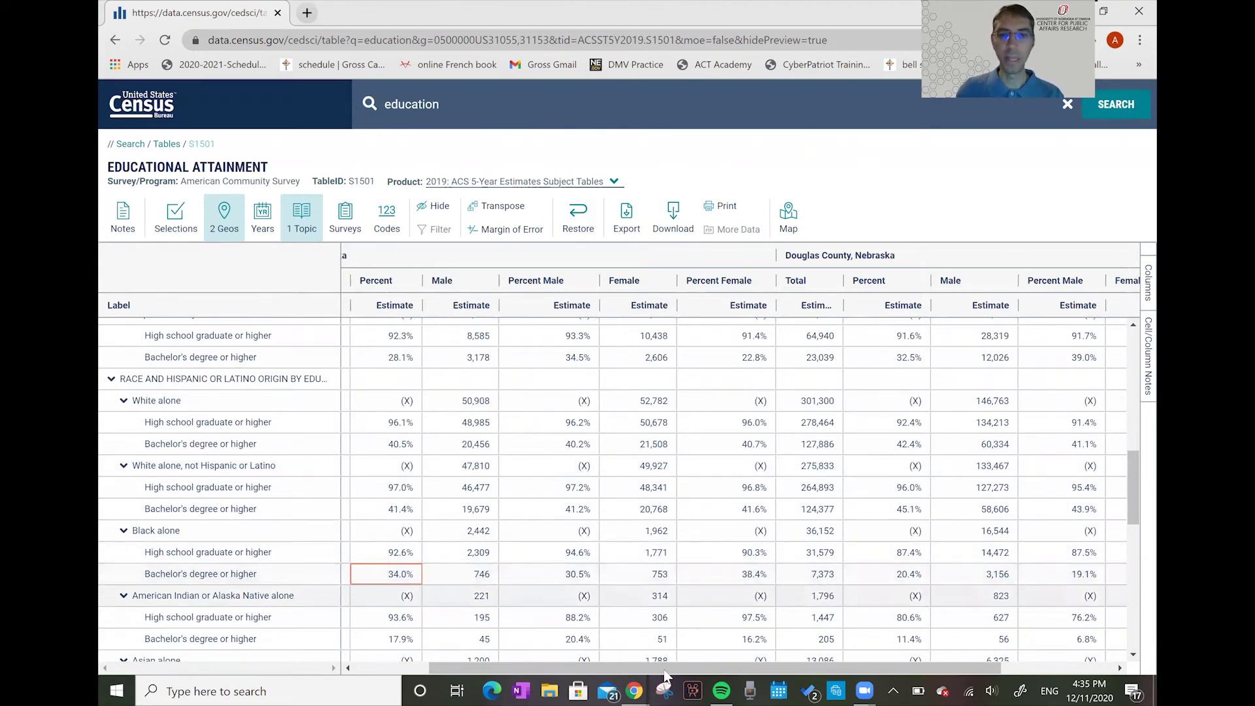
pyautogui.moveTo(567, 665); pyautogui.dragTo(491, 665)
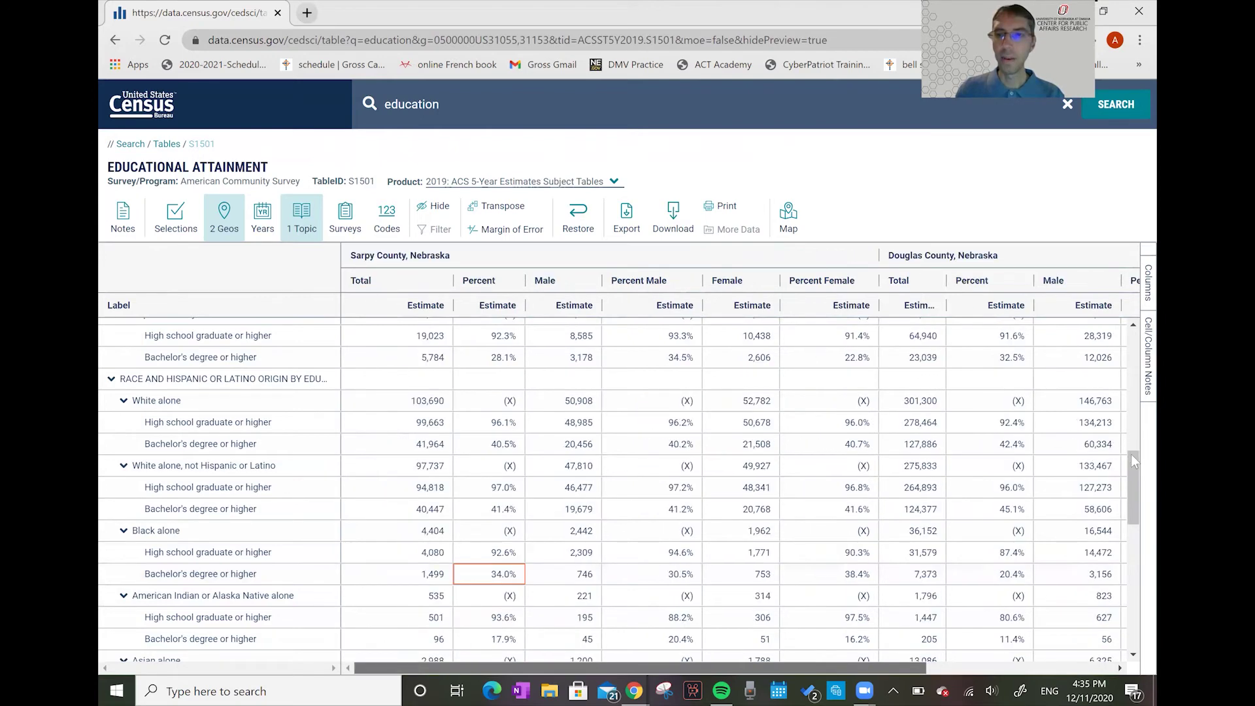
# - Highlight Sarpy County's poverty rates by education level, then its total median earnings from less than high school to graduate or professional degree
pyautogui.moveTo(1133, 496); pyautogui.dragTo(1133, 548)
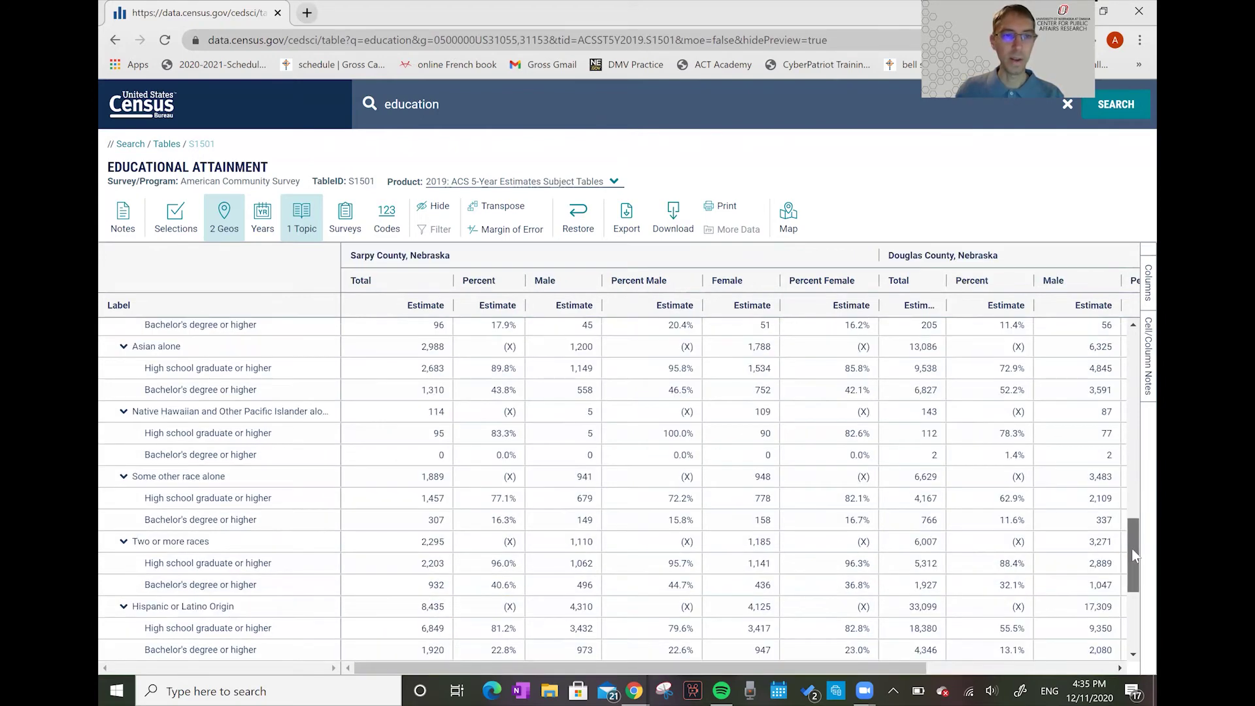
pyautogui.scroll(-4, 1132, 575)
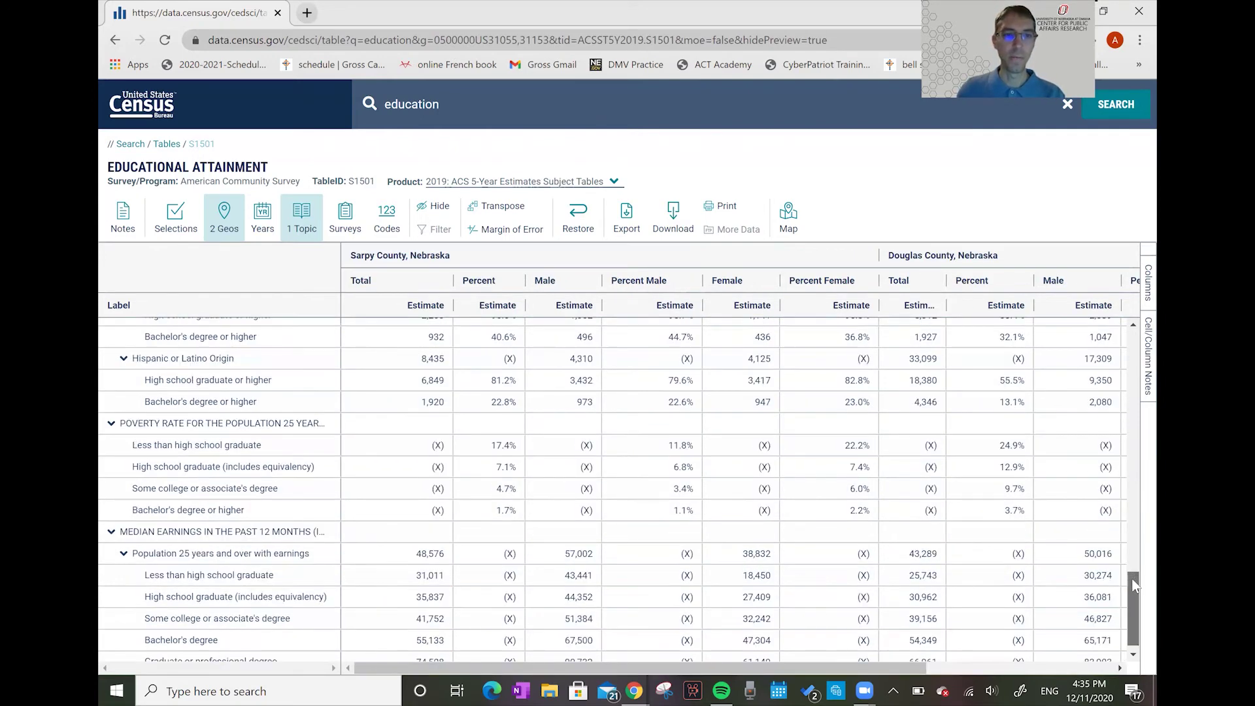
pyautogui.scroll(-1, 497, 460)
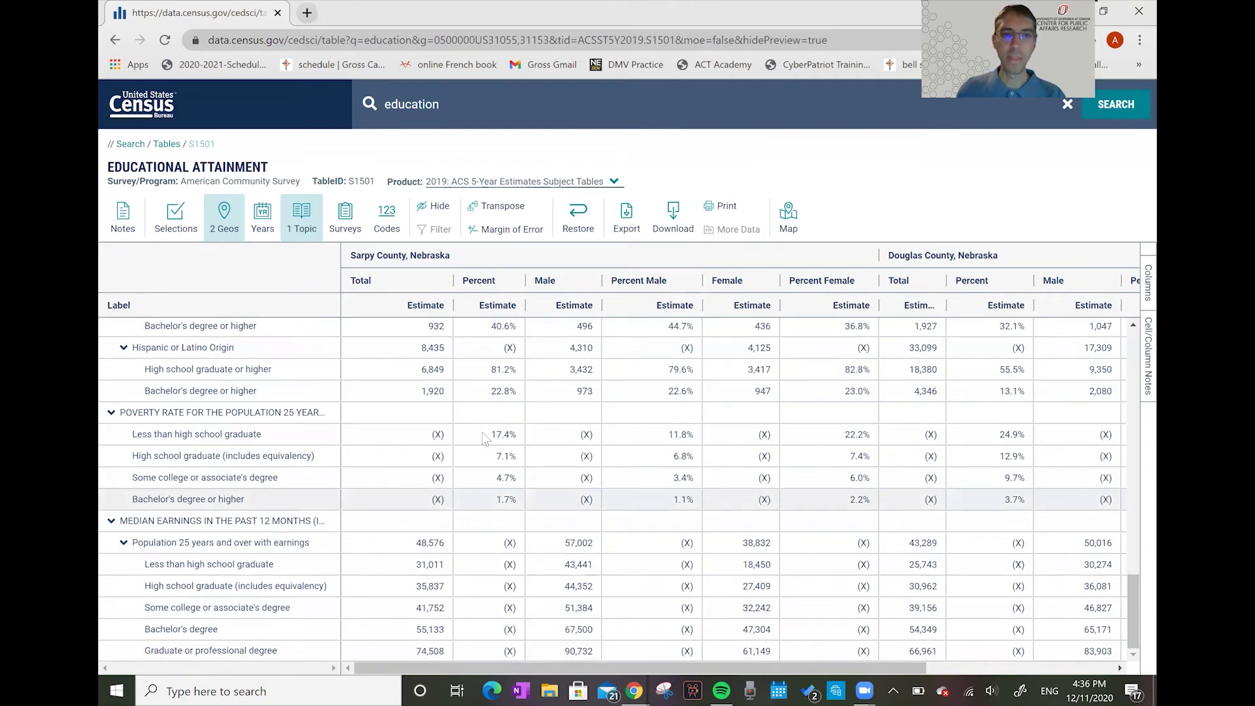
pyautogui.moveTo(489, 434); pyautogui.dragTo(489, 500)
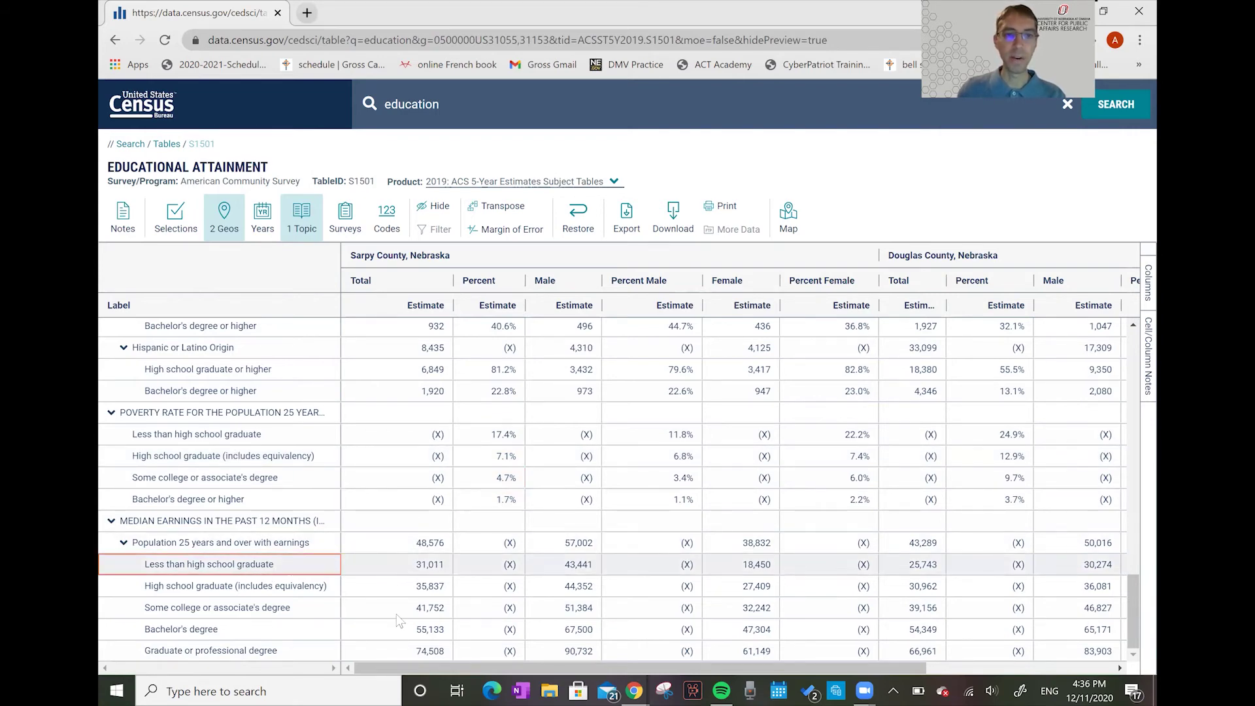
pyautogui.keyDown('shift'); pyautogui.click(400, 651); pyautogui.keyUp('shift')
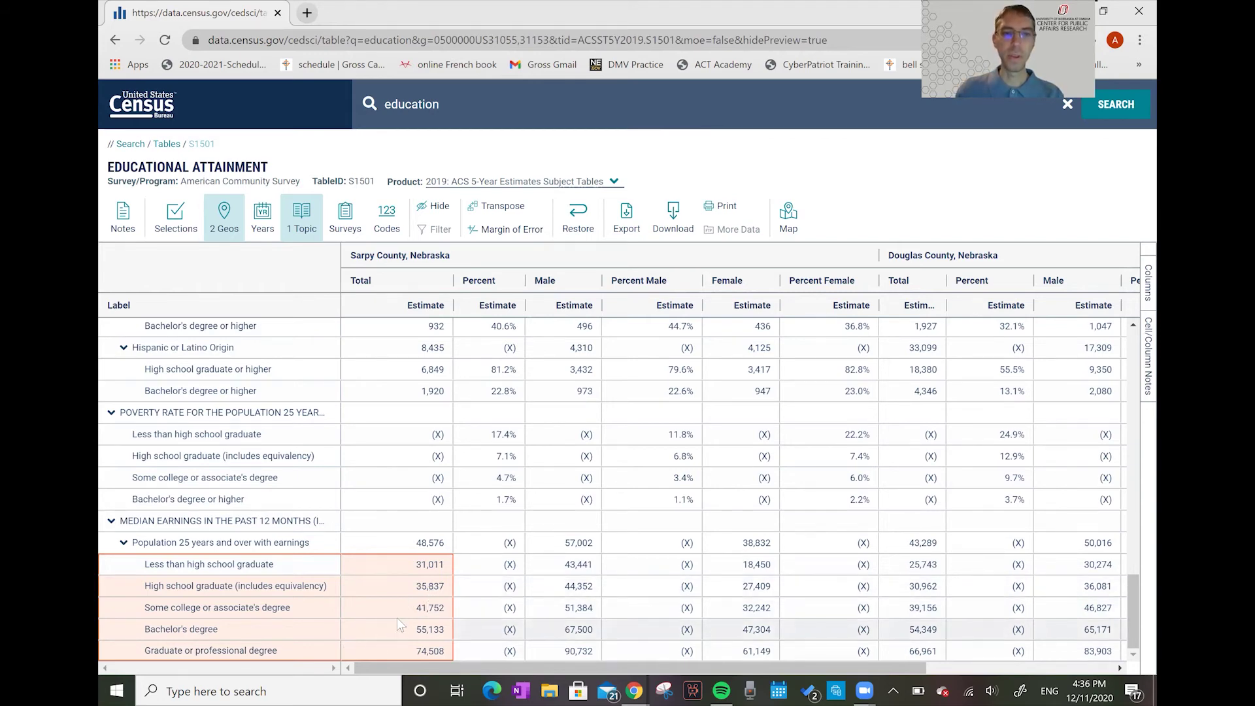
# - Highlight Douglas County's total median earnings for the five education levels, from less than high school graduate to graduate or professional degree
pyautogui.click(399, 584)
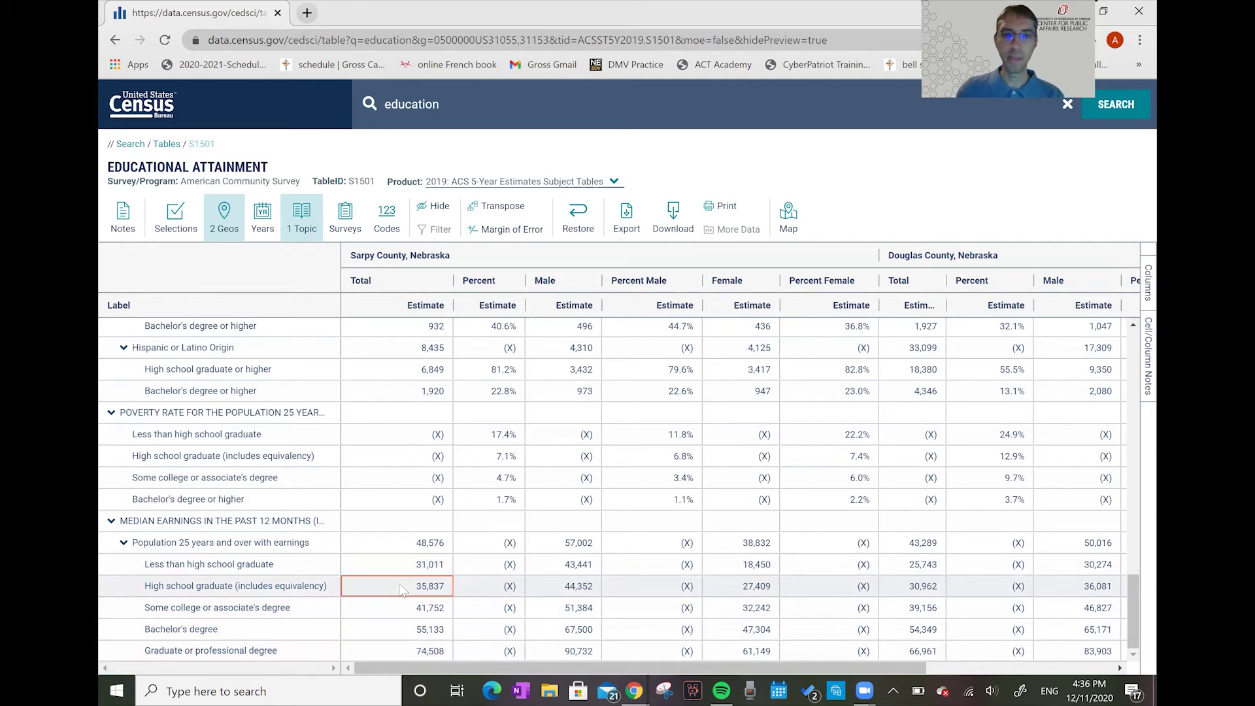
pyautogui.press('Right')
pyautogui.press('Right')
pyautogui.press('Right')
pyautogui.press('Right')
pyautogui.press('Right')
pyautogui.press('Right')
pyautogui.press('Right')
pyautogui.press('Right')
pyautogui.press('Right')
pyautogui.press('Right')
pyautogui.press('Right')
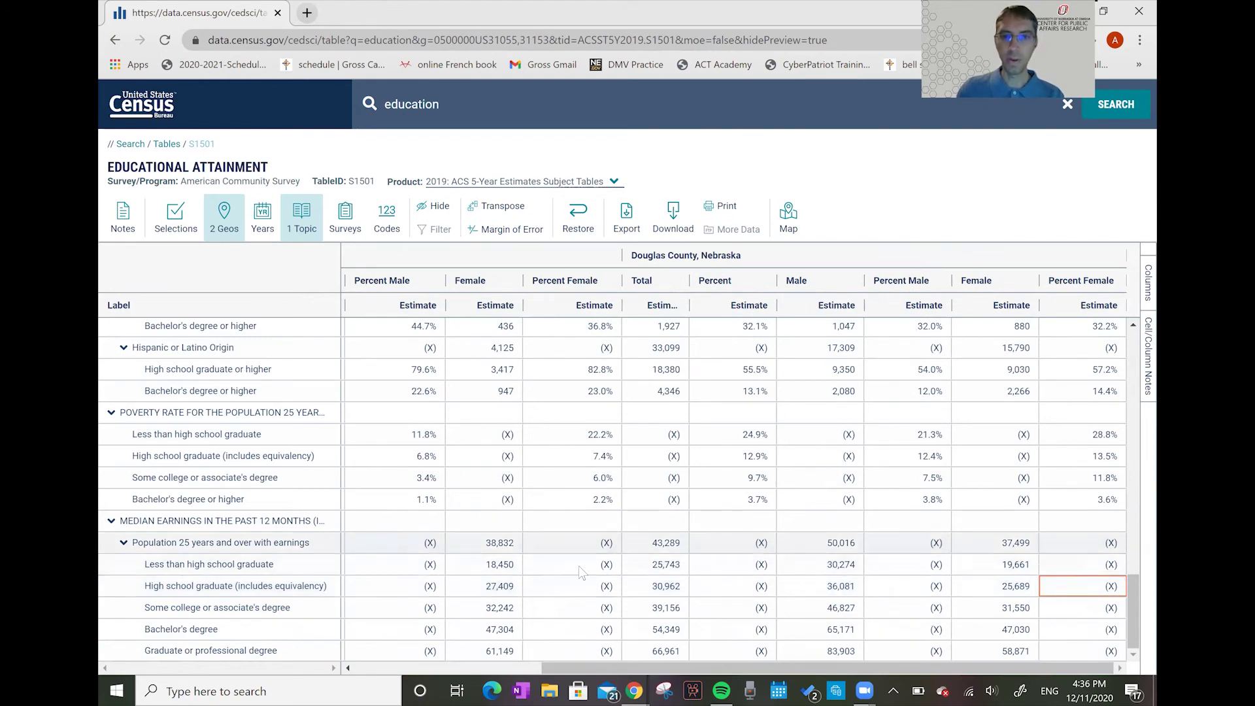
pyautogui.moveTo(642, 567); pyautogui.dragTo(640, 651)
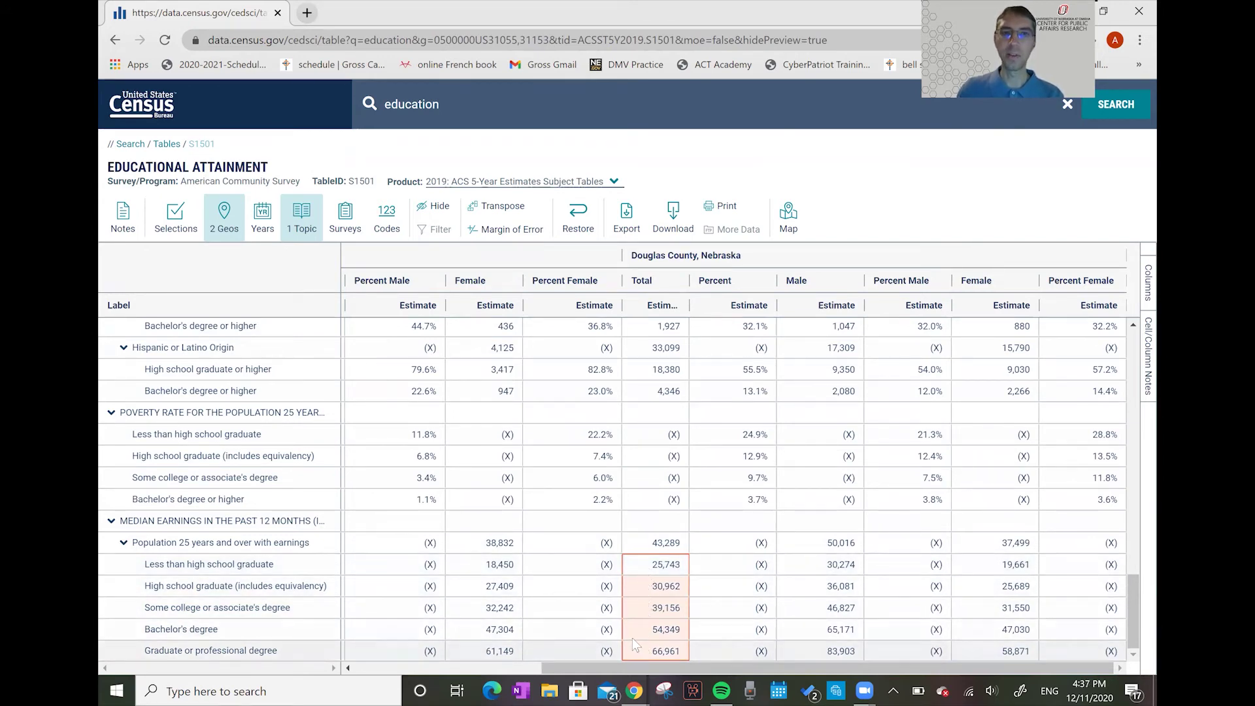
# - Search for "fertility" and open the Fertility table S1301 in the customizable table view
pyautogui.click(443, 107)
pyautogui.write('f')
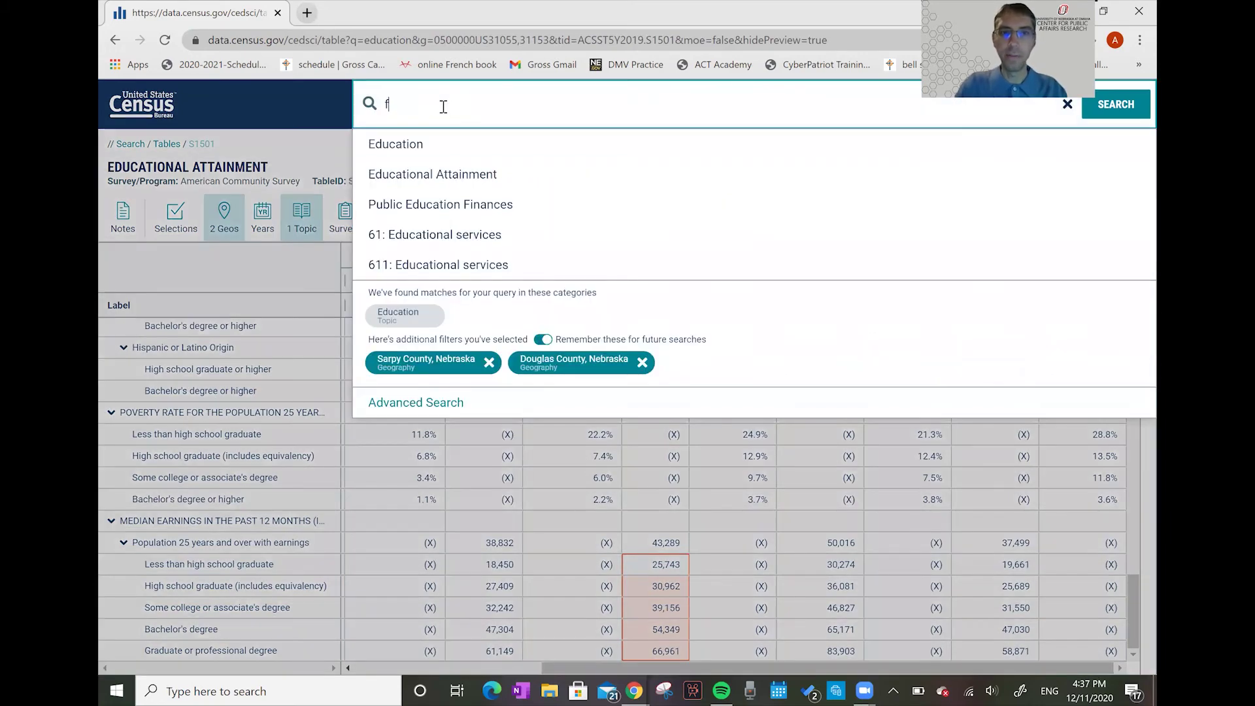
pyautogui.write('ertility')
pyautogui.press('Return')
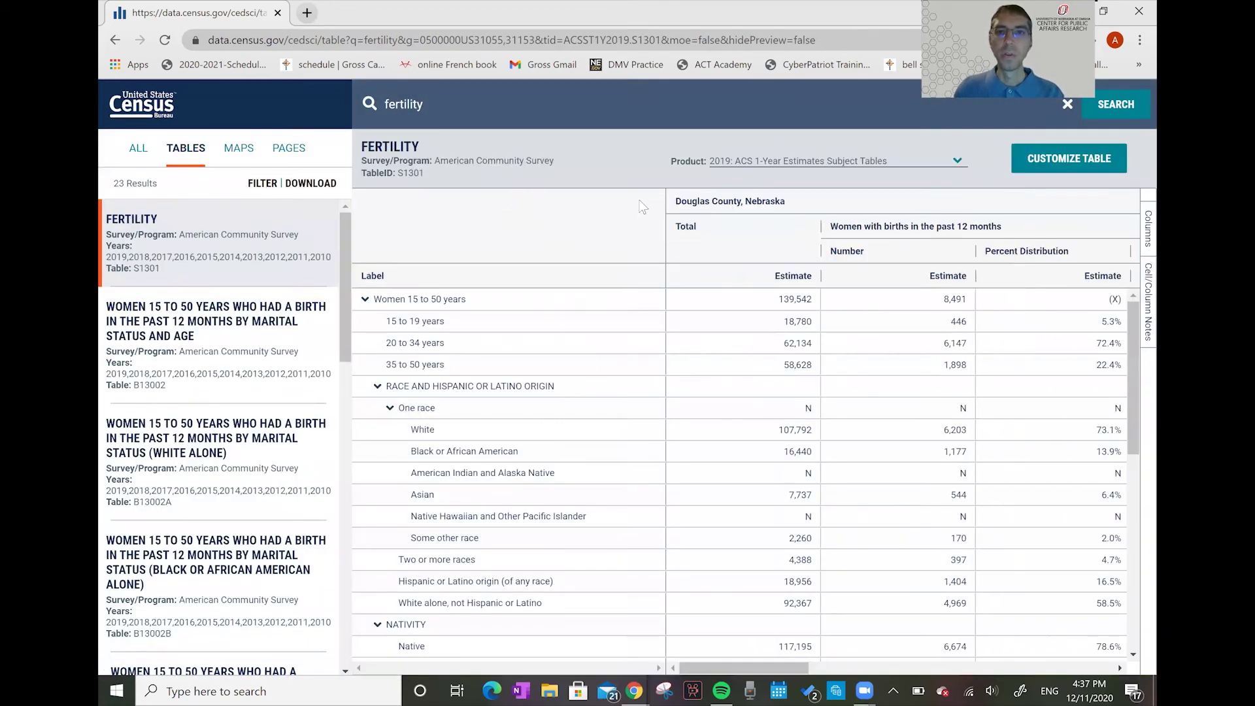
pyautogui.click(1055, 166)
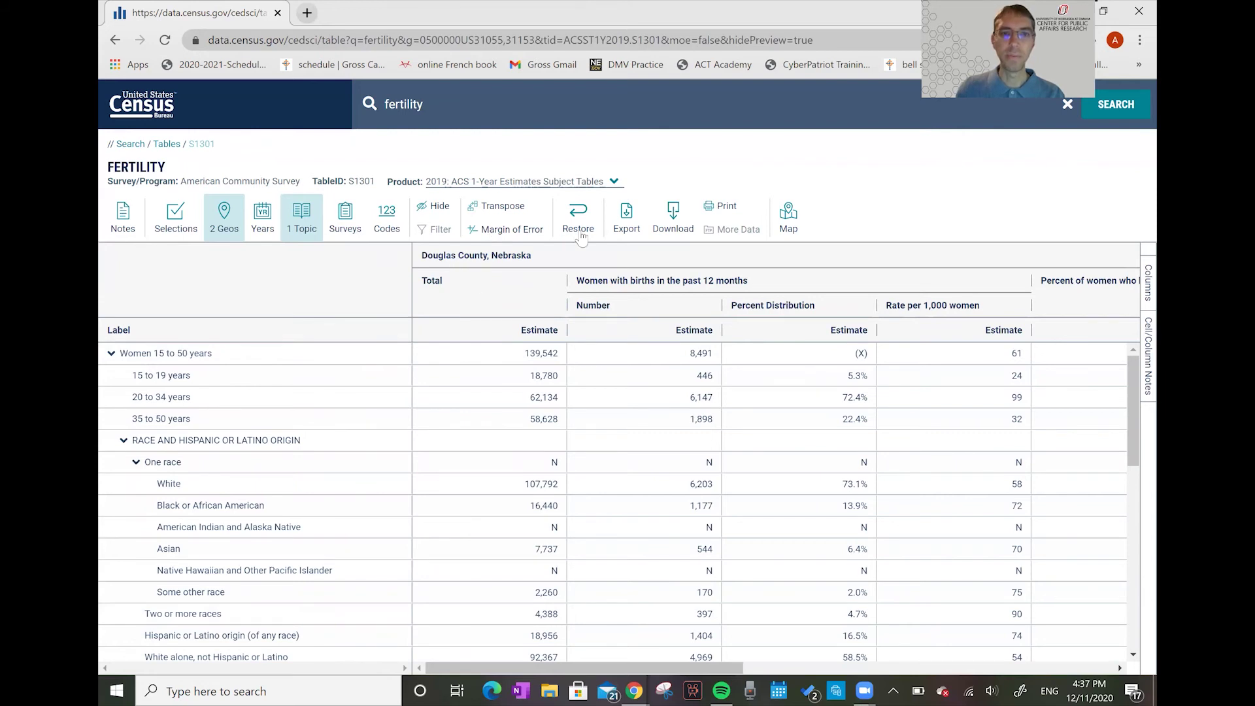
# - Switch the Fertility table to 2019: ACS 5-Year Estimates Subject Tables and narrow Douglas County's Number, Percent Distribution and Rate per 1,000 women columns
pyautogui.click(613, 183)
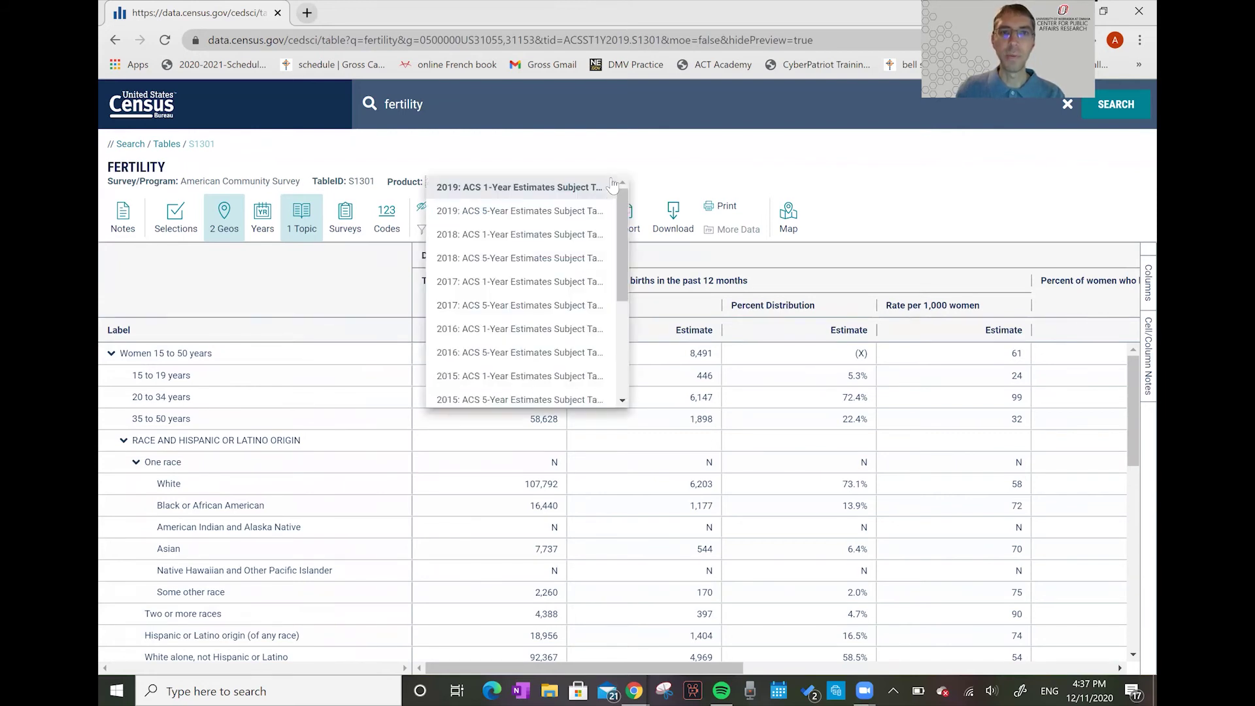
pyautogui.click(487, 217)
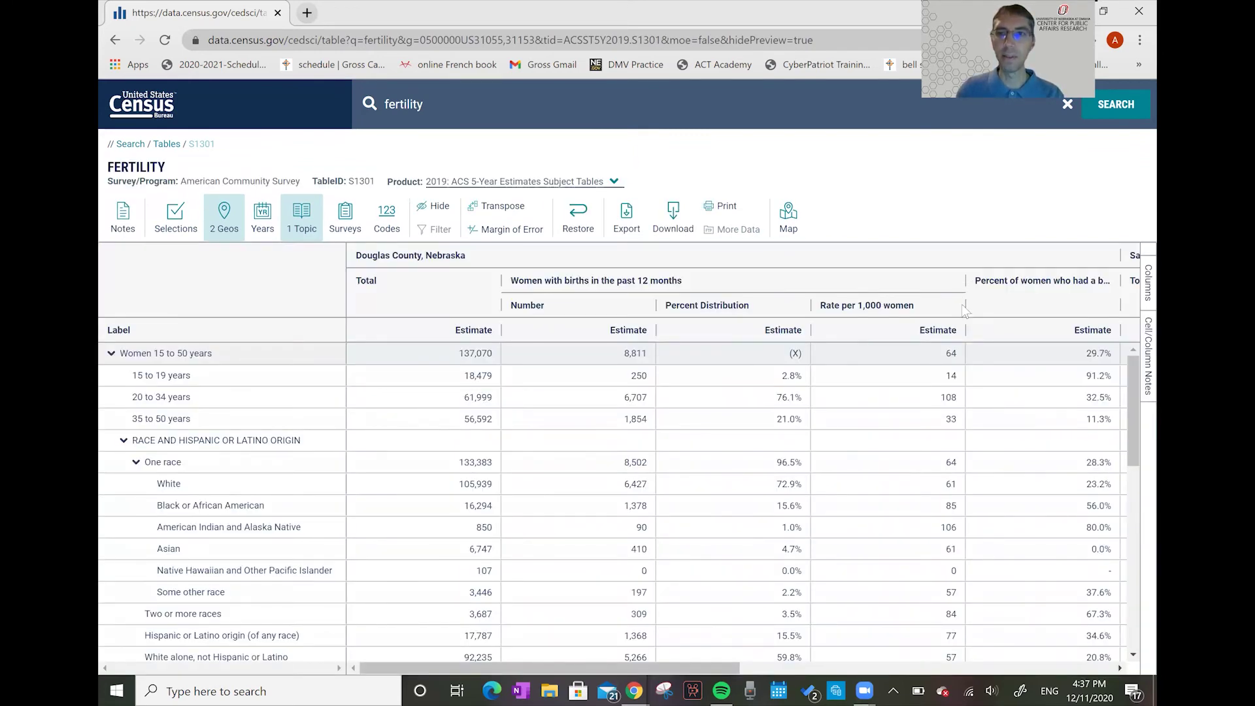
pyautogui.moveTo(966, 305); pyautogui.dragTo(818, 307)
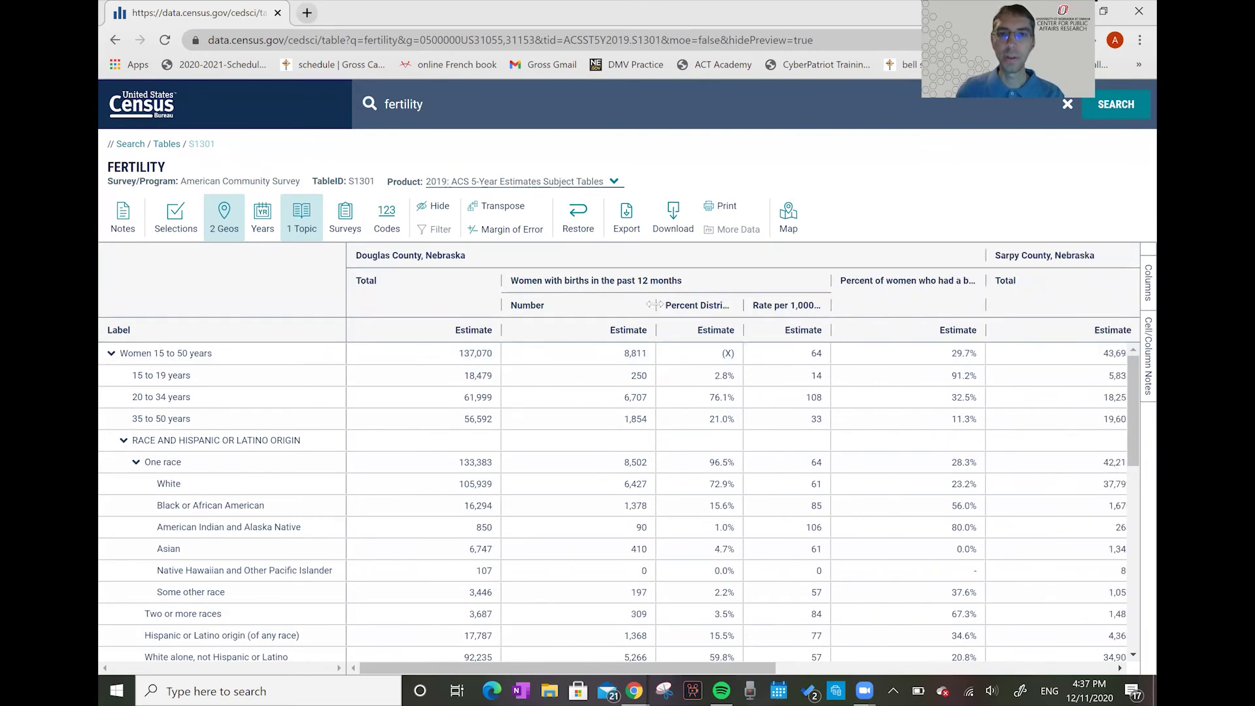
pyautogui.moveTo(654, 305); pyautogui.dragTo(576, 305)
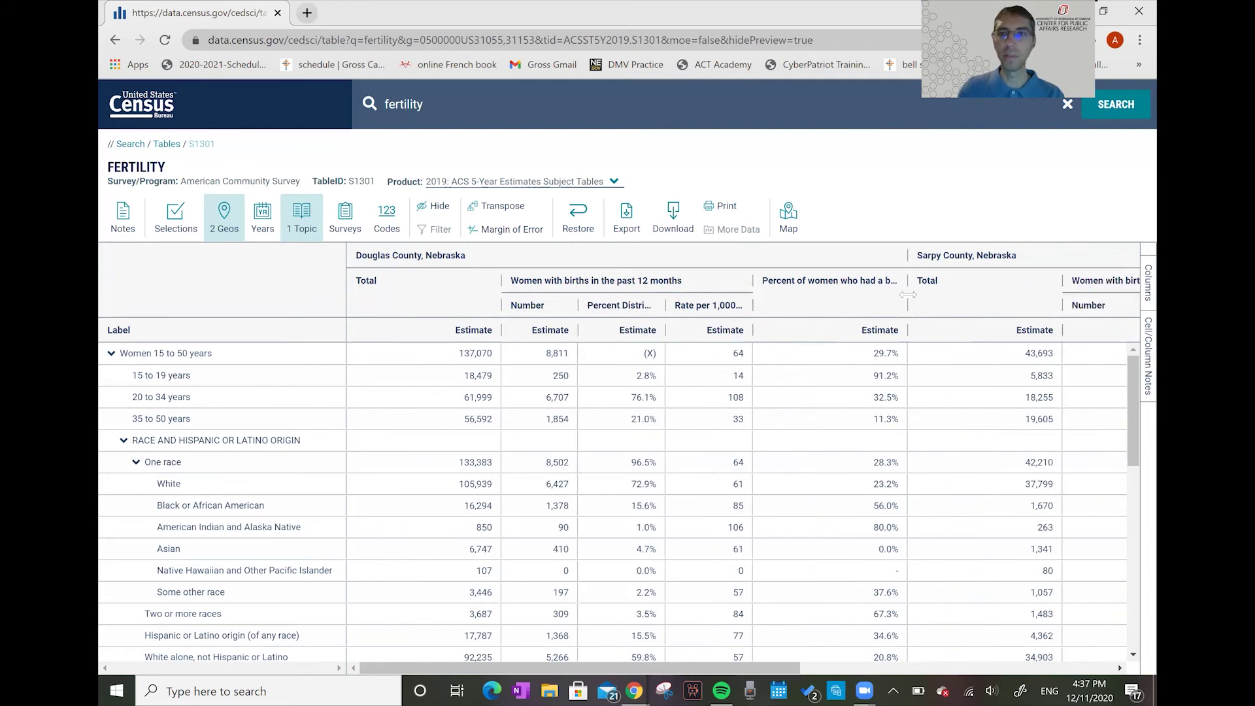
# - Remove Sarpy County, Nebraska from the selected geographies so the Fertility table covers only Douglas County
pyautogui.click(226, 222)
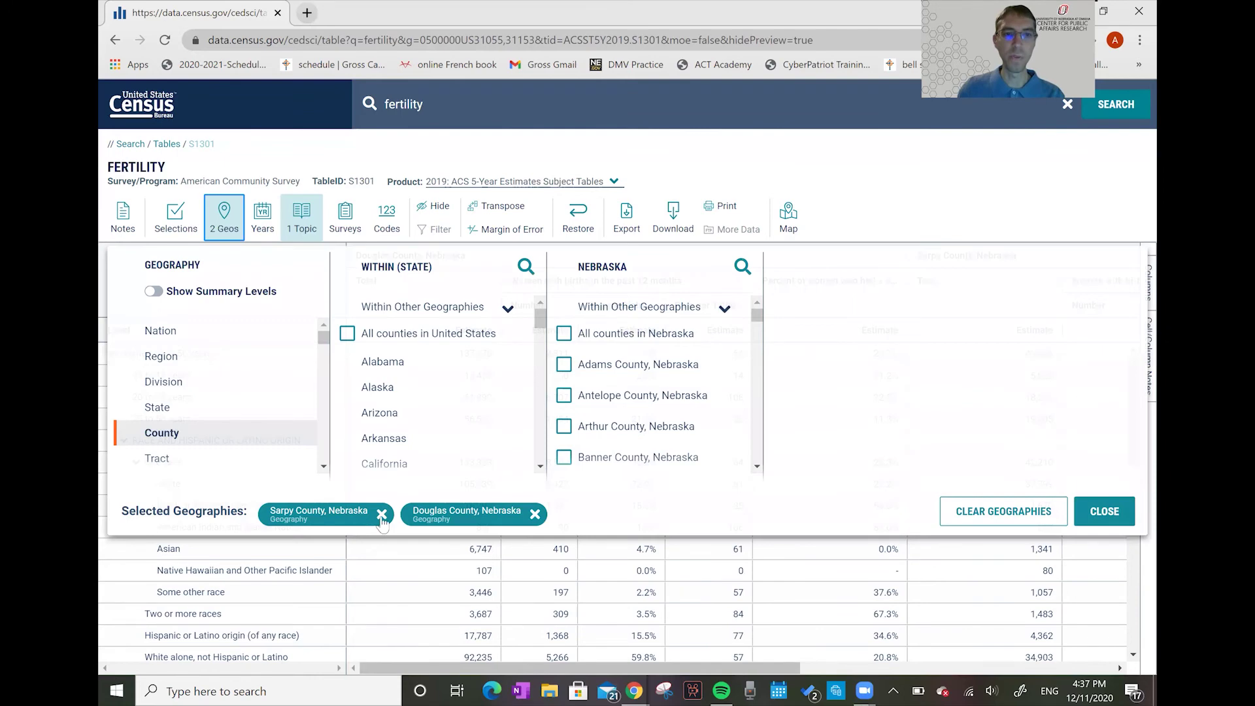
pyautogui.click(381, 515)
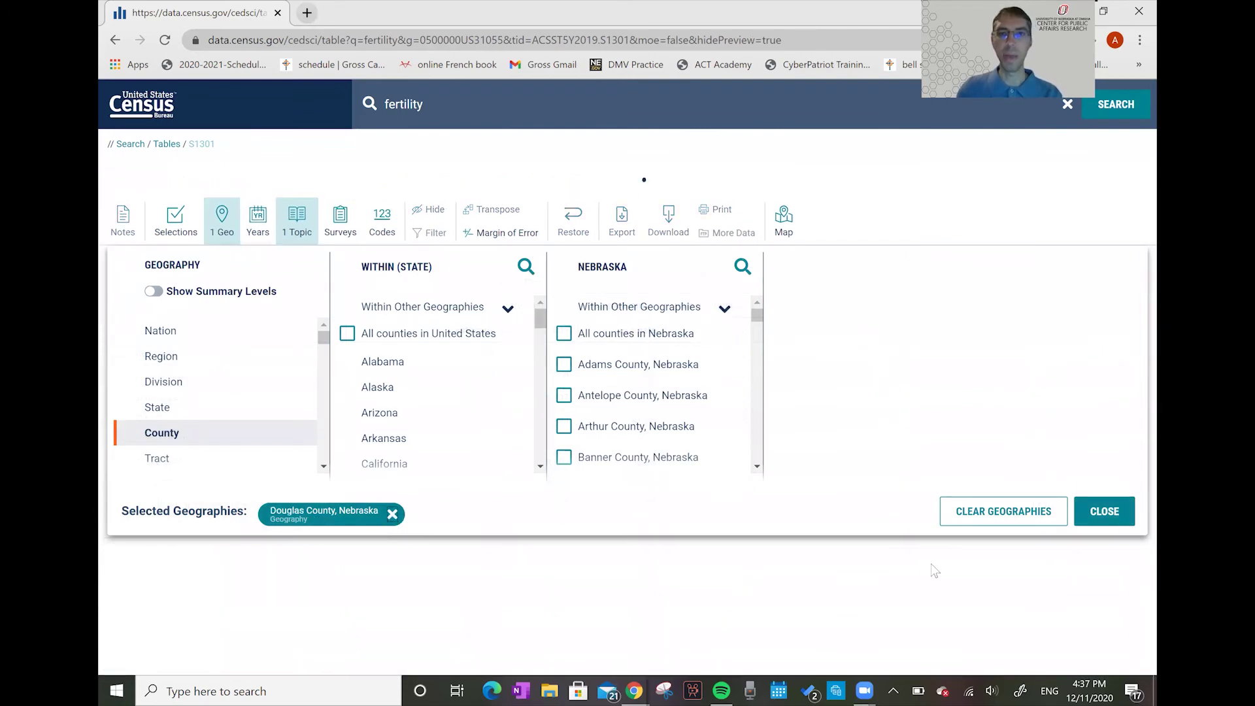
pyautogui.click(1107, 521)
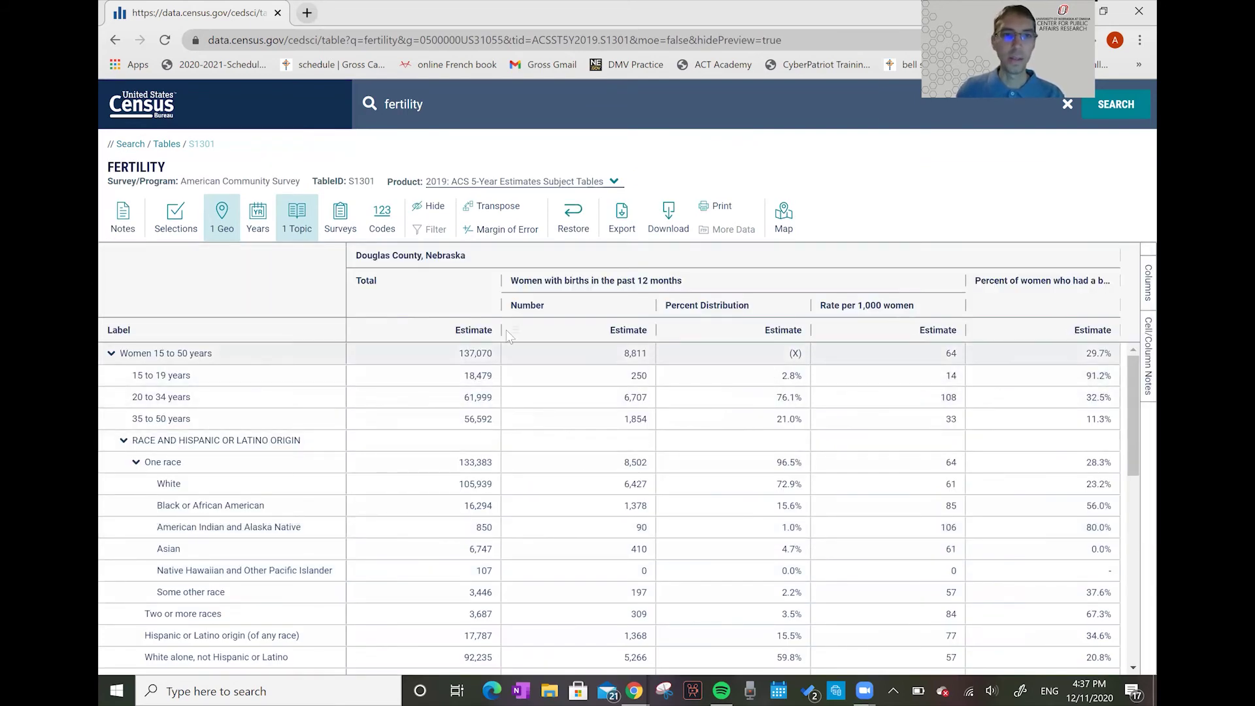
# - Narrow the Label, Total and Rate per 1,000 women columns and widen the unmarried-women percentage column to fit its full heading
pyautogui.moveTo(501, 310); pyautogui.dragTo(406, 306)
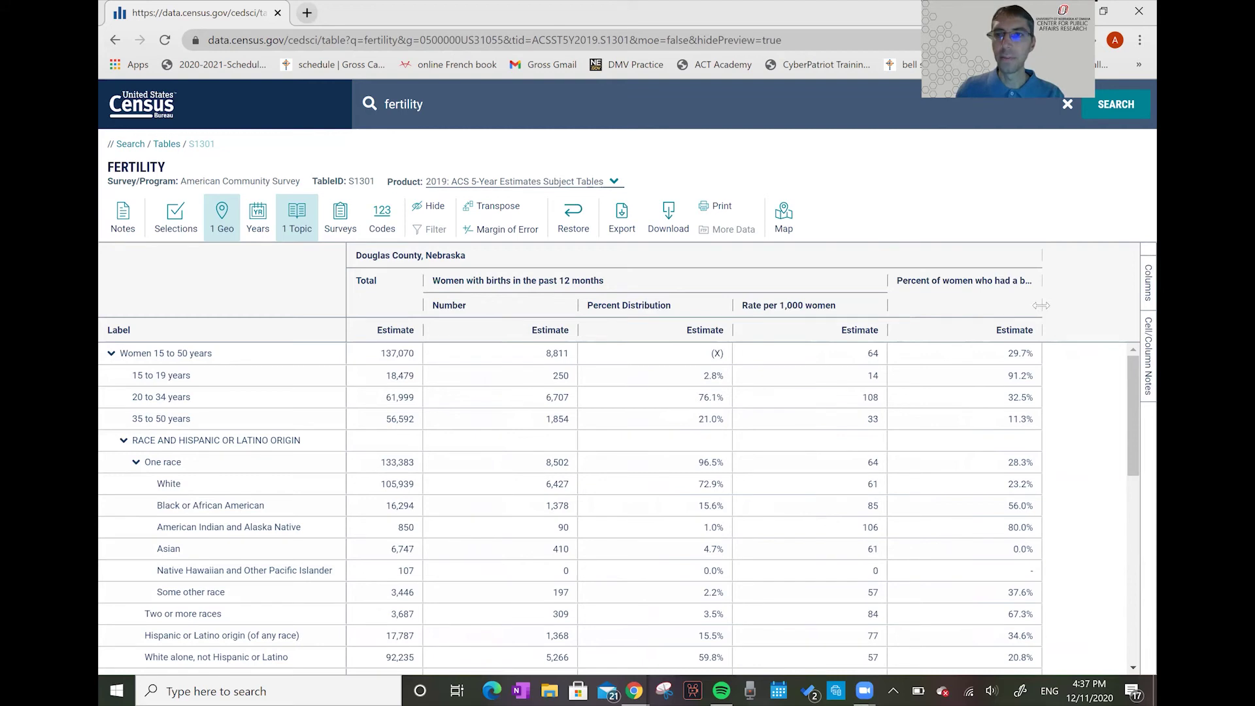
pyautogui.moveTo(1041, 304); pyautogui.dragTo(1123, 305)
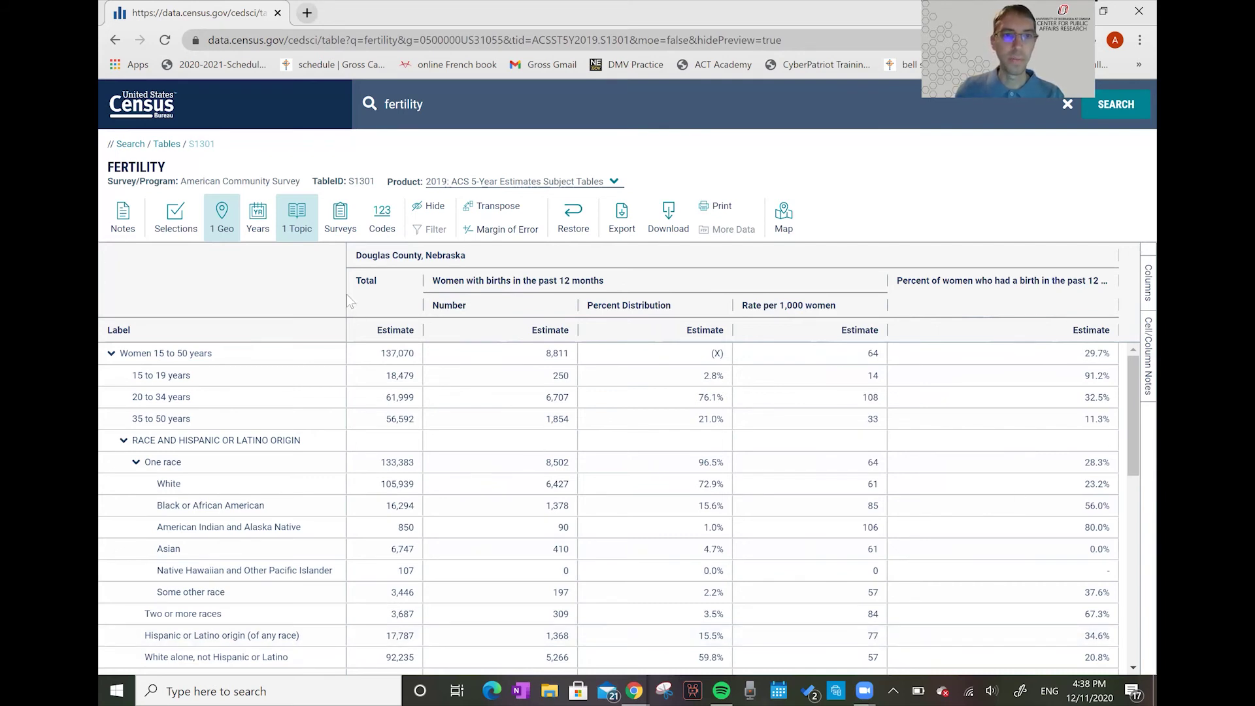
pyautogui.moveTo(344, 294); pyautogui.dragTo(294, 299)
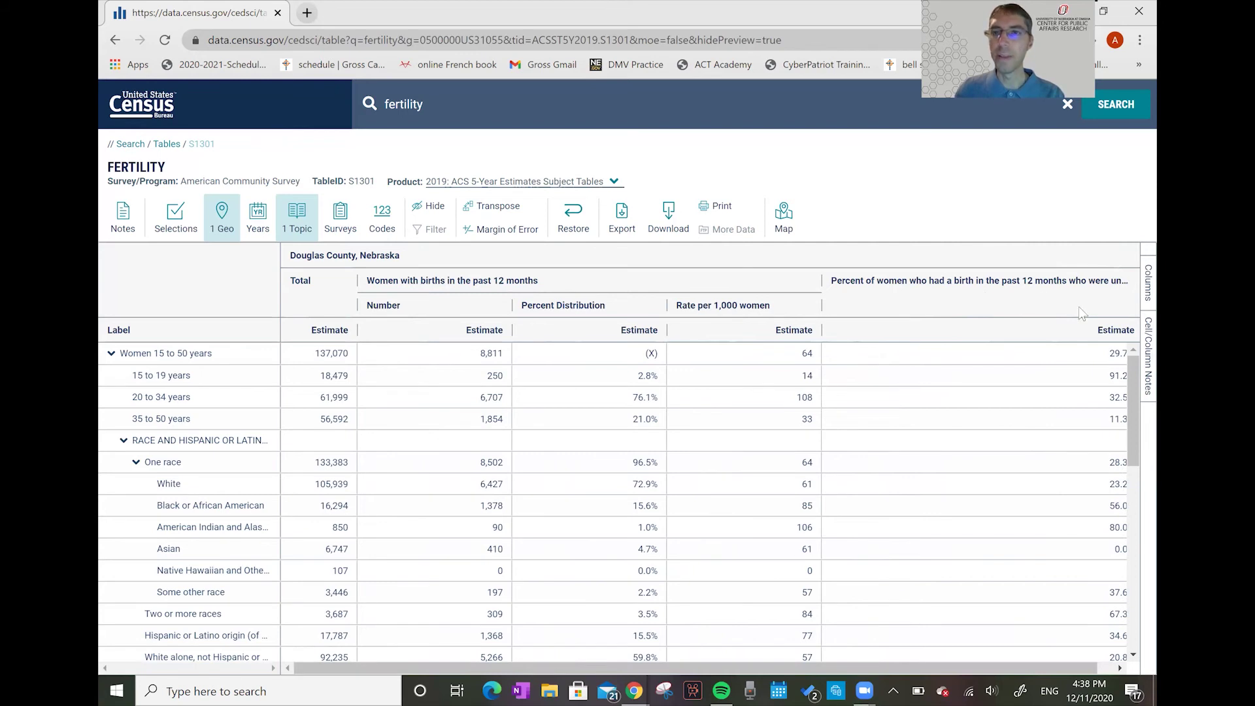
pyautogui.moveTo(817, 306); pyautogui.dragTo(786, 306)
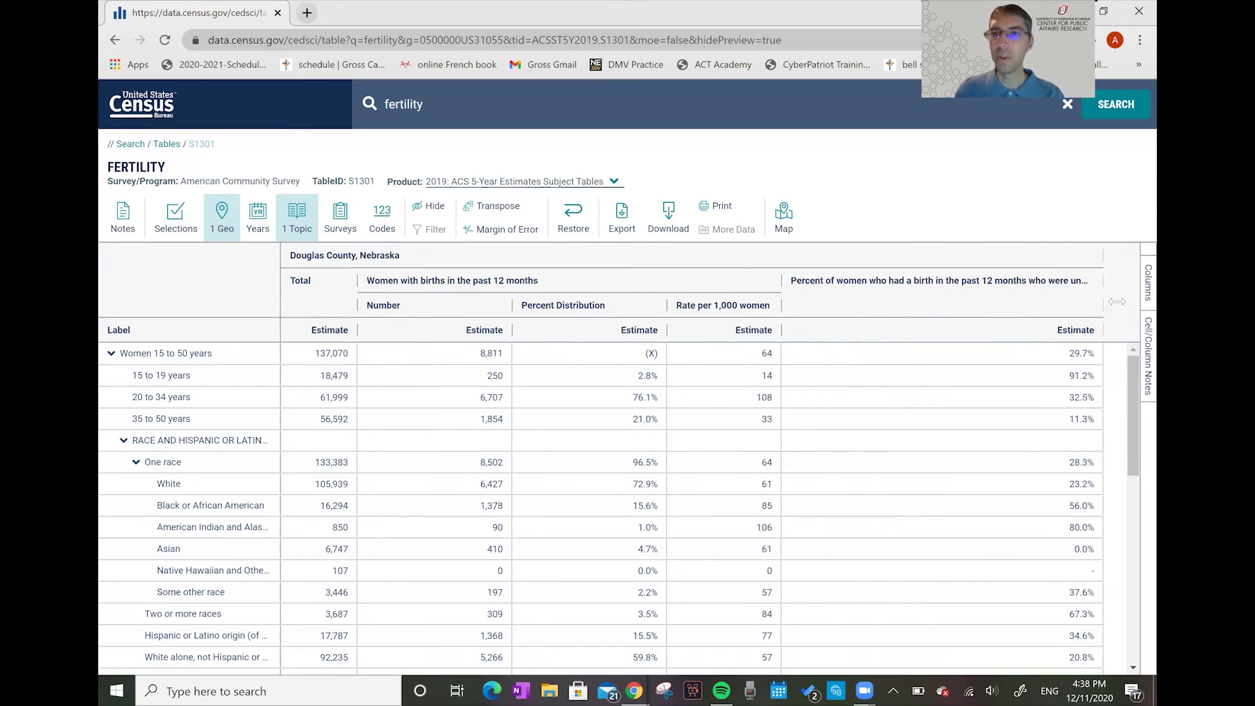
pyautogui.moveTo(1120, 302); pyautogui.dragTo(1126, 305)
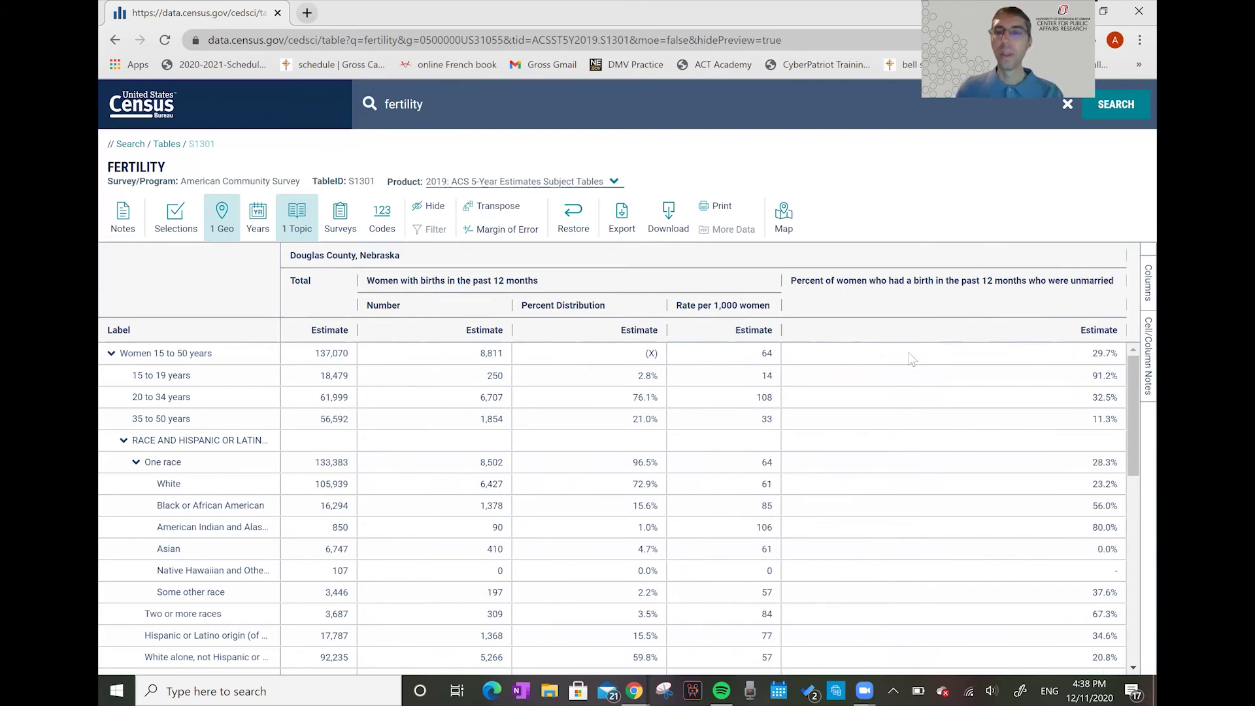
# - Highlight the 15 to 19 years row through Percent Distribution and examine the age groups' birth and unmarried percentages
pyautogui.click(362, 357)
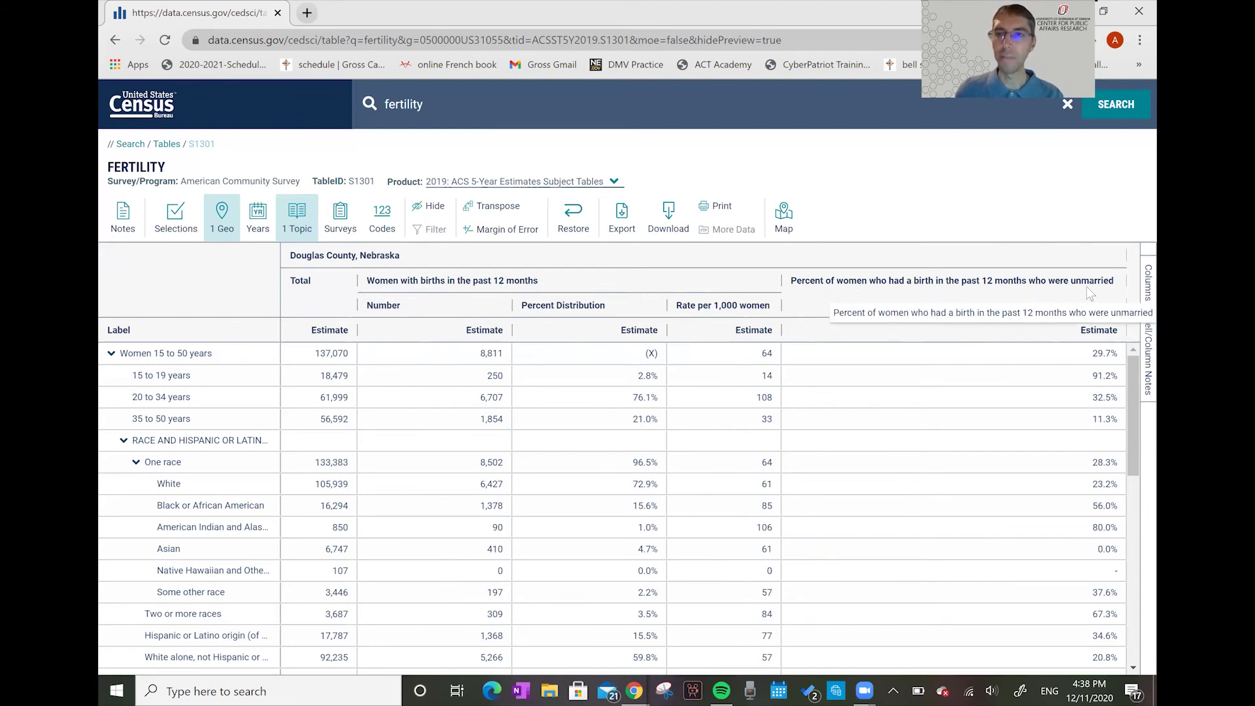
pyautogui.click(287, 395)
pyautogui.click(694, 372)
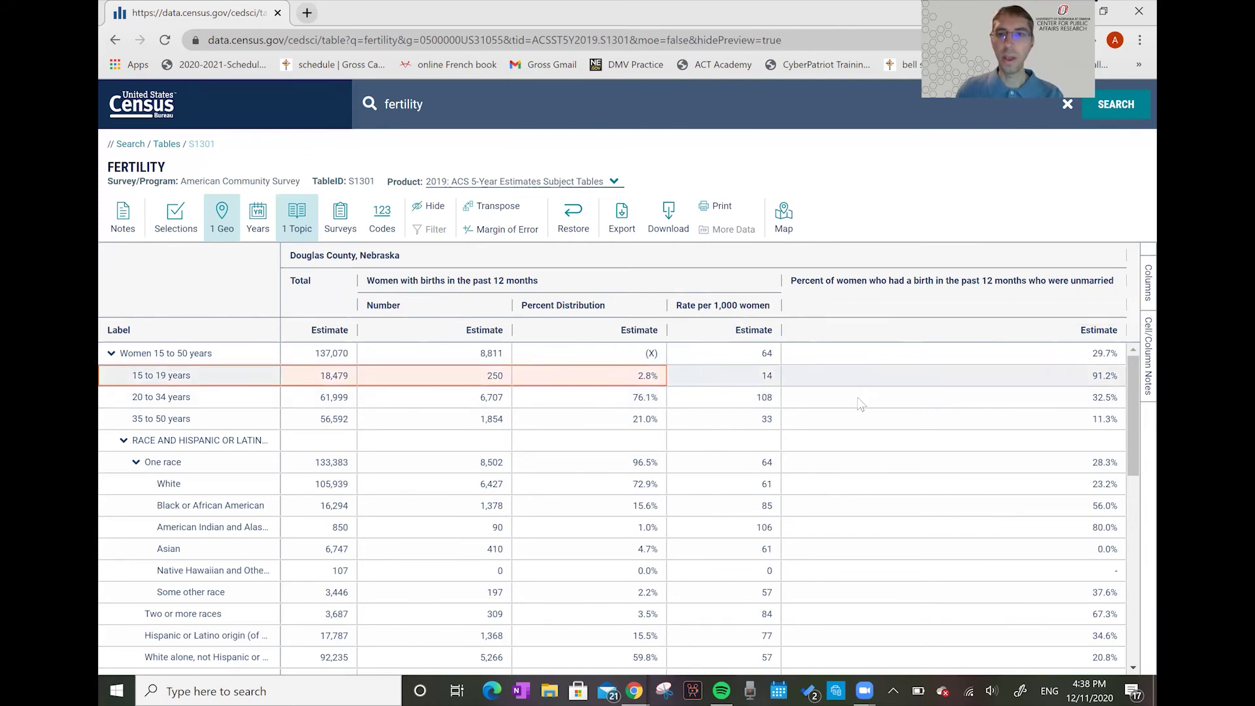
pyautogui.keyDown('shift'); pyautogui.click(861, 421); pyautogui.keyUp('shift')
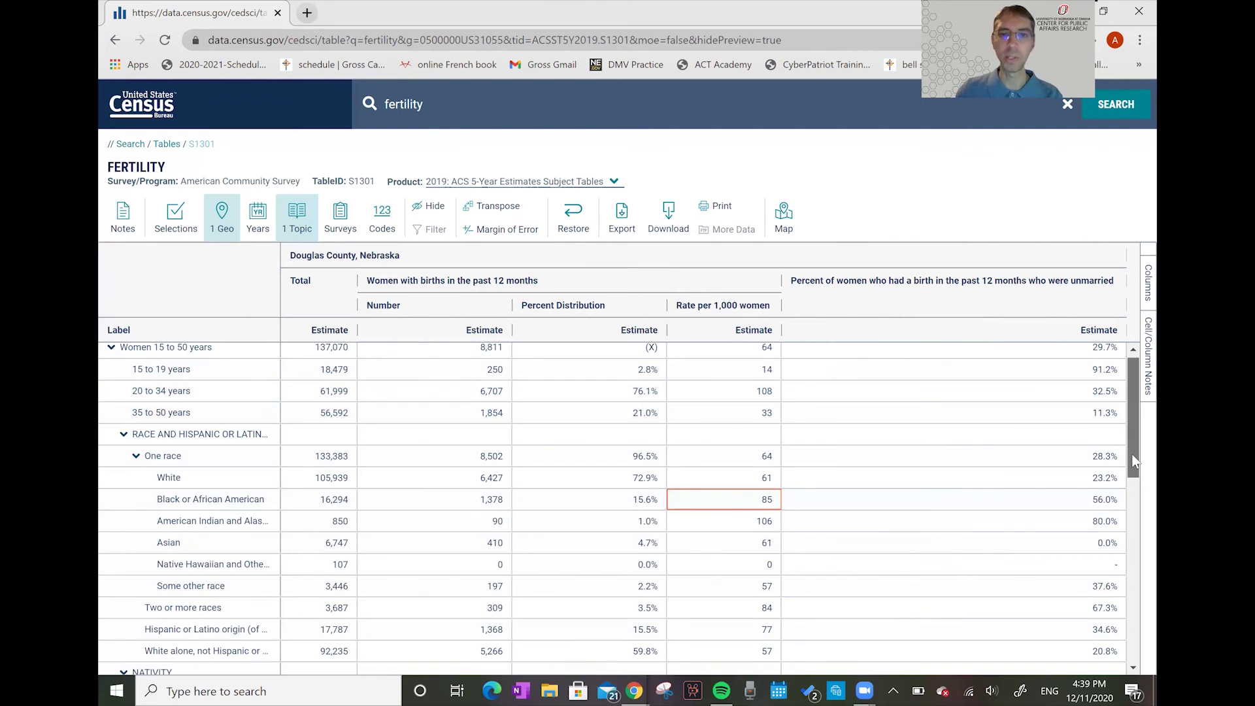
# - Highlight the birth rates per 1,000 women for White alone not Hispanic, Hispanic or Latino, and Black or African American women
pyautogui.scroll(-1, 1131, 453)
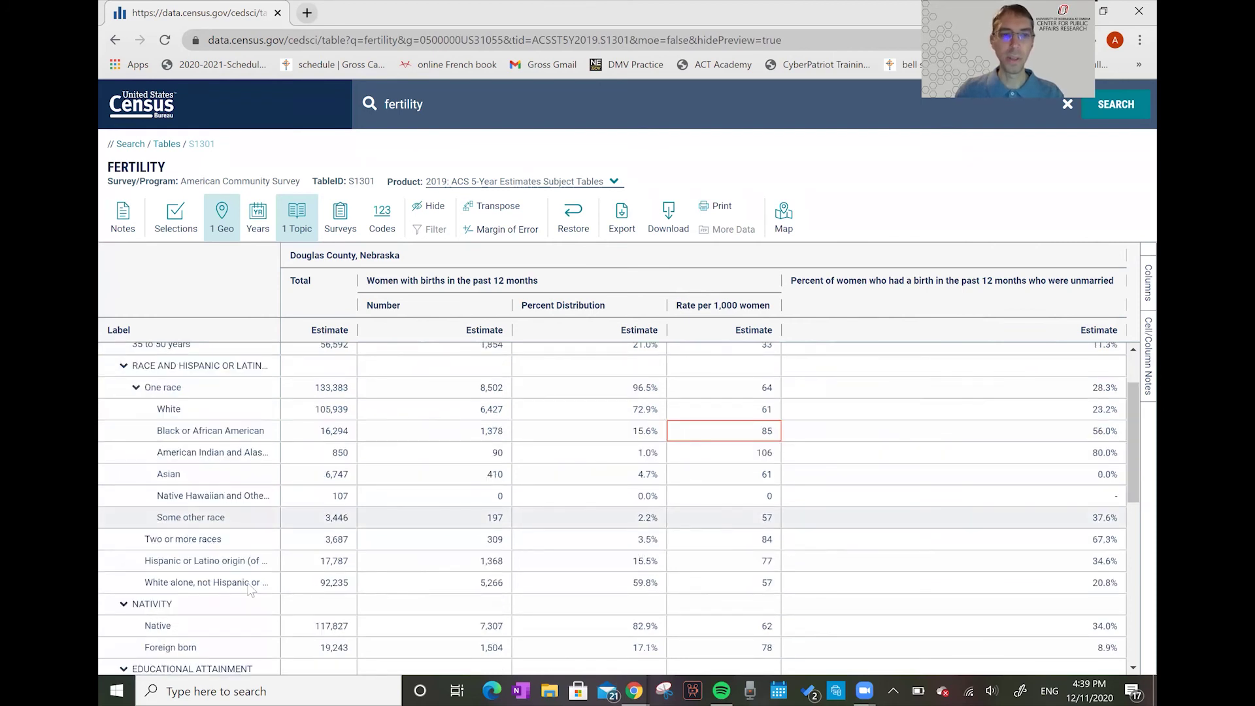
pyautogui.click(528, 578)
pyautogui.click(701, 577)
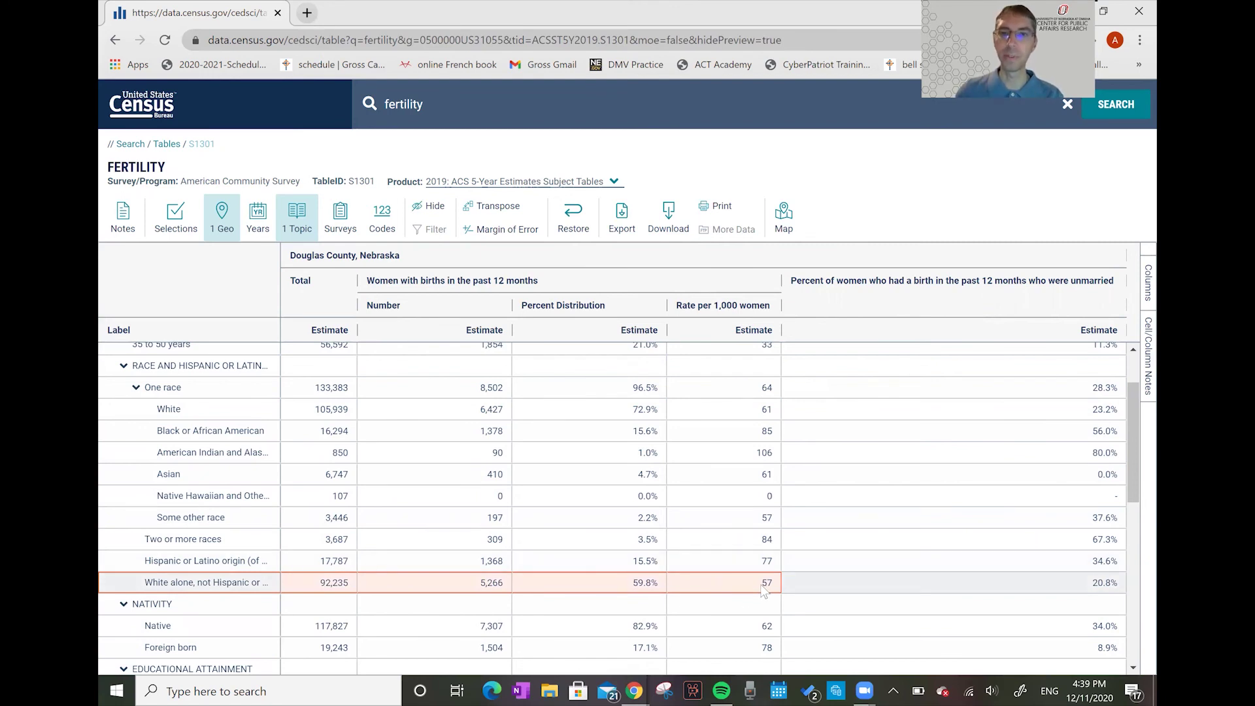
pyautogui.click(715, 559)
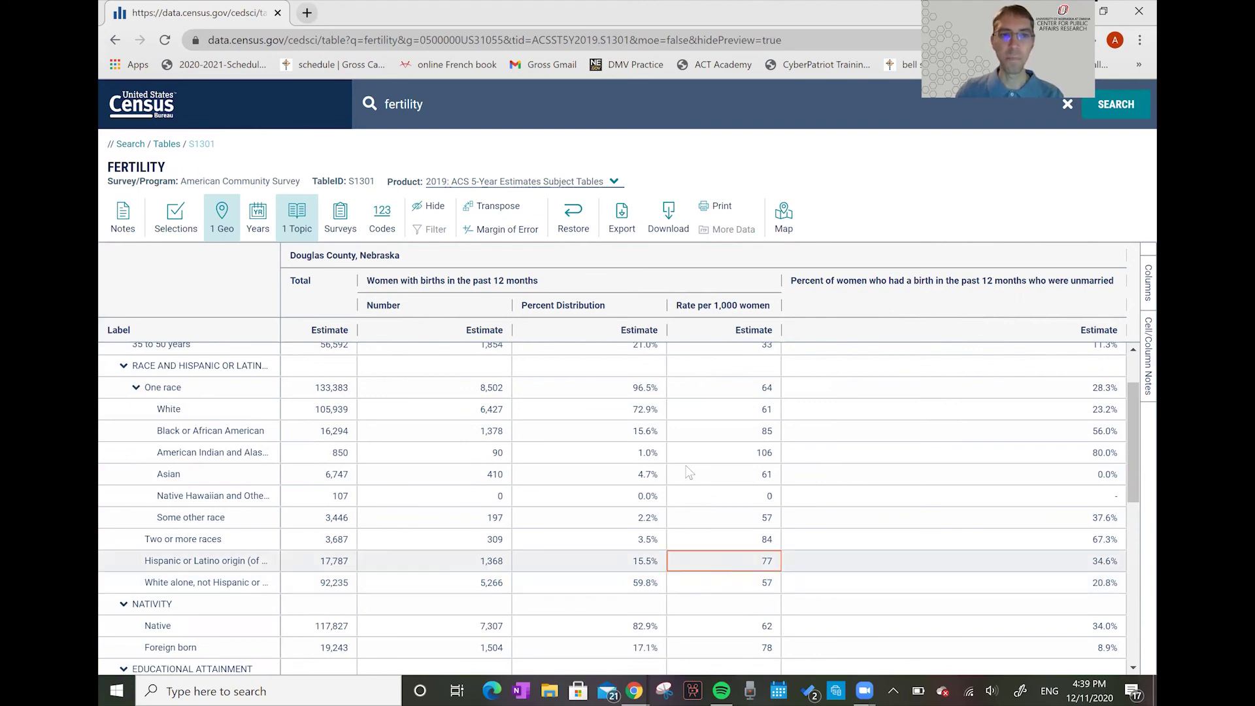
pyautogui.click(692, 429)
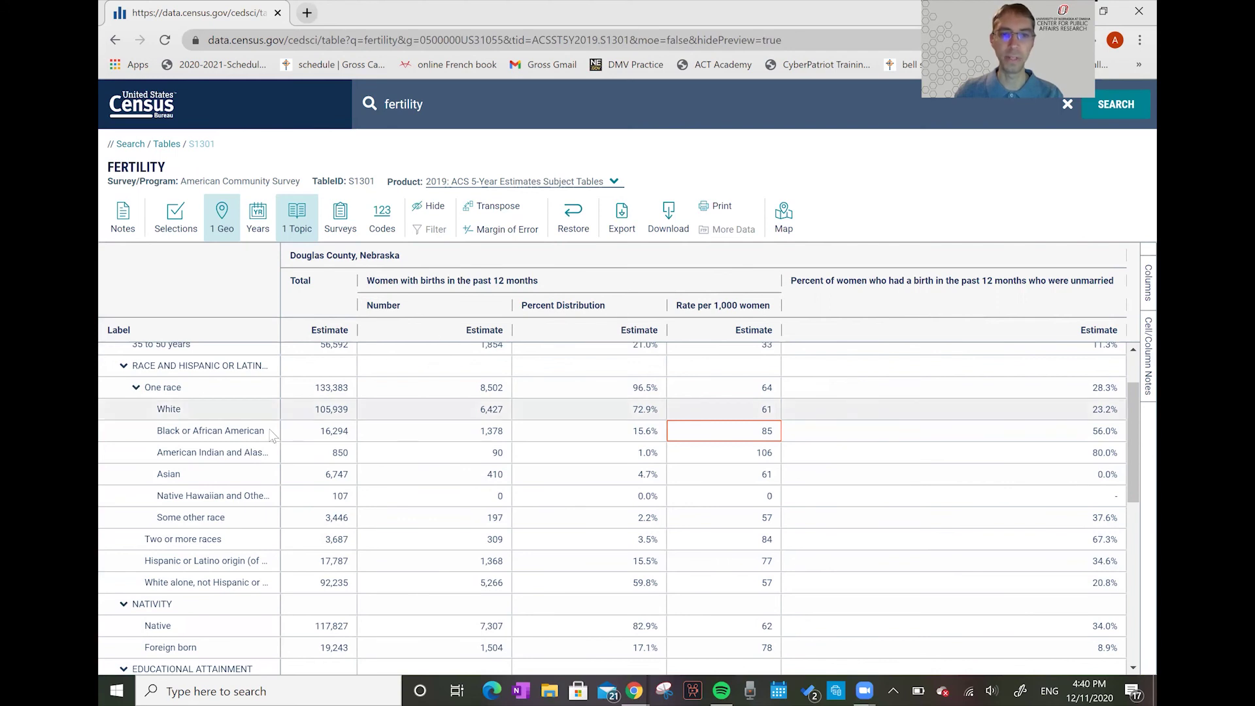
# - Widen the Label column at the education and poverty rows, and switch the Fertility table to 2011: ACS 5-Year Estimates Subject Tables
pyautogui.moveTo(1131, 445); pyautogui.dragTo(1132, 572)
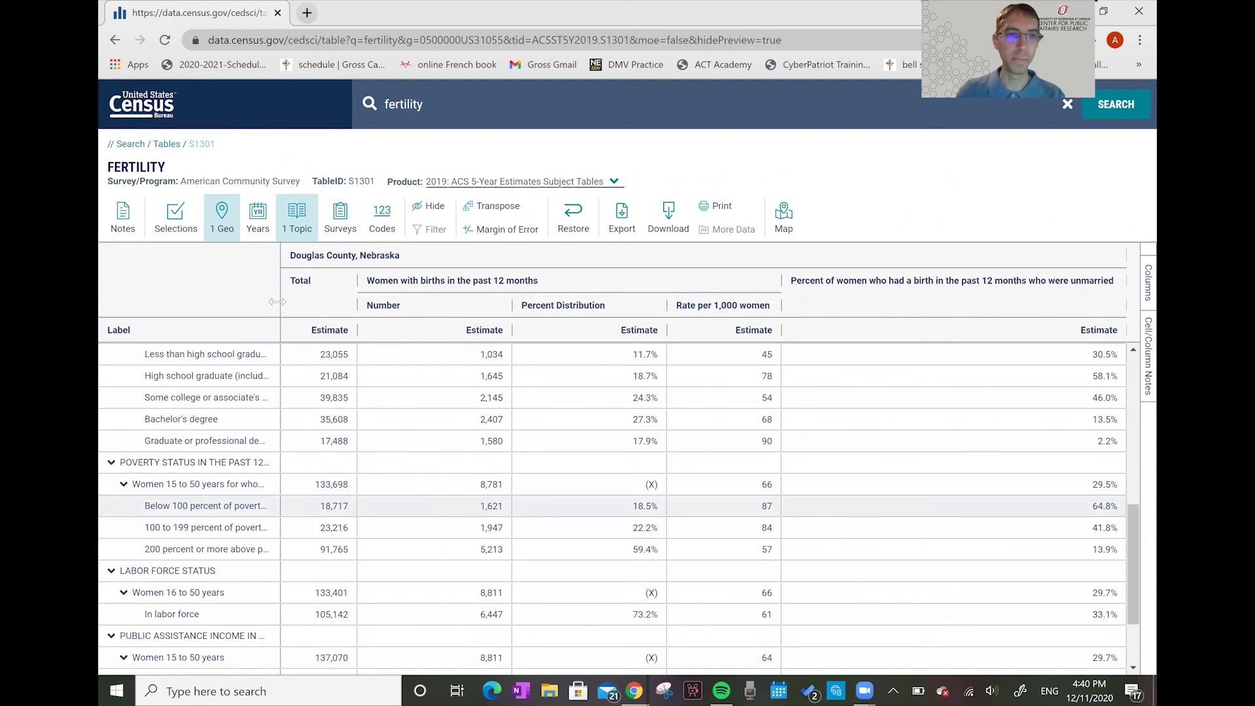
pyautogui.moveTo(297, 302); pyautogui.dragTo(321, 302)
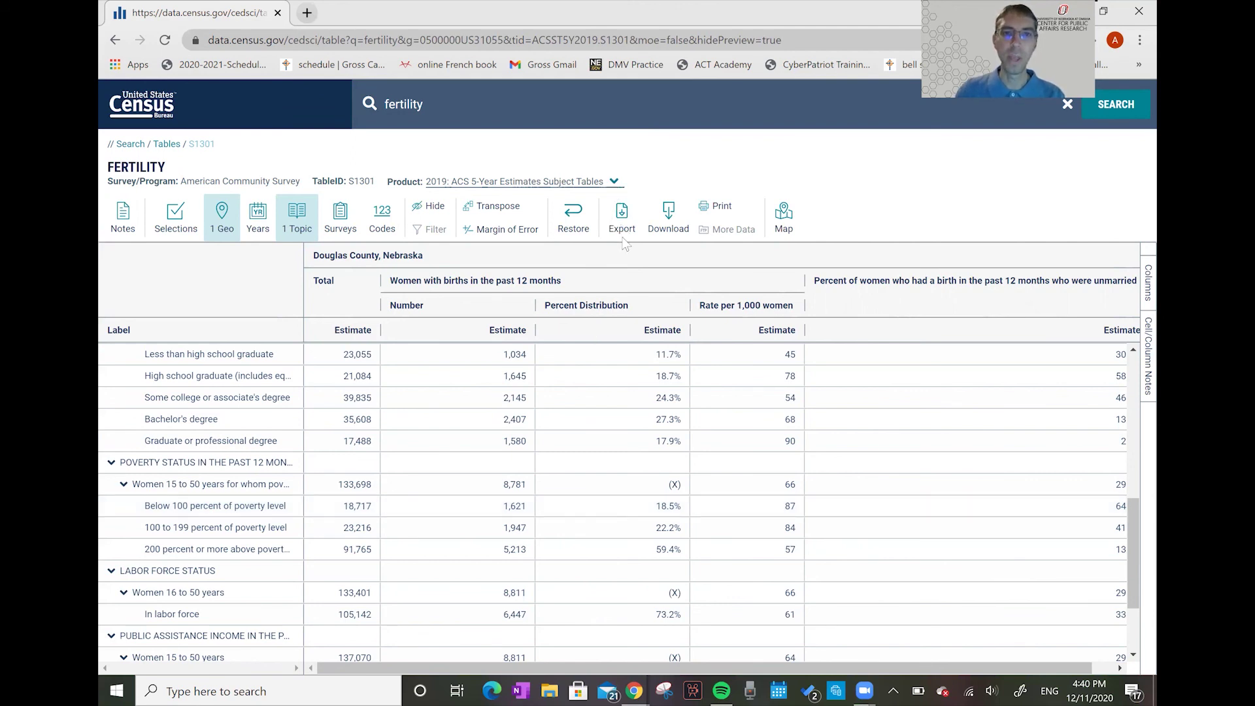
pyautogui.click(614, 185)
pyautogui.click(621, 319)
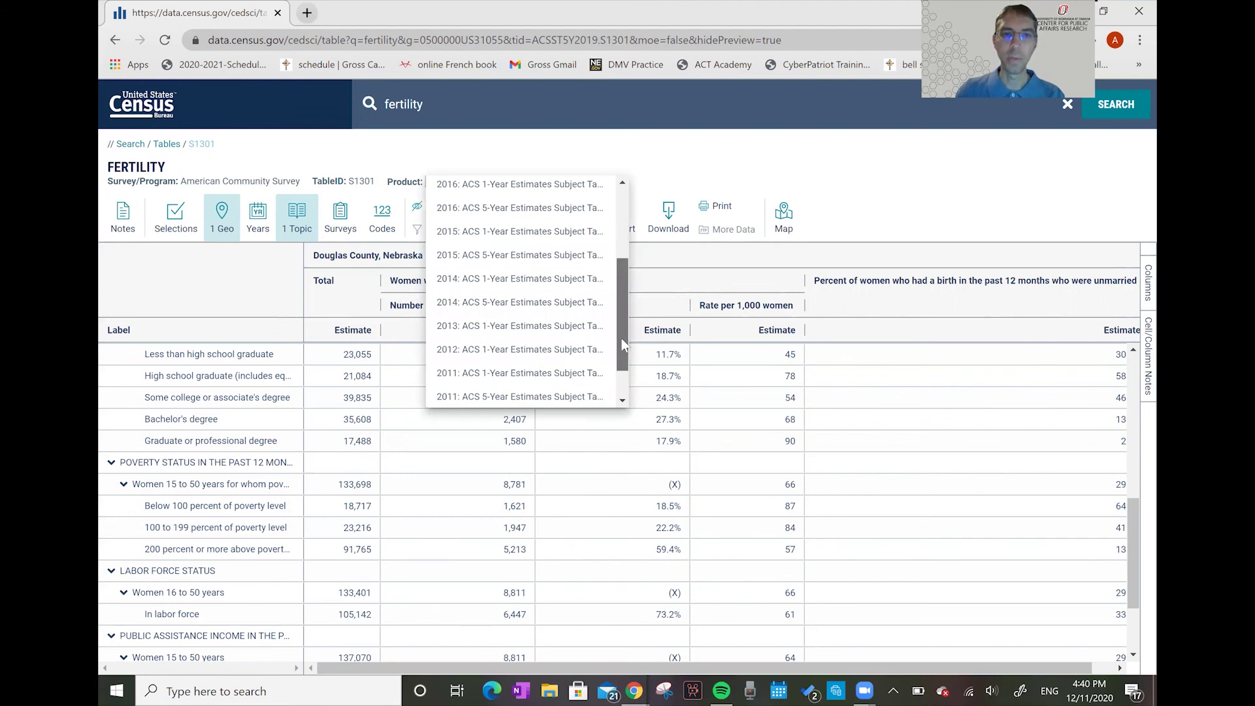
pyautogui.scroll(-1, 621, 339)
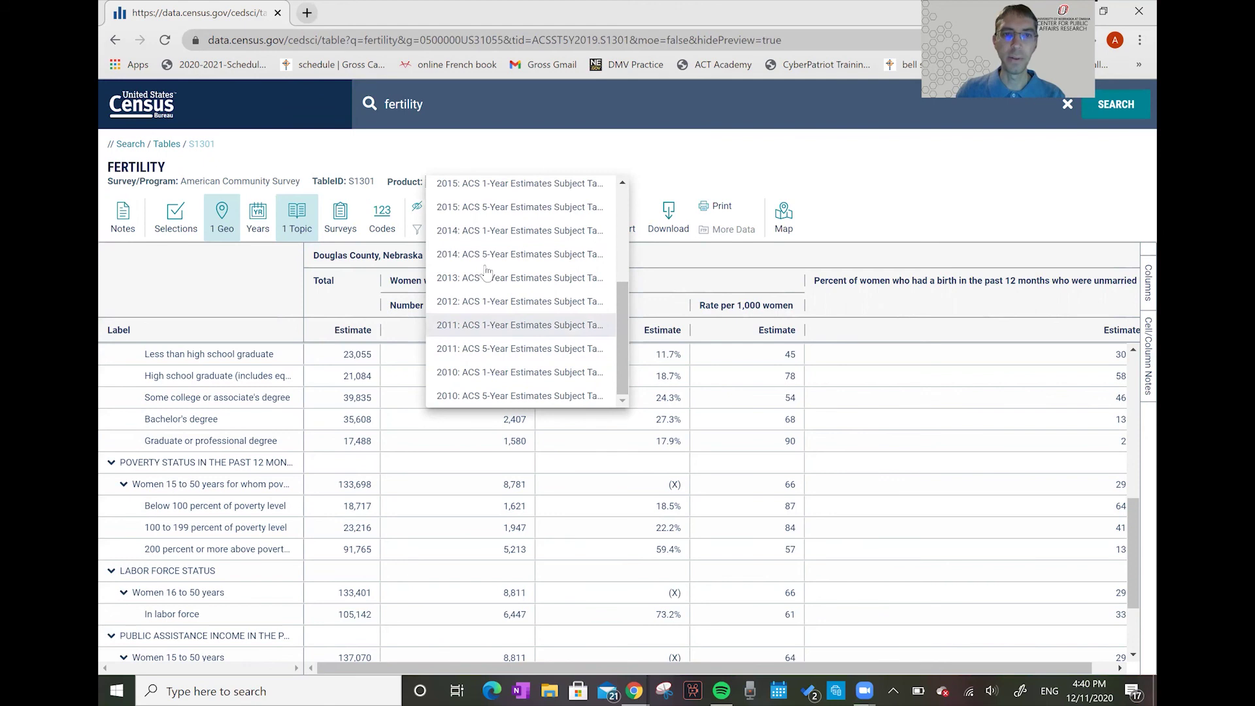
pyautogui.click(477, 351)
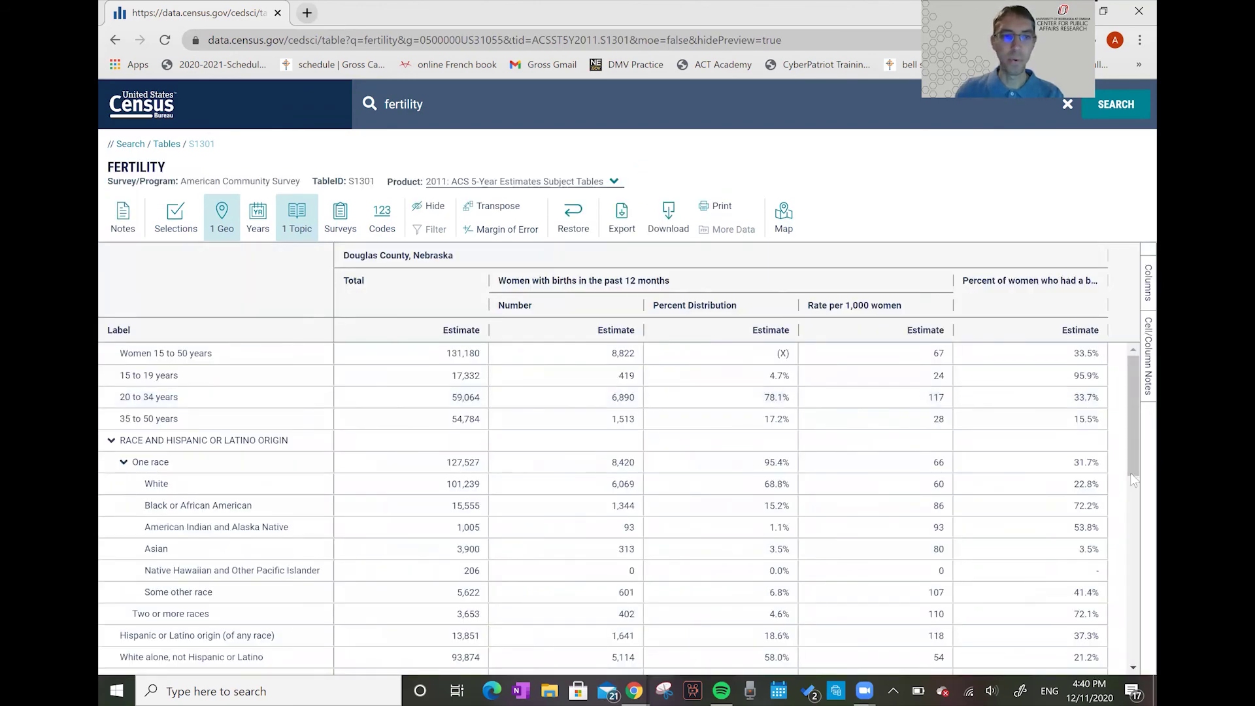
# - Highlight the 2011 Below 100 percent of poverty level row from its label through Percent Distribution
pyautogui.scroll(-2, 1131, 472)
pyautogui.scroll(-2, 1131, 510)
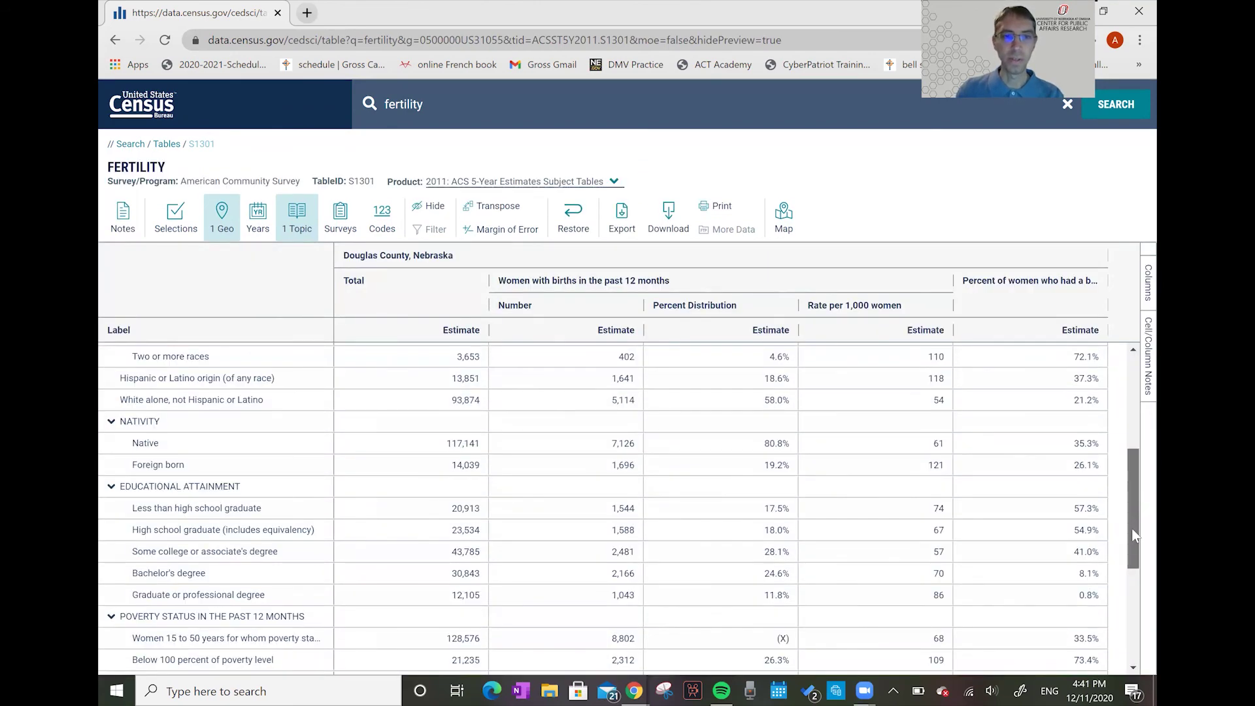
pyautogui.scroll(-2, 666, 542)
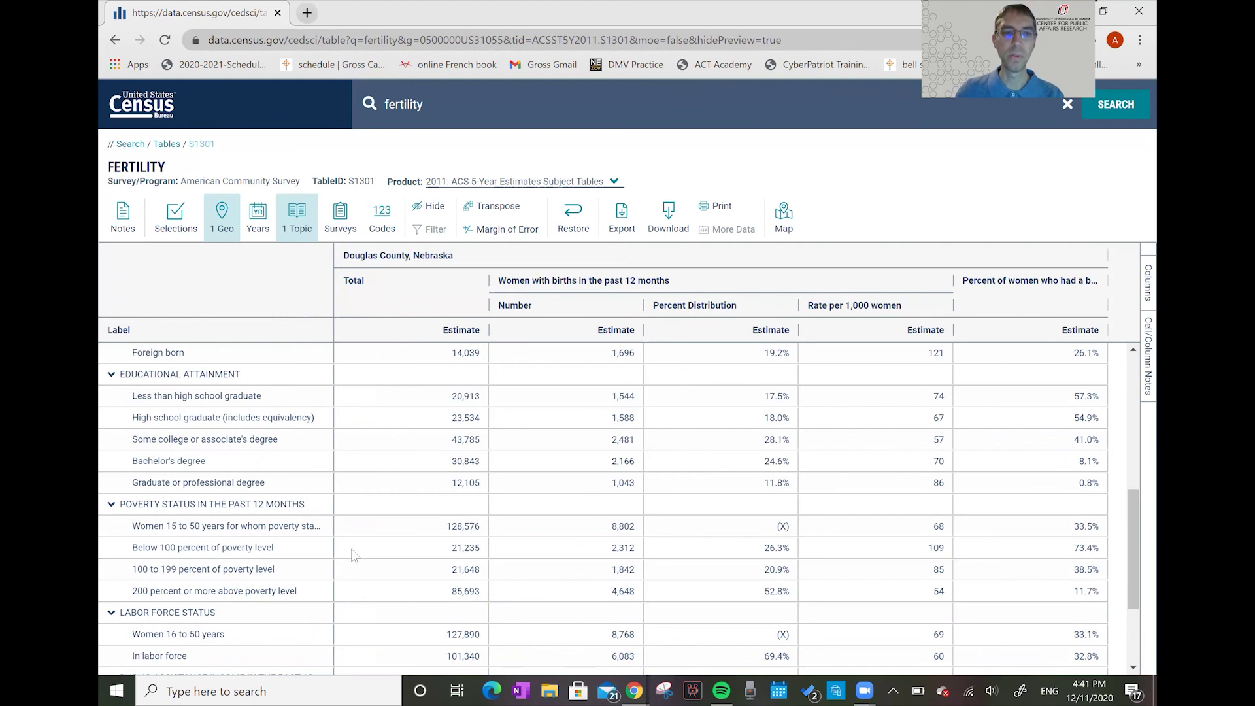
pyautogui.click(623, 546)
pyautogui.click(731, 549)
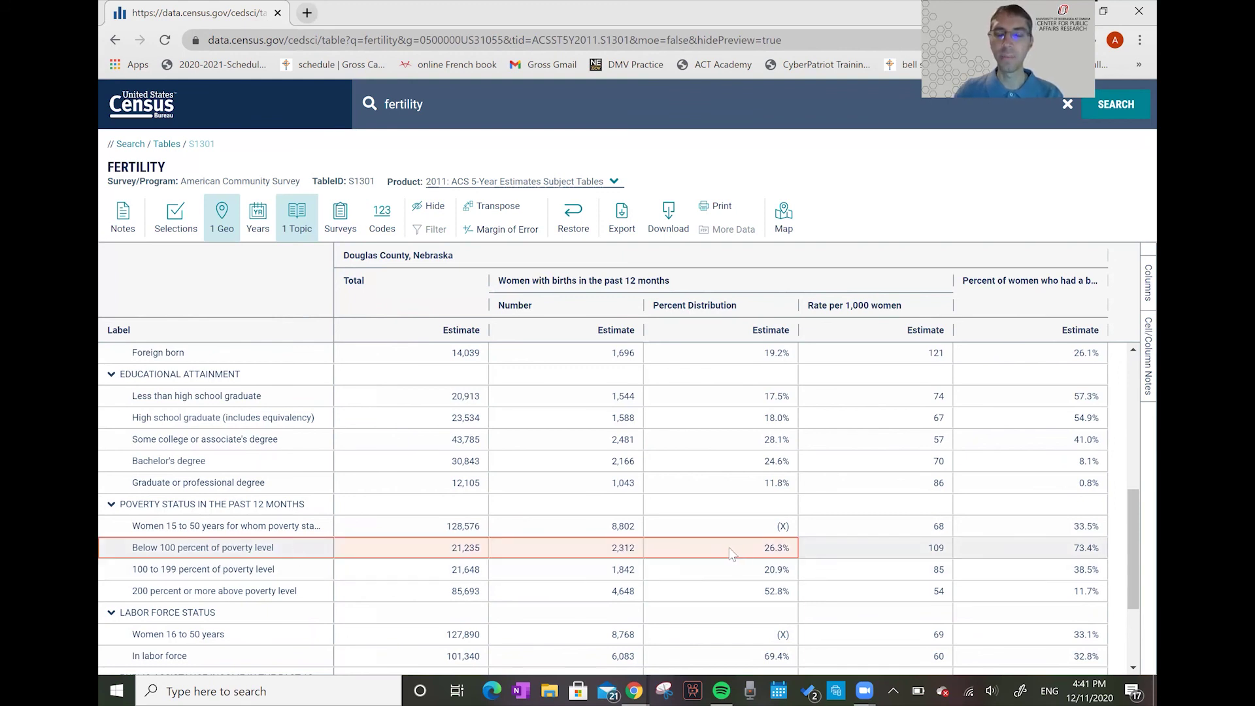